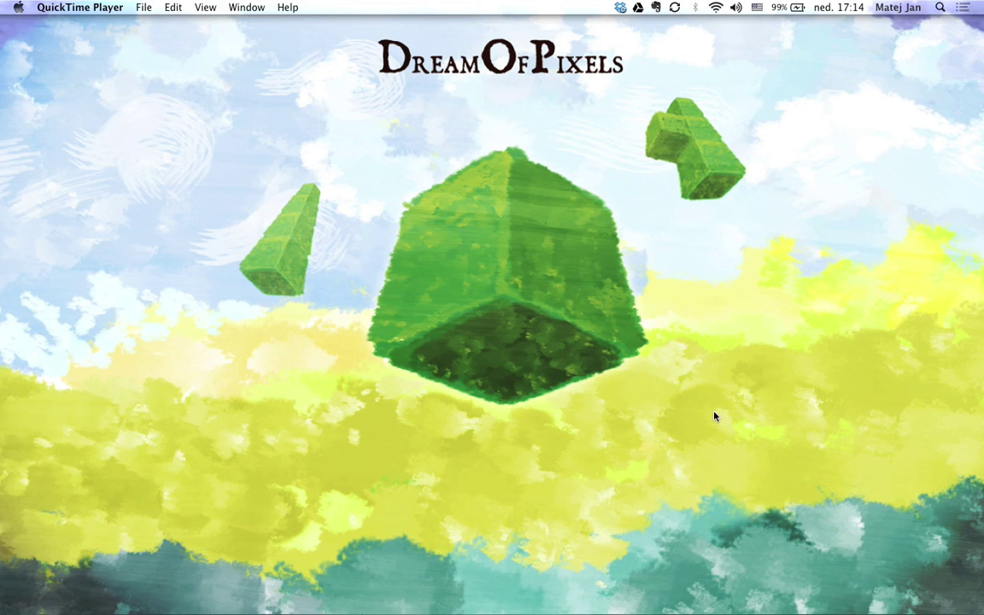
- Launch GIMP and resize the Tribute.png image window to fill the space between the toolbox and the dock
{"action": "left_click", "coordinate": [940, 7]}
{"action": "type", "text": "gimp"}
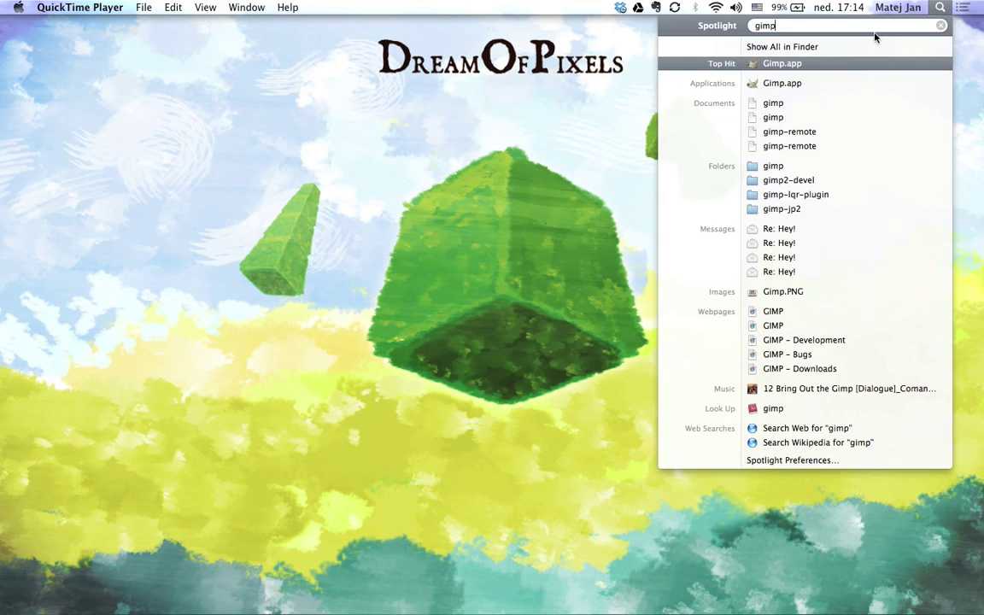
{"action": "key", "text": "Return"}
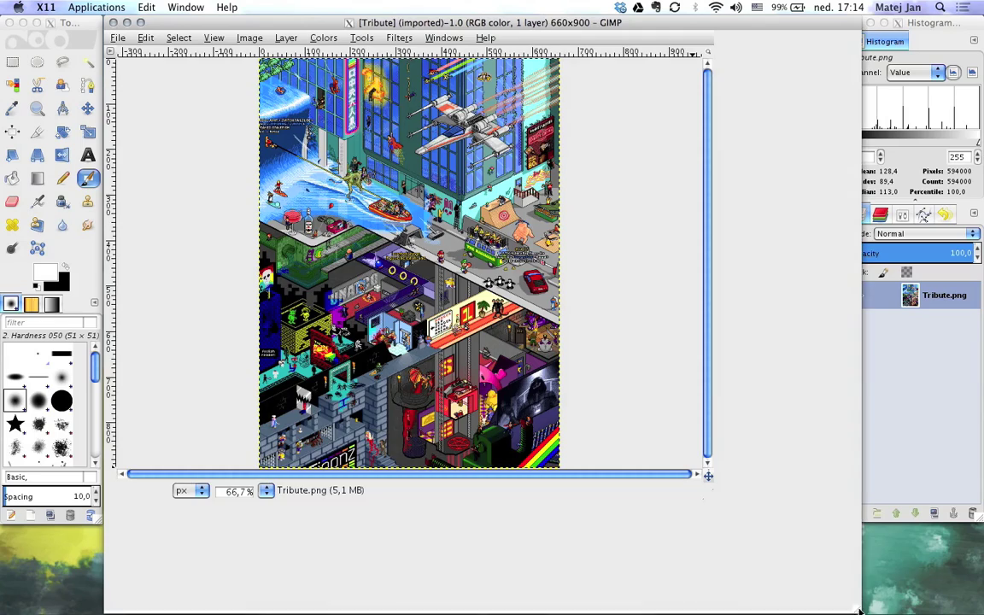
{"action": "left_click_drag", "start_coordinate": [861, 612], "coordinate": [836, 607]}
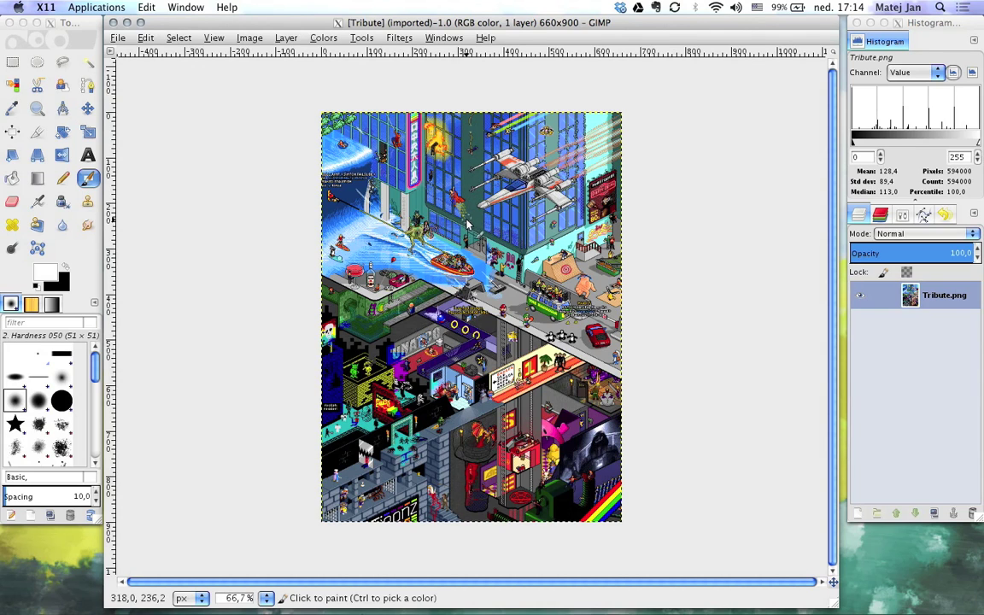
- Add a Navigation tab beside the Histogram in the dock
{"action": "key", "text": "Tab"}
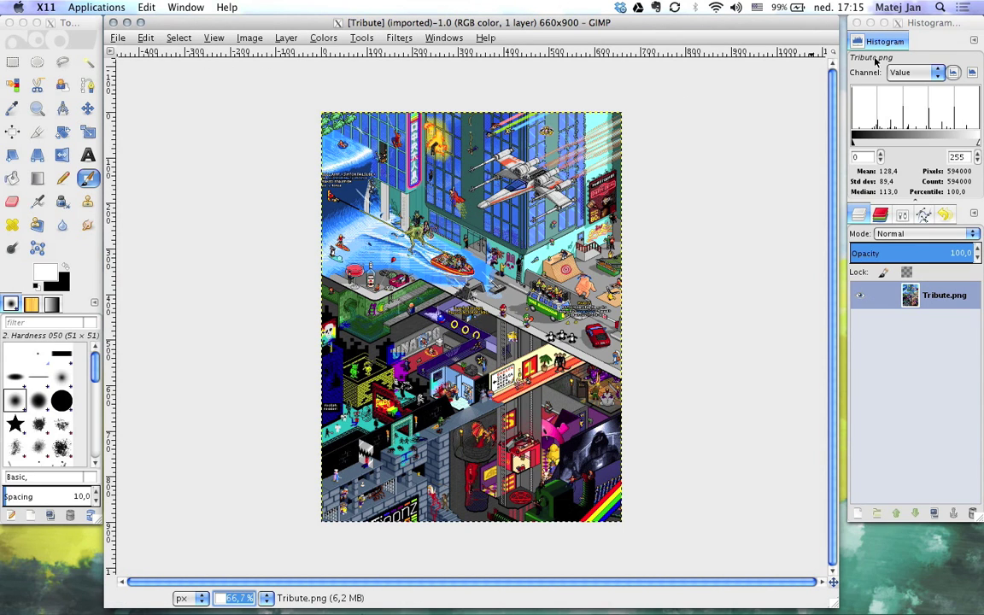
{"action": "left_click", "coordinate": [927, 29]}
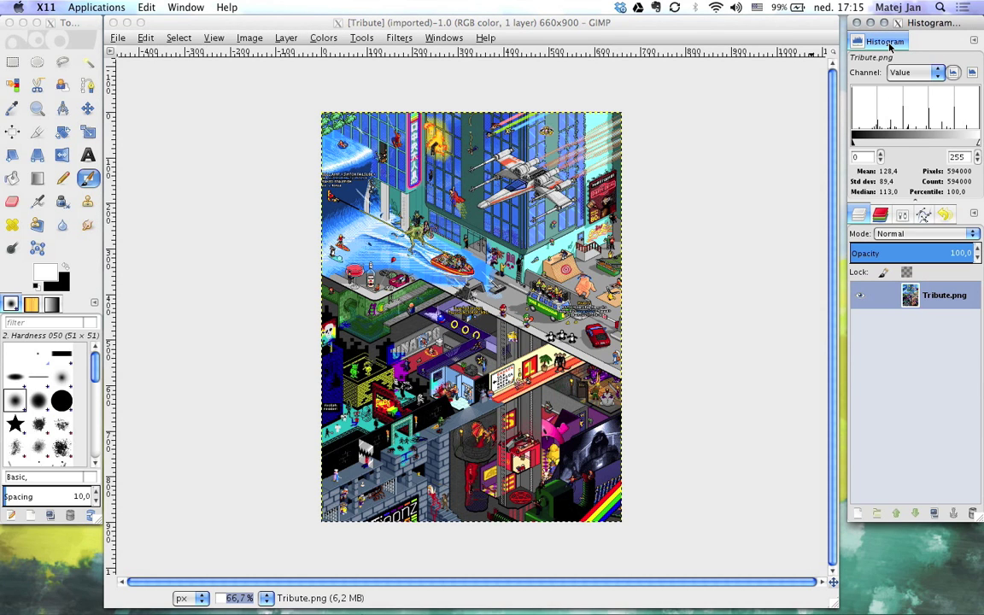
{"action": "right_click", "coordinate": [911, 46]}
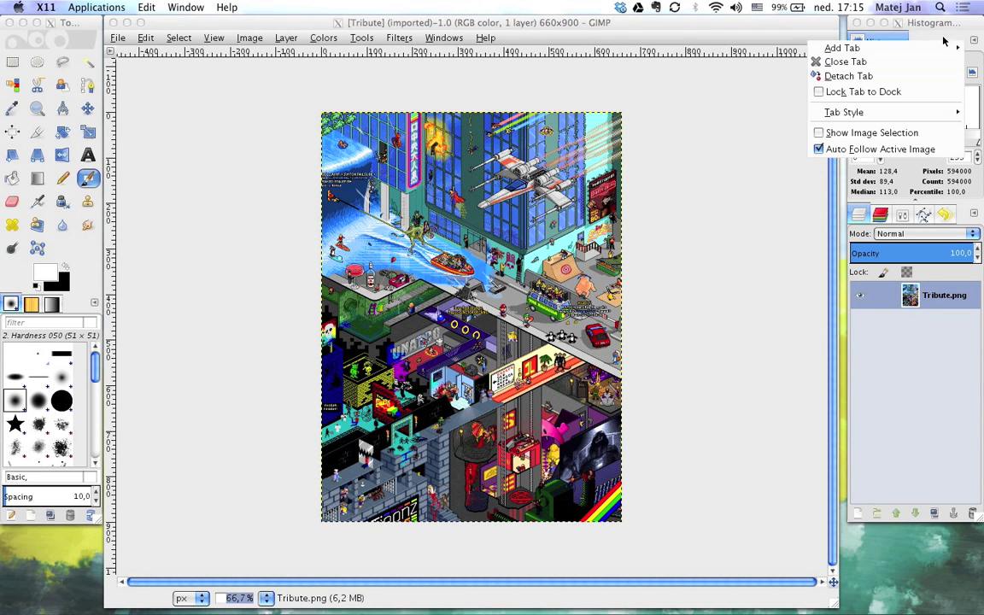
{"action": "left_click", "coordinate": [970, 41]}
{"action": "left_click", "coordinate": [972, 41]}
{"action": "mouse_move", "coordinate": [852, 50]}
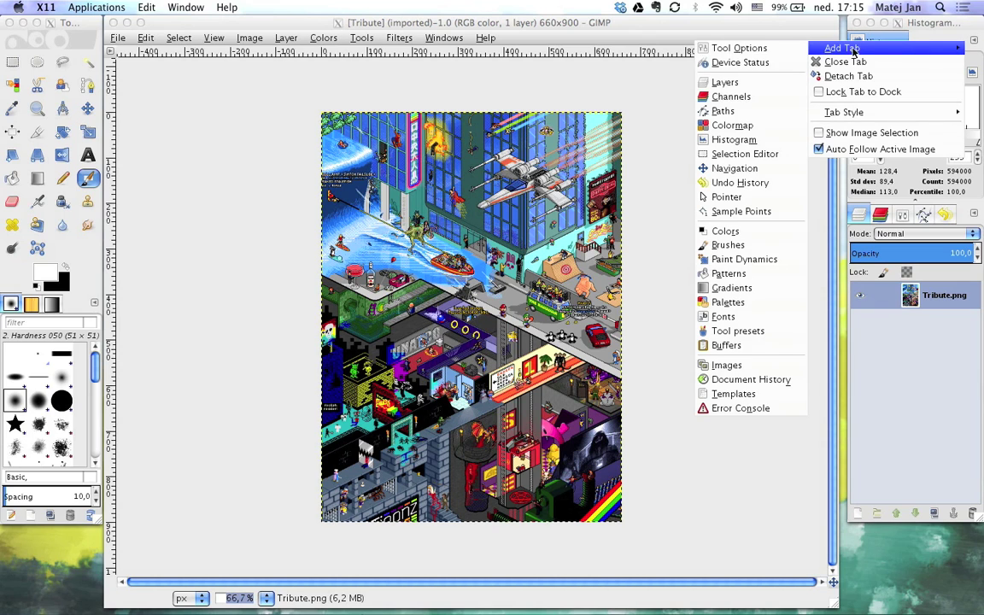
{"action": "left_click", "coordinate": [736, 168]}
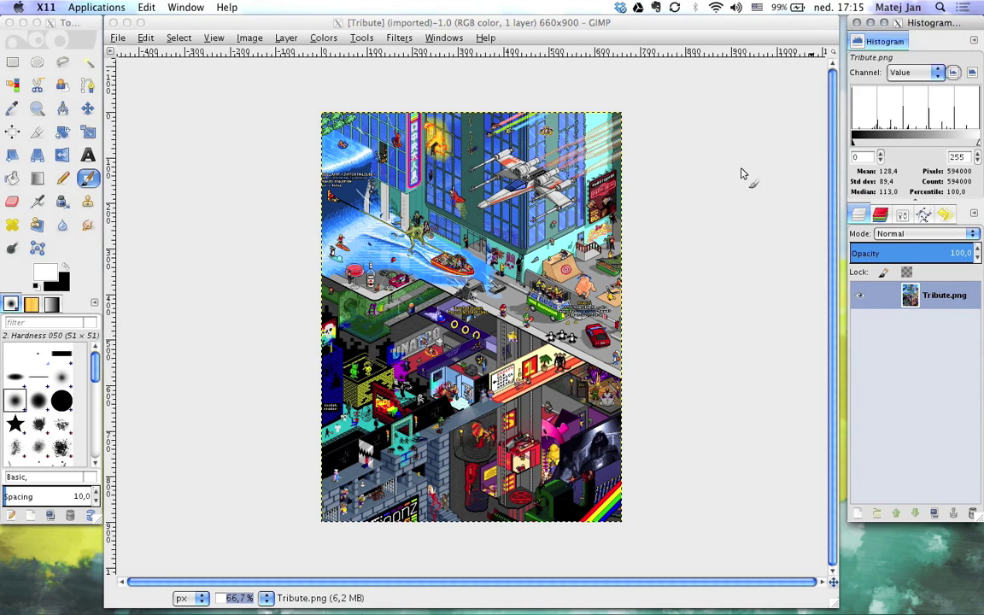
- Examine the cyan area with the black figures in the image's lower-left part at 800% zoom
{"action": "mouse_move", "coordinate": [911, 112]}
{"action": "left_mouse_down"}
{"action": "mouse_move", "coordinate": [925, 117]}
{"action": "mouse_move", "coordinate": [930, 108]}
{"action": "mouse_move", "coordinate": [917, 91]}
{"action": "mouse_move", "coordinate": [907, 136]}
{"action": "mouse_move", "coordinate": [929, 149]}
{"action": "mouse_move", "coordinate": [927, 107]}
{"action": "left_mouse_up"}
{"action": "left_click", "coordinate": [881, 191]}
{"action": "left_click", "coordinate": [882, 191]}
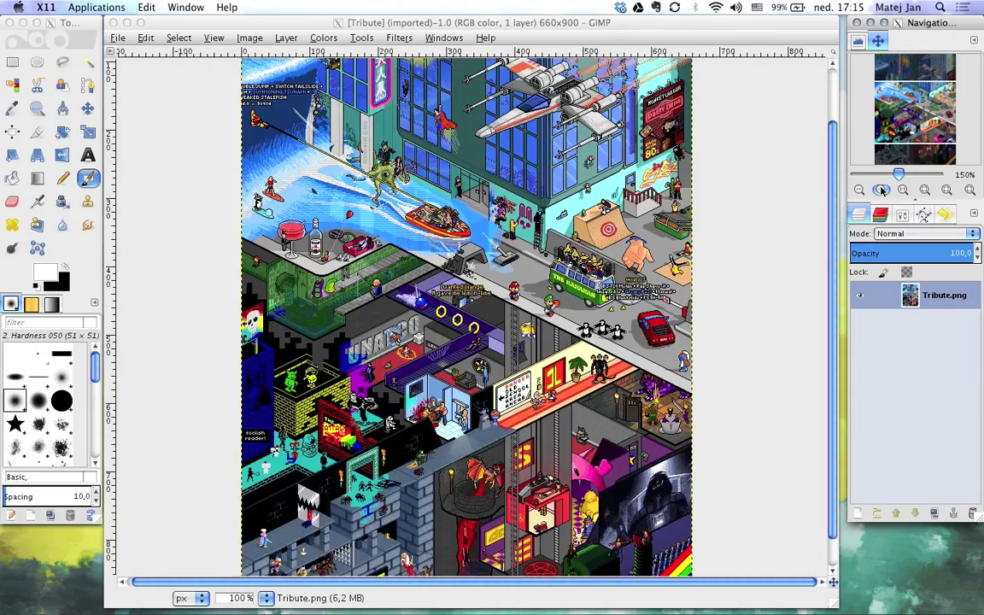
{"action": "left_click", "coordinate": [881, 191]}
{"action": "left_click", "coordinate": [882, 191]}
{"action": "left_click", "coordinate": [881, 190]}
{"action": "left_click", "coordinate": [881, 189]}
{"action": "left_click_drag", "start_coordinate": [916, 115], "coordinate": [891, 145]}
{"action": "left_click", "coordinate": [881, 190]}
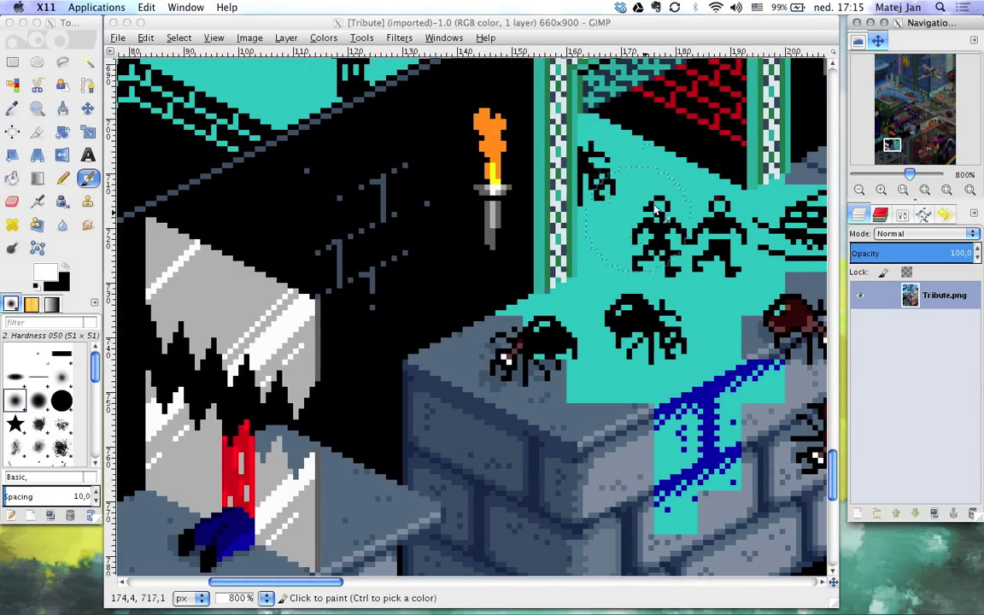
- Examine the upper part of the image around Superman and the X-wing, ending at 300% zoom
{"action": "left_click", "coordinate": [859, 191]}
{"action": "left_click", "coordinate": [860, 191]}
{"action": "left_click_drag", "start_coordinate": [890, 156], "coordinate": [901, 76]}
{"action": "left_click", "coordinate": [881, 190]}
{"action": "left_click", "coordinate": [881, 190]}
{"action": "left_click", "coordinate": [881, 190]}
{"action": "left_click", "coordinate": [861, 190]}
{"action": "left_click", "coordinate": [861, 191]}
{"action": "left_click", "coordinate": [861, 191]}
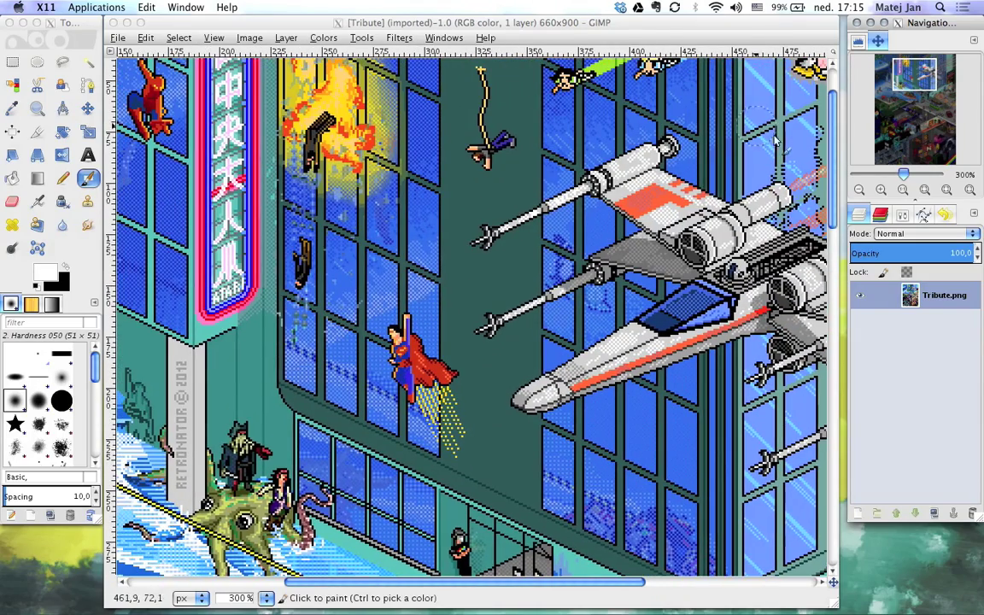
- Narrow the Tribute.png window, create a second view of the image and place it beside the first
{"action": "left_click_drag", "start_coordinate": [832, 603], "coordinate": [527, 612]}
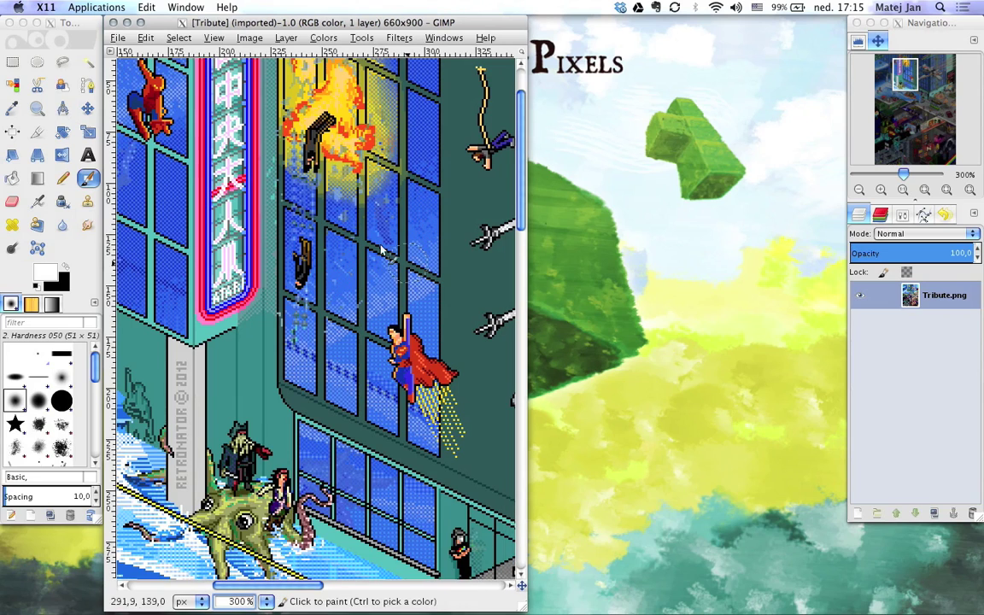
{"action": "left_click", "coordinate": [213, 38]}
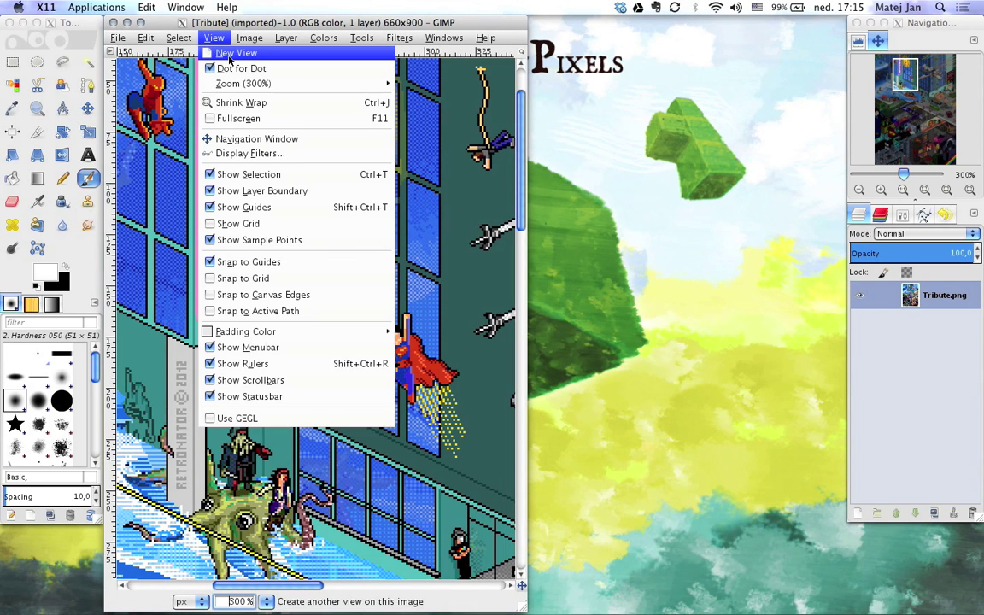
{"action": "left_click", "coordinate": [231, 54]}
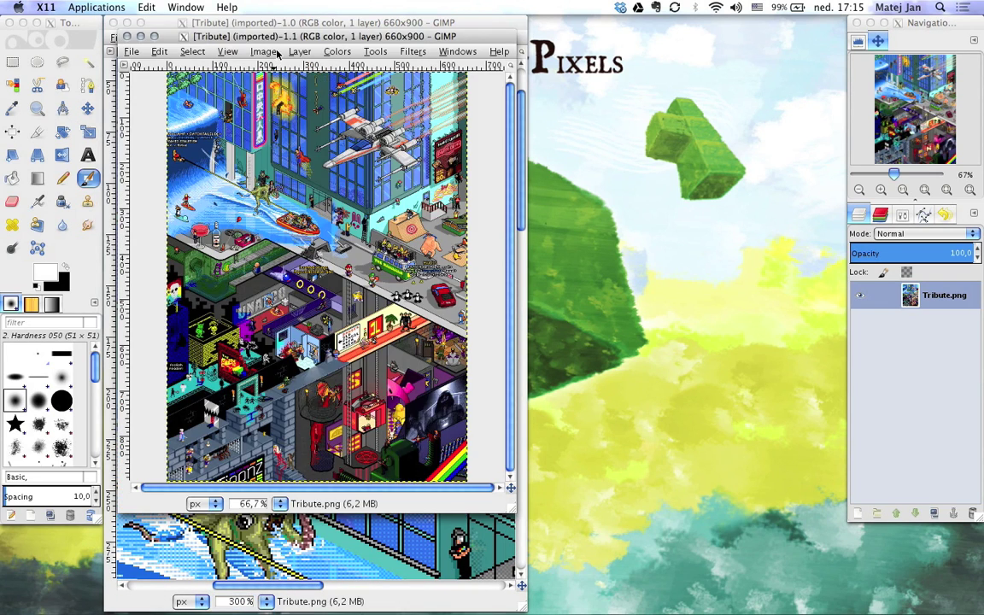
{"action": "left_click_drag", "start_coordinate": [286, 38], "coordinate": [623, 23]}
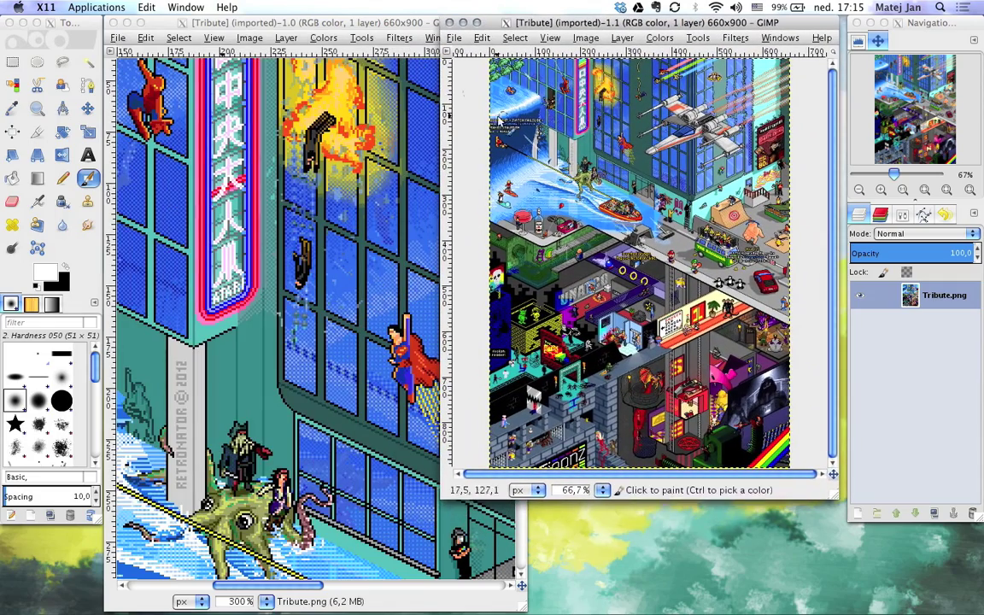
- Show the street scene around Mario at 200% in the second view and shrink its window
{"action": "left_click", "coordinate": [900, 190]}
{"action": "mouse_move", "coordinate": [919, 104]}
{"action": "left_mouse_down"}
{"action": "mouse_move", "coordinate": [914, 91]}
{"action": "mouse_move", "coordinate": [927, 98]}
{"action": "left_mouse_up"}
{"action": "left_click", "coordinate": [881, 189]}
{"action": "left_click", "coordinate": [881, 189]}
{"action": "left_click_drag", "start_coordinate": [834, 476], "coordinate": [827, 348]}
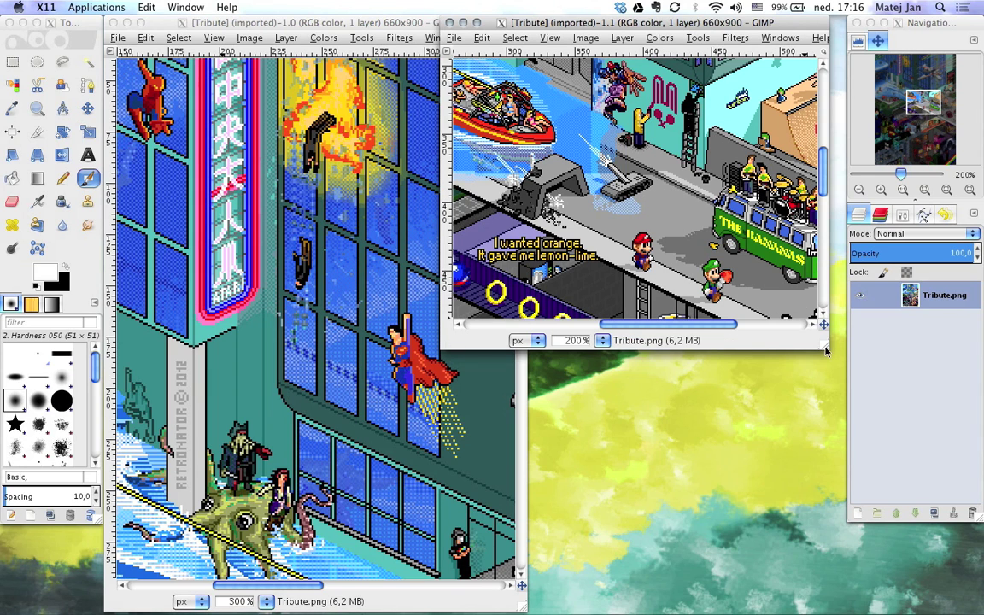
{"action": "left_click_drag", "start_coordinate": [826, 350], "coordinate": [817, 355]}
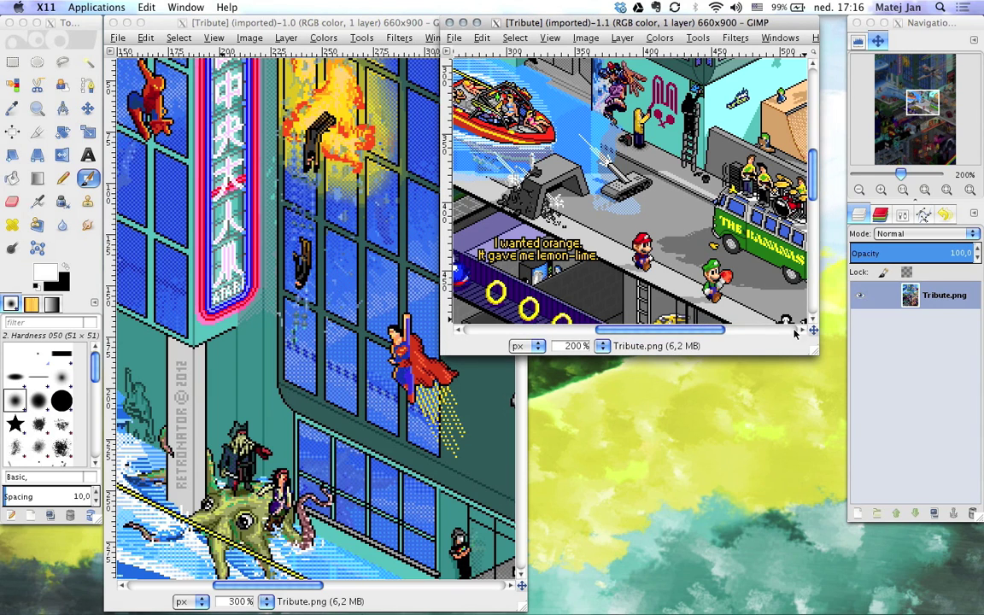
- Hide the rulers, scrollbars and status bar in the second view, and move its smaller window clear of the first view
{"action": "left_click", "coordinate": [548, 39]}
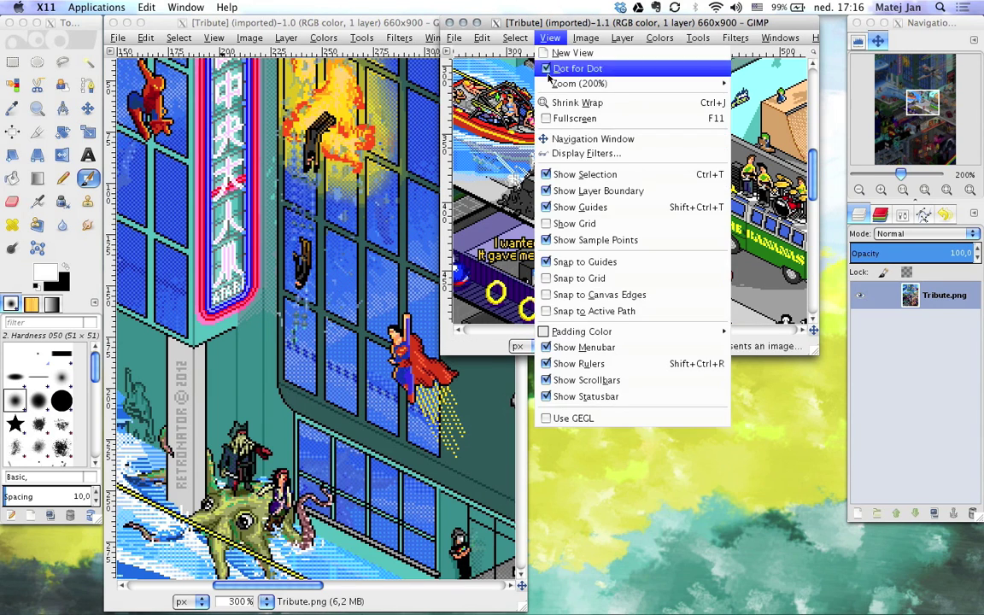
{"action": "left_click", "coordinate": [587, 365]}
{"action": "left_click", "coordinate": [549, 39]}
{"action": "left_click", "coordinate": [597, 381]}
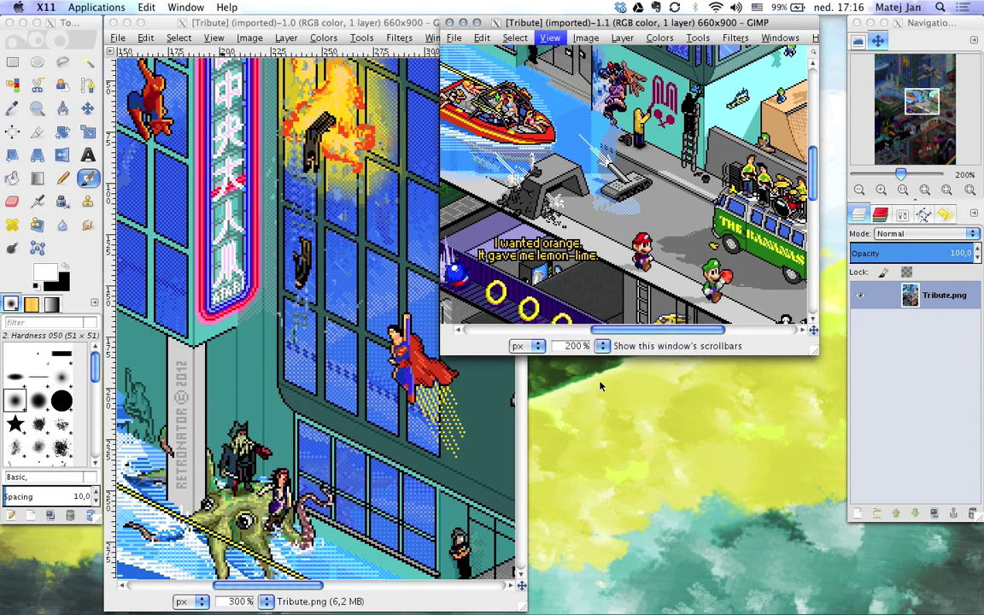
{"action": "left_click", "coordinate": [549, 38]}
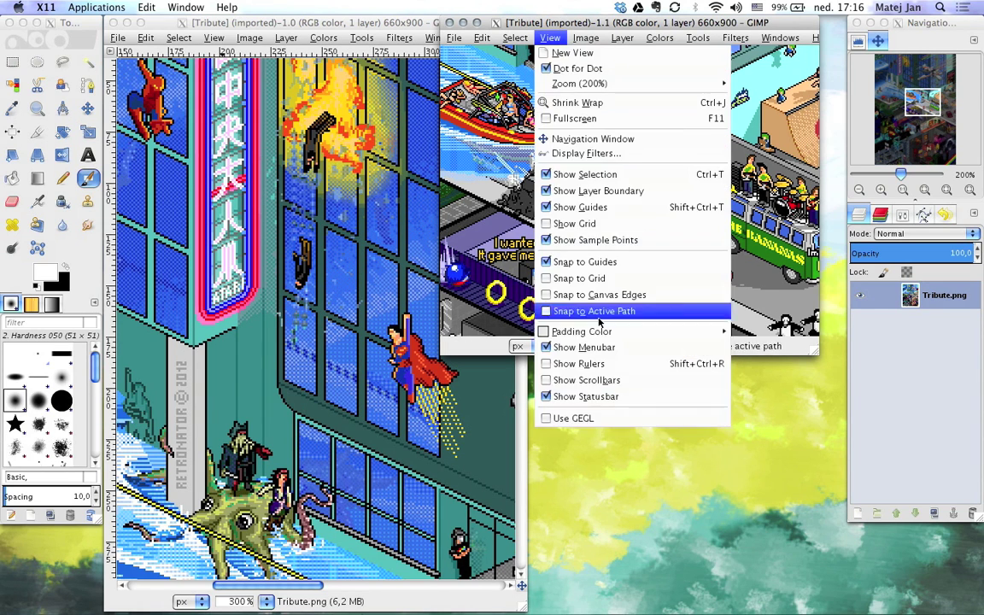
{"action": "left_click", "coordinate": [595, 398]}
{"action": "left_click_drag", "start_coordinate": [818, 355], "coordinate": [763, 353]}
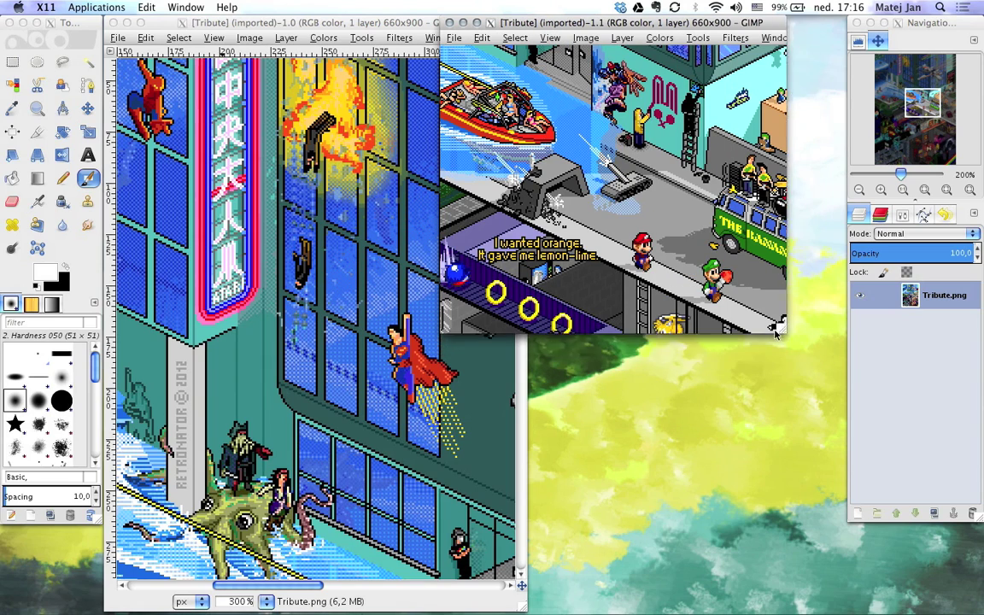
{"action": "left_click_drag", "start_coordinate": [608, 21], "coordinate": [698, 23]}
- Hide the second view's menubar, and show it again
{"action": "left_click", "coordinate": [636, 38]}
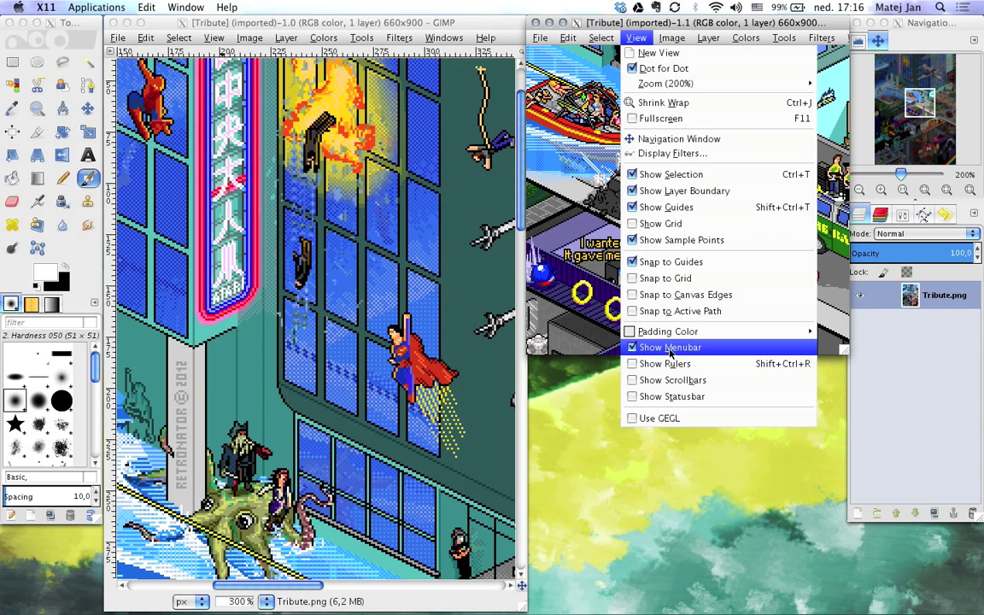
{"action": "left_click", "coordinate": [672, 294]}
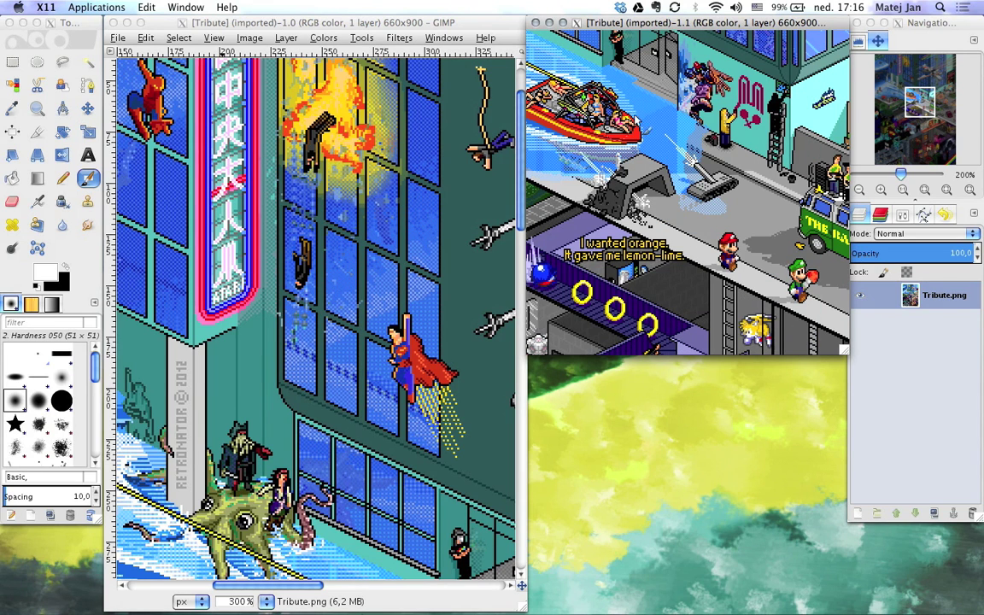
{"action": "right_click", "coordinate": [672, 129]}
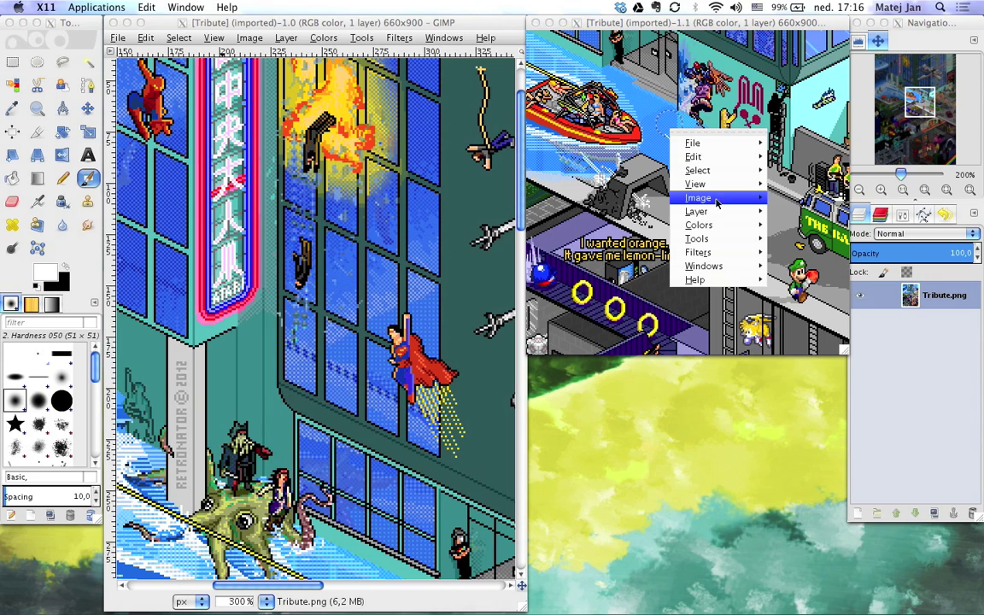
{"action": "mouse_move", "coordinate": [713, 186]}
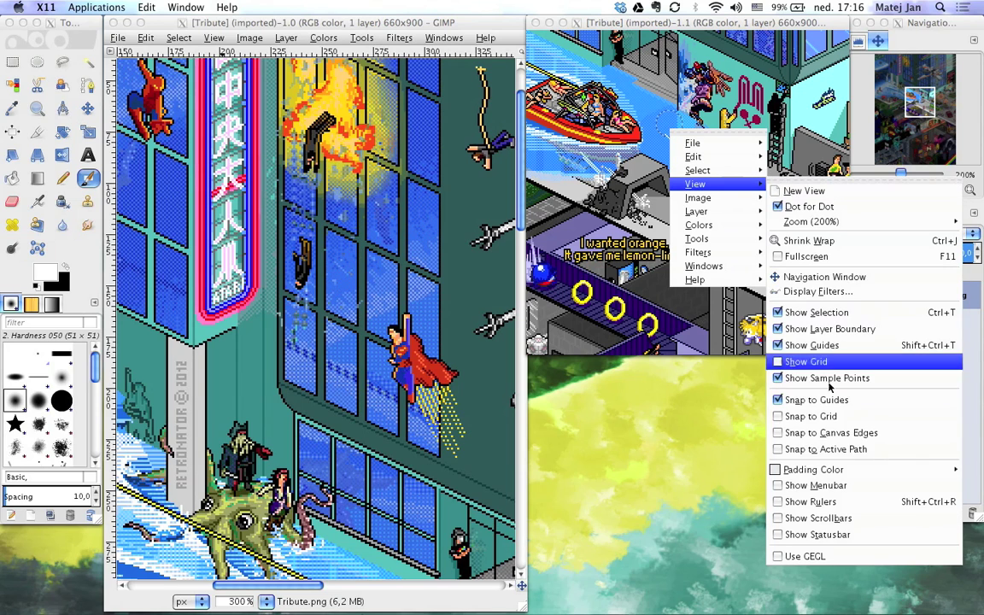
{"action": "left_click", "coordinate": [834, 485]}
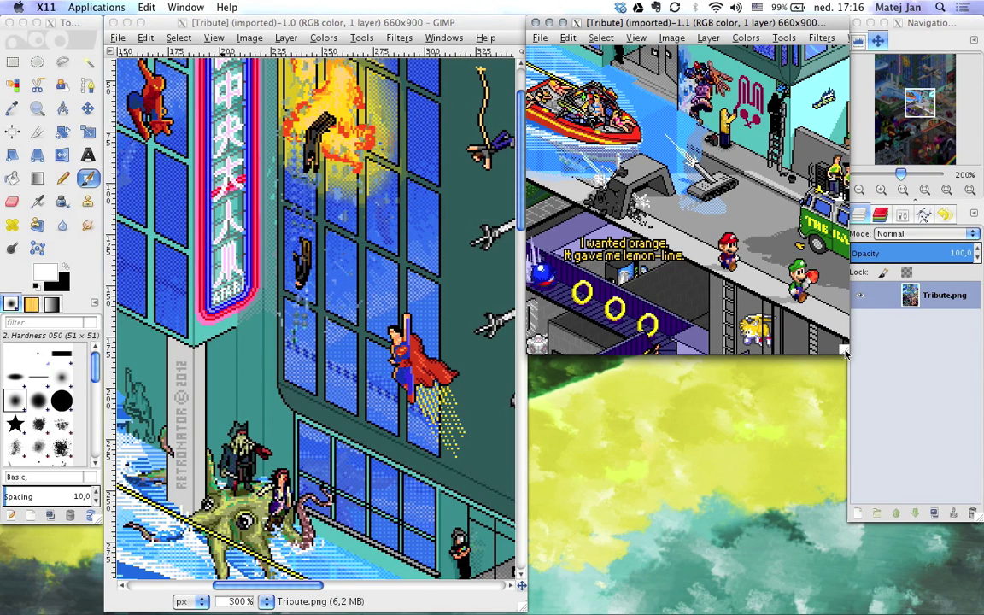
- Reduce the second view's height and frame Mario and the green van in it, and zoom the first view to 800% on Mario
{"action": "left_click_drag", "start_coordinate": [845, 353], "coordinate": [842, 310]}
{"action": "left_click_drag", "start_coordinate": [889, 100], "coordinate": [919, 104]}
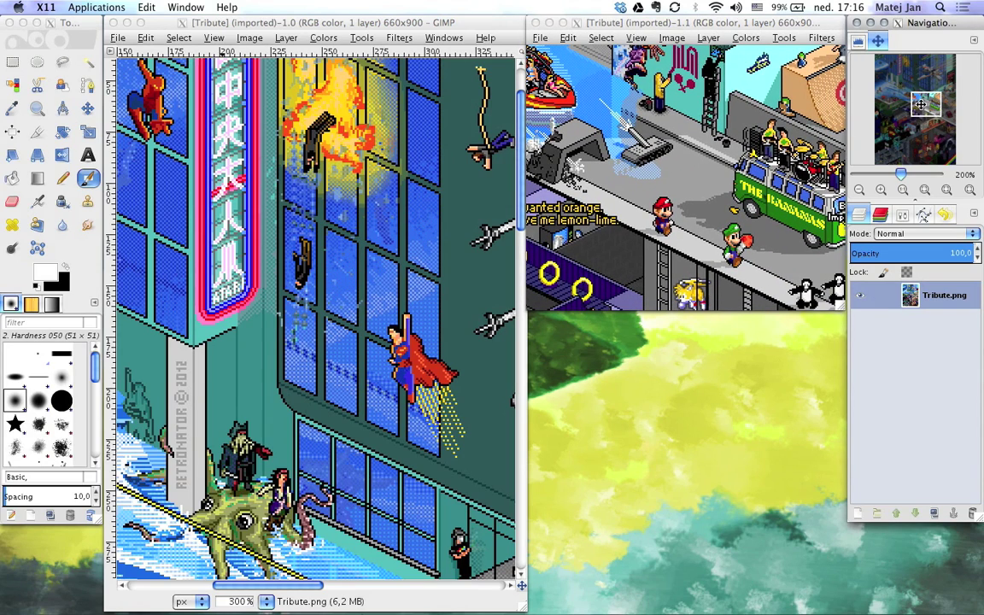
{"action": "left_click_drag", "start_coordinate": [433, 28], "coordinate": [436, 28]}
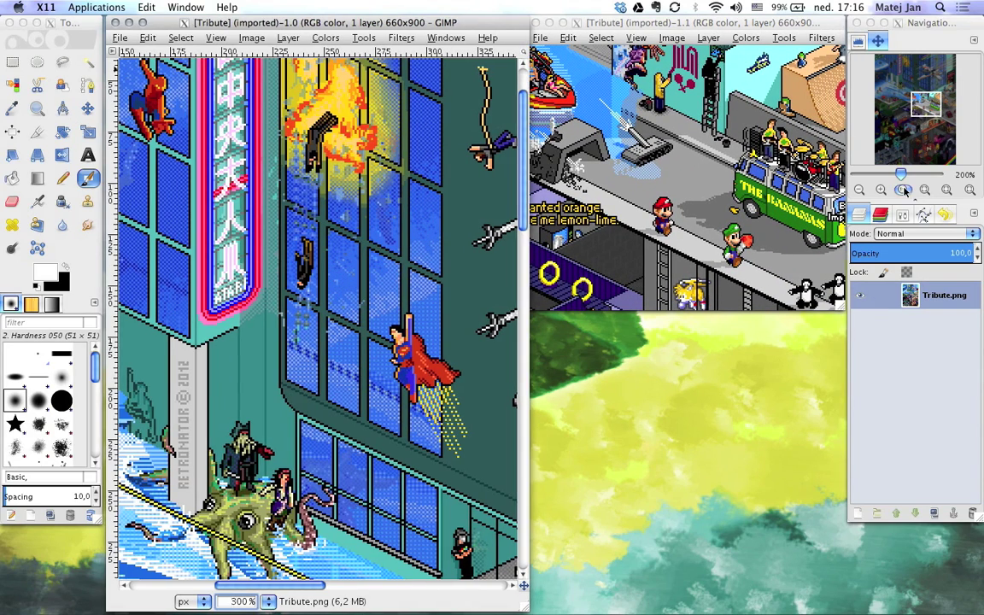
{"action": "left_click", "coordinate": [880, 189]}
{"action": "left_click", "coordinate": [880, 190]}
{"action": "left_click", "coordinate": [881, 189]}
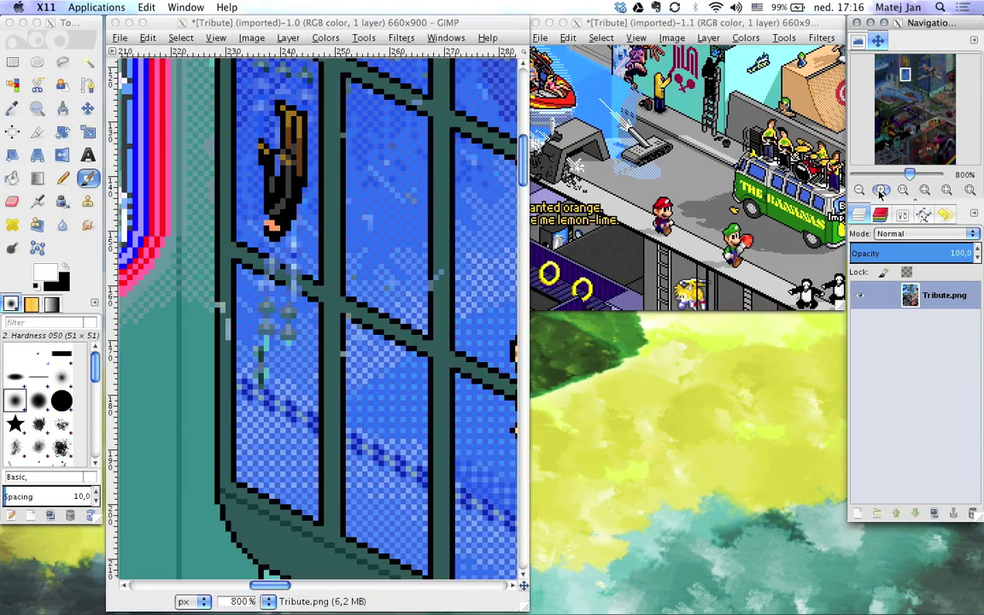
{"action": "left_click_drag", "start_coordinate": [903, 75], "coordinate": [924, 106]}
{"action": "left_click_drag", "start_coordinate": [384, 23], "coordinate": [380, 24]}
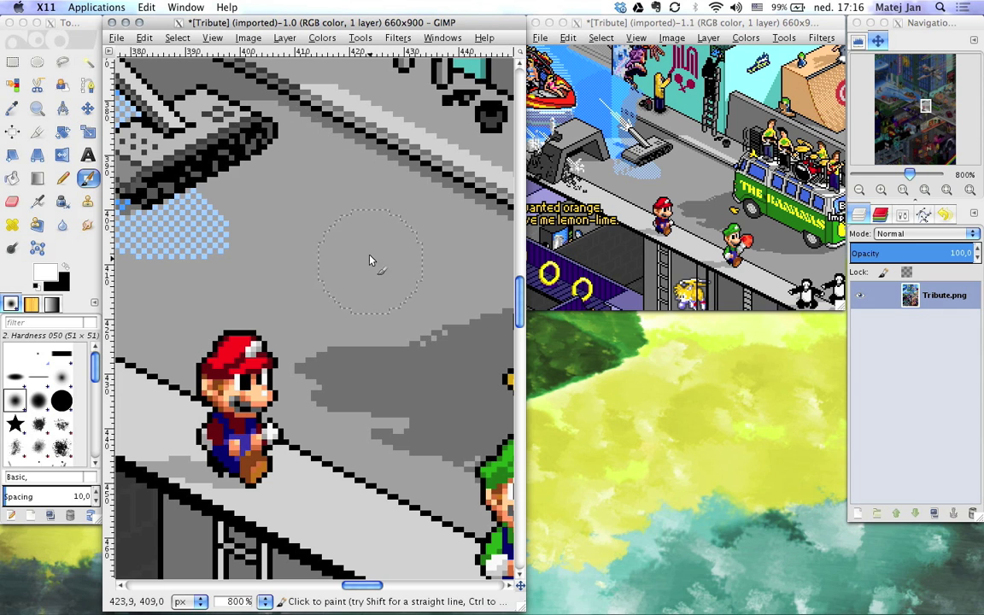
- Show the grid over the image in the 800% view
{"action": "left_click", "coordinate": [213, 38]}
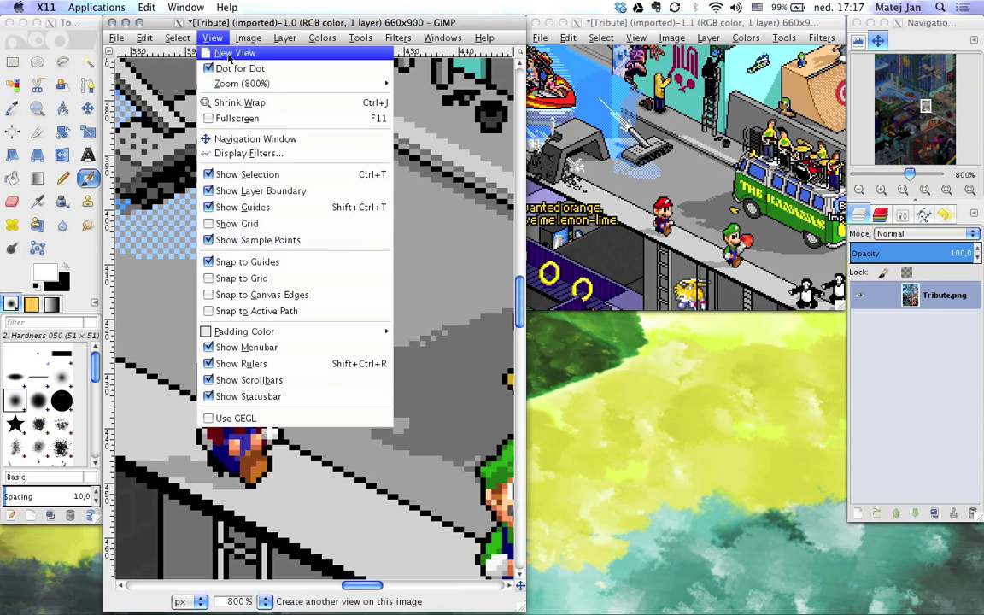
{"action": "left_click", "coordinate": [234, 224]}
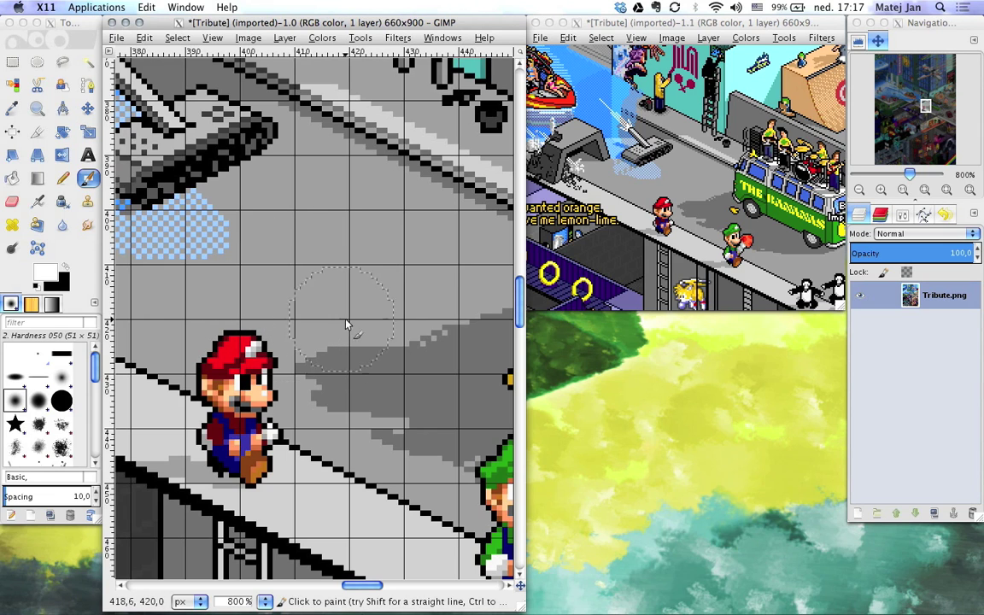
- Configure the image grid with a spacing of 1 by 1 pixel, moving the dialog off the first view
{"action": "left_click", "coordinate": [245, 38]}
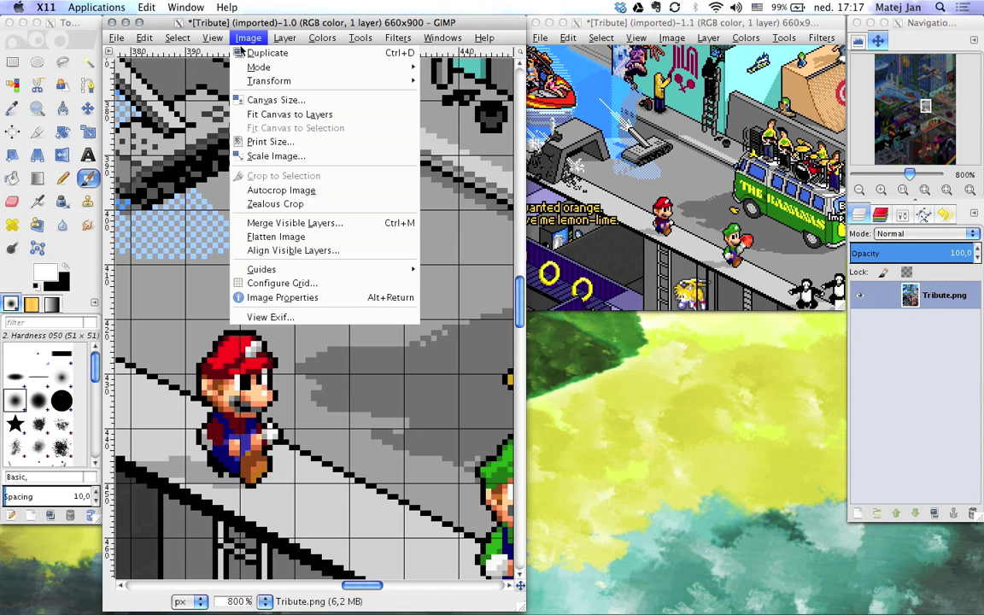
{"action": "left_click", "coordinate": [285, 285]}
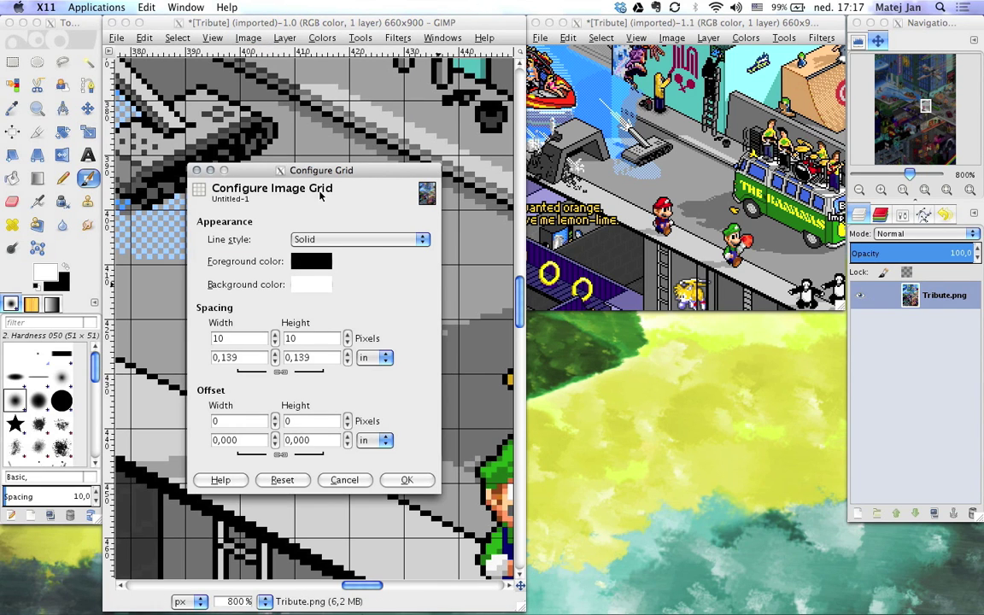
{"action": "left_click", "coordinate": [238, 338]}
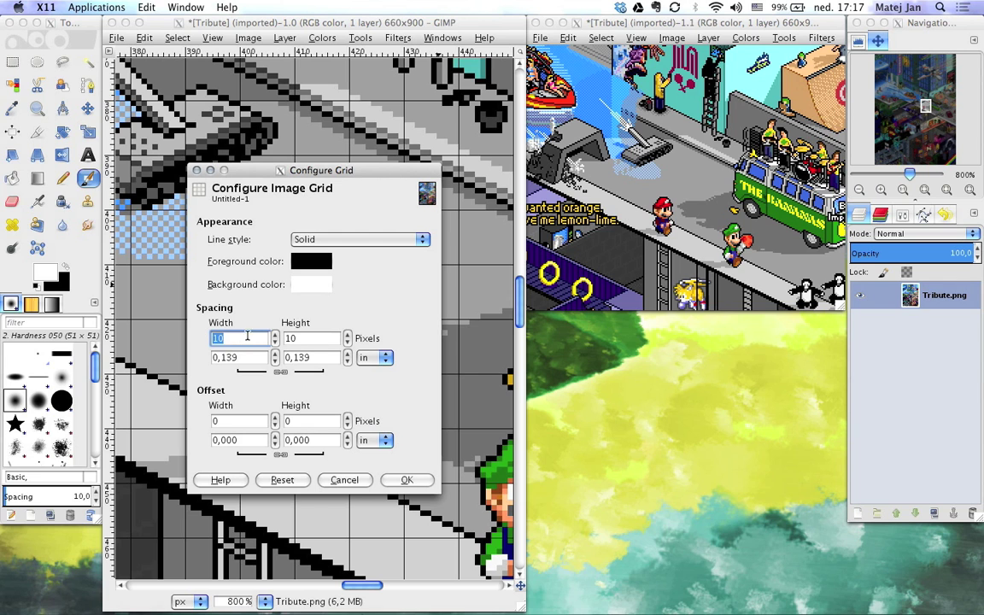
{"action": "left_click", "coordinate": [303, 339]}
{"action": "key", "text": "BackSpace"}
{"action": "left_click_drag", "start_coordinate": [316, 175], "coordinate": [586, 129]}
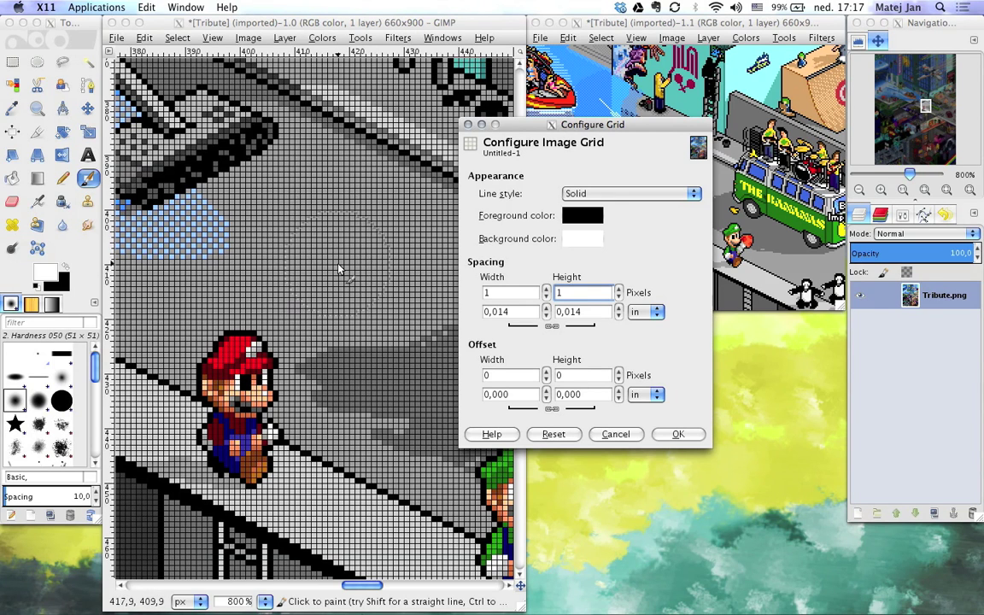
- Try a grid spacing of 8 by 8 pixels, and return it to 1 by 1 pixel
{"action": "left_click_drag", "start_coordinate": [504, 292], "coordinate": [455, 297]}
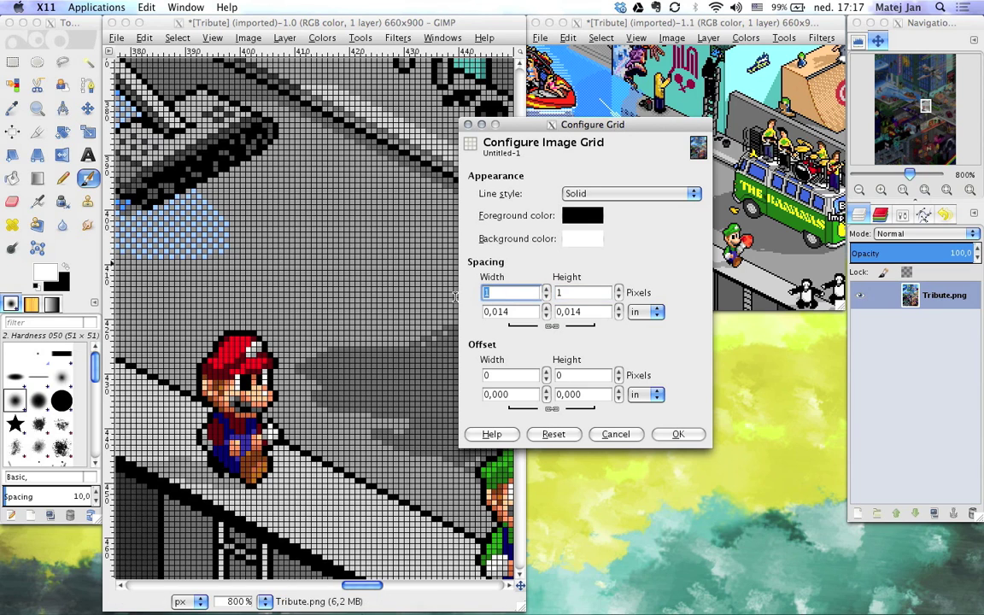
{"action": "type", "text": "8"}
{"action": "key", "text": "Tab"}
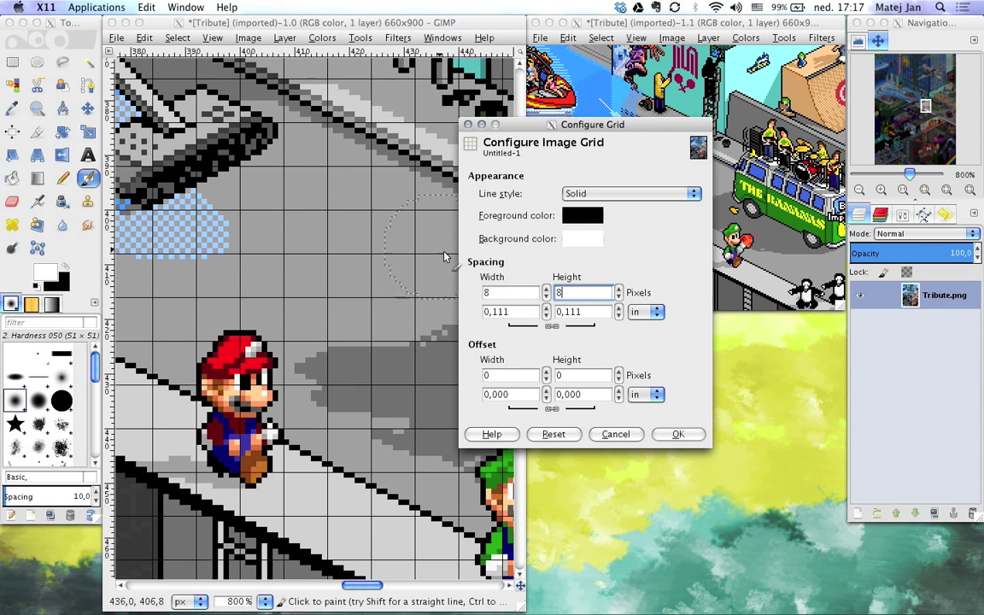
{"action": "key", "text": "shift+Tab"}
{"action": "type", "text": "1"}
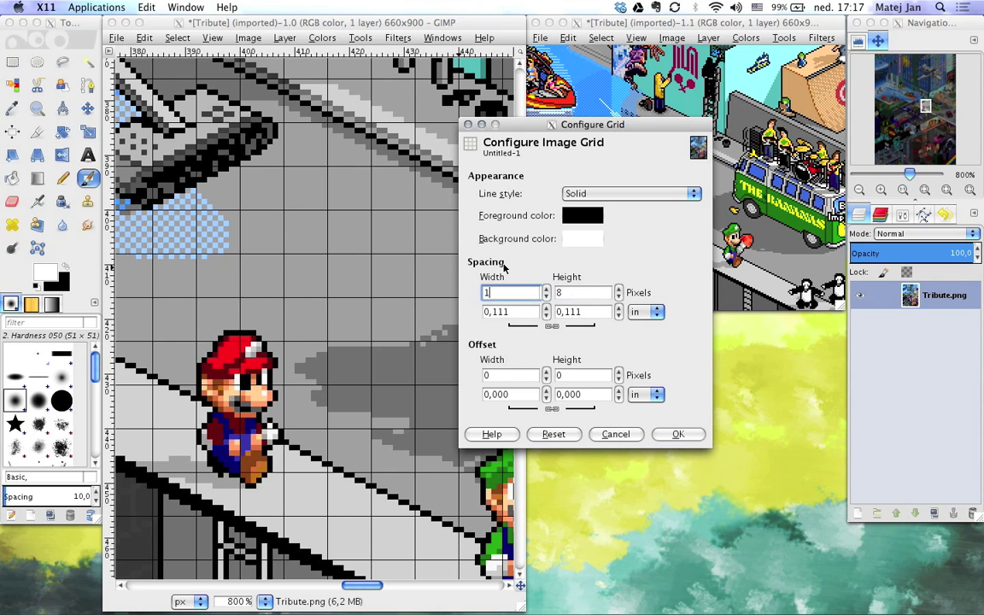
{"action": "key", "text": "Tab"}
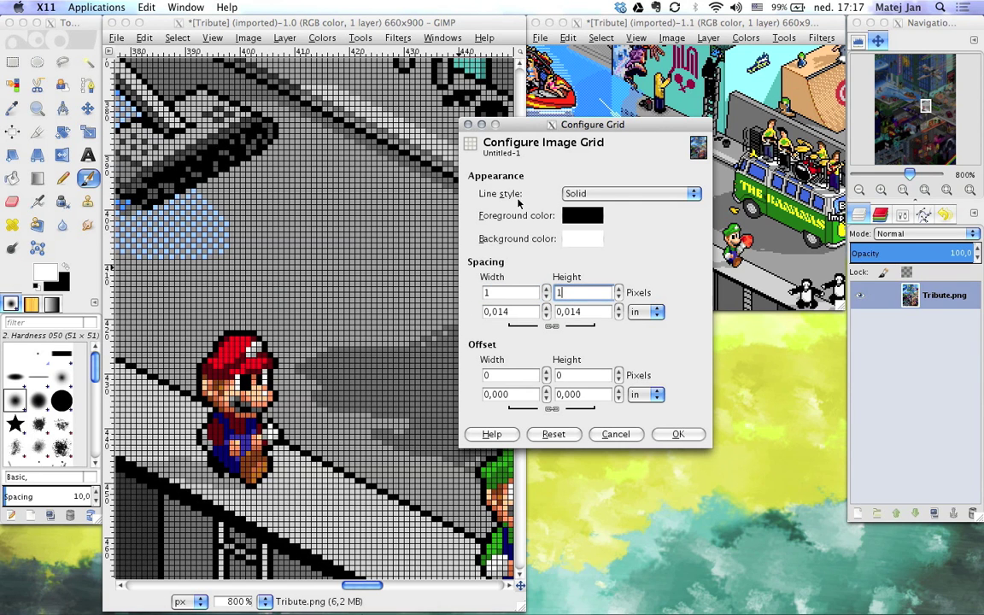
- Set the grid's line style to Intersections (dots), apply it, and zoom the first view to 1100%
{"action": "left_click", "coordinate": [607, 196]}
{"action": "left_click", "coordinate": [607, 196]}
{"action": "left_click", "coordinate": [607, 196]}
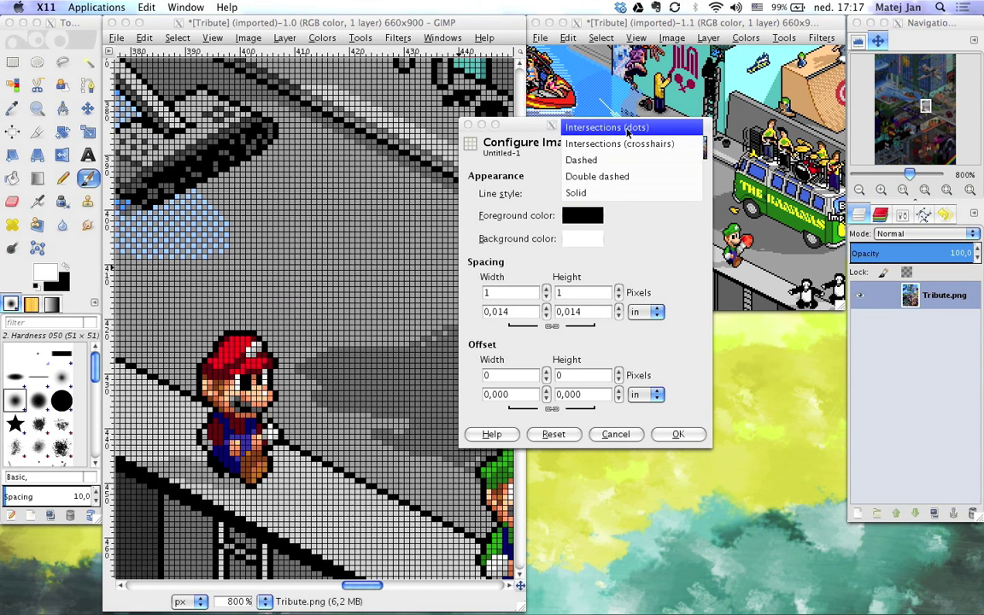
{"action": "left_click", "coordinate": [628, 130]}
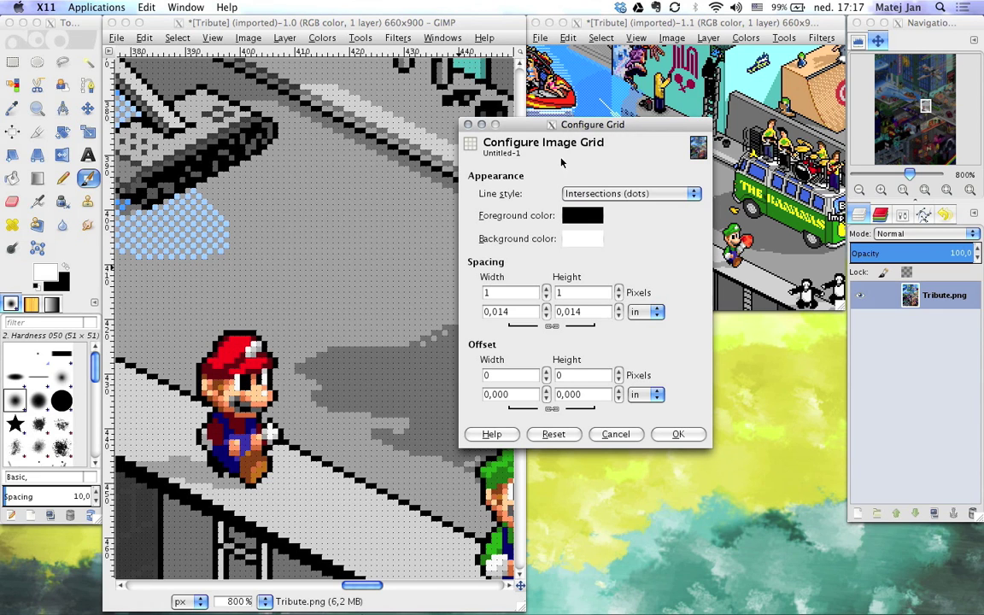
{"action": "left_click", "coordinate": [683, 440]}
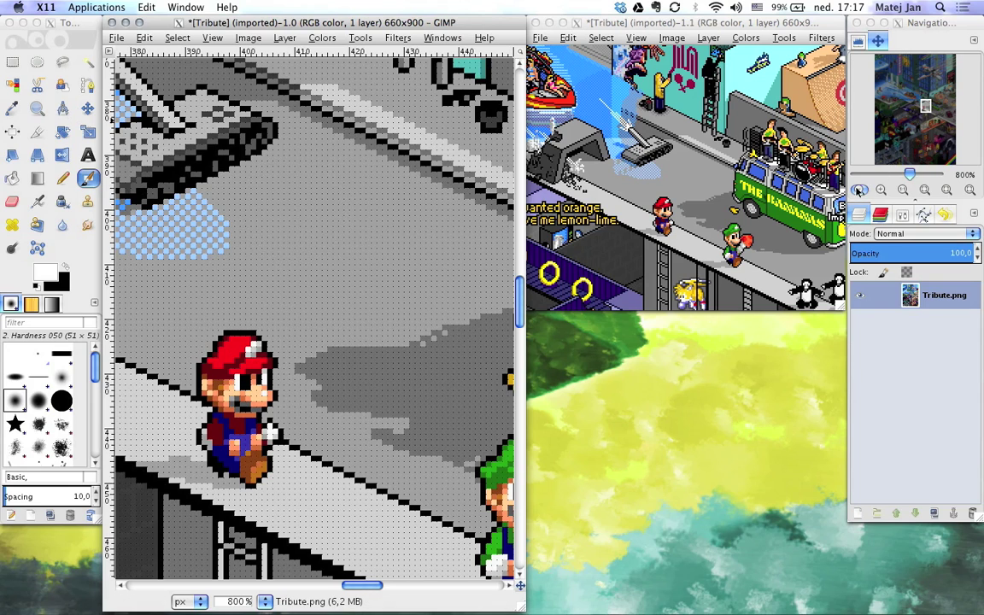
{"action": "left_click", "coordinate": [885, 191]}
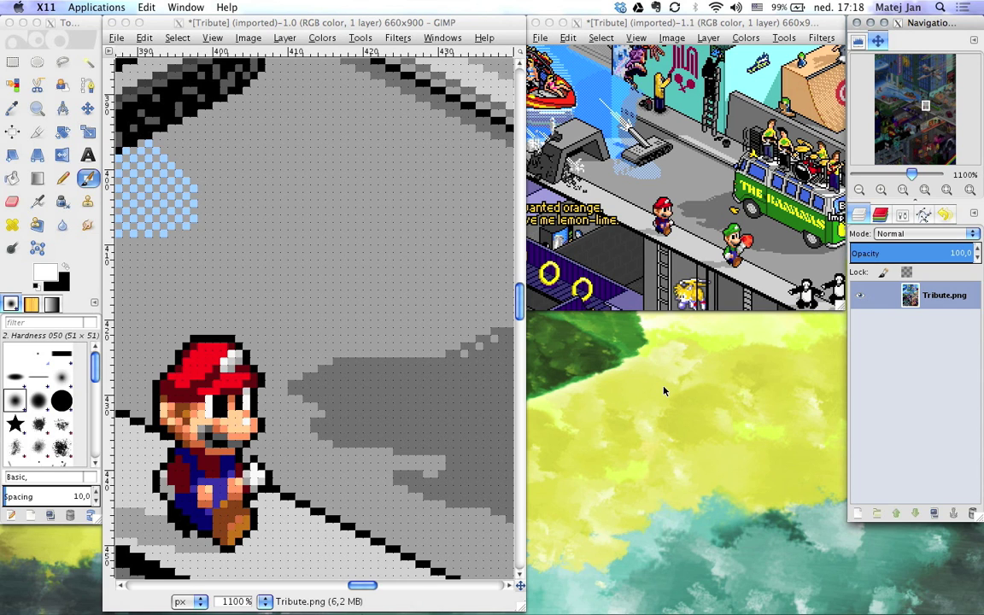
- Switch to Safari, bring pacman-thumbsup.jpg into Preview as a reference, and return to the GIMP views with the picture beneath the second view
{"action": "key", "text": "ctrl+Left"}
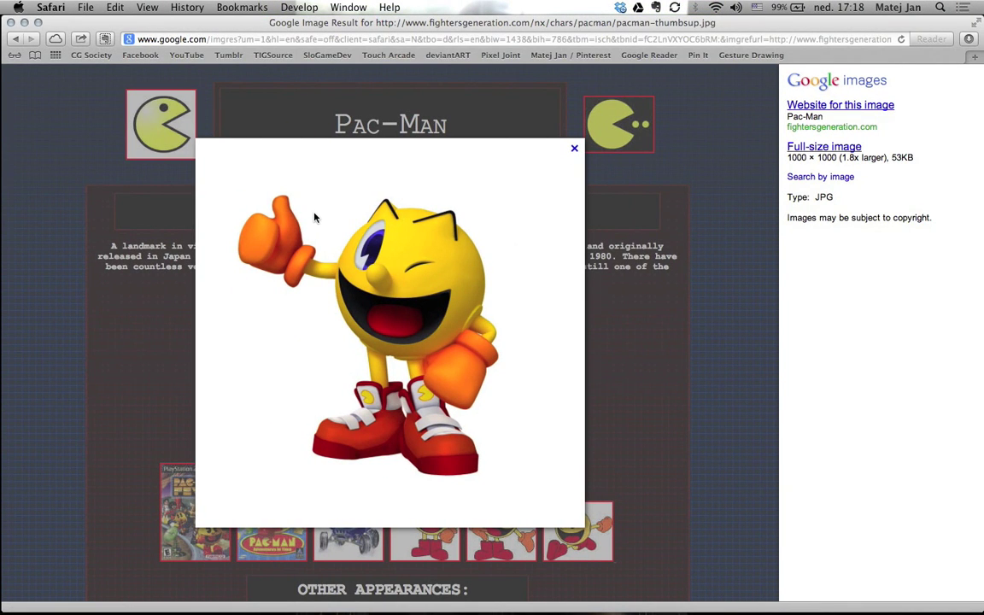
{"action": "right_click", "coordinate": [420, 293]}
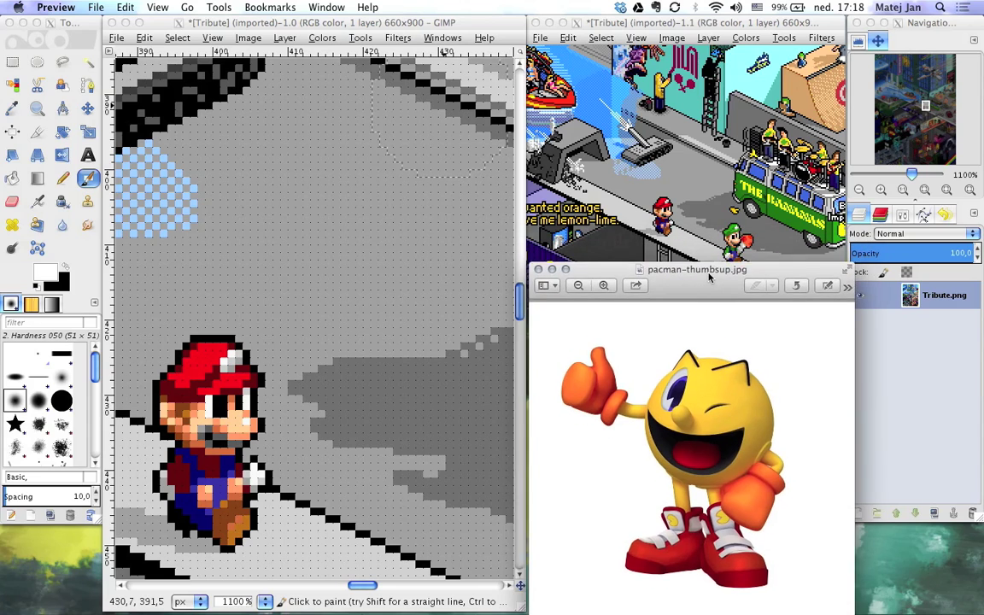
{"action": "left_click", "coordinate": [707, 26]}
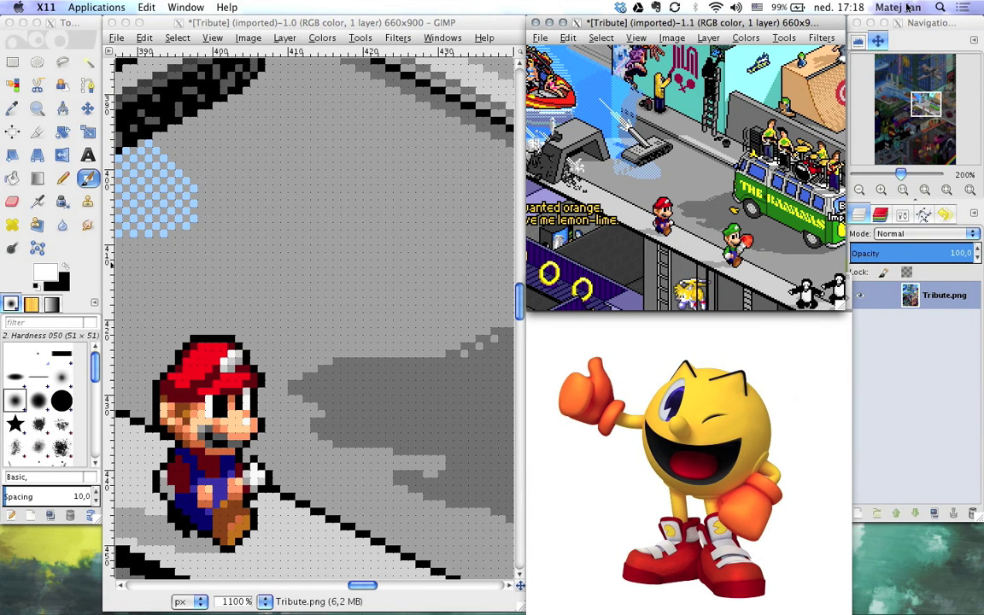
{"action": "left_click", "coordinate": [367, 25]}
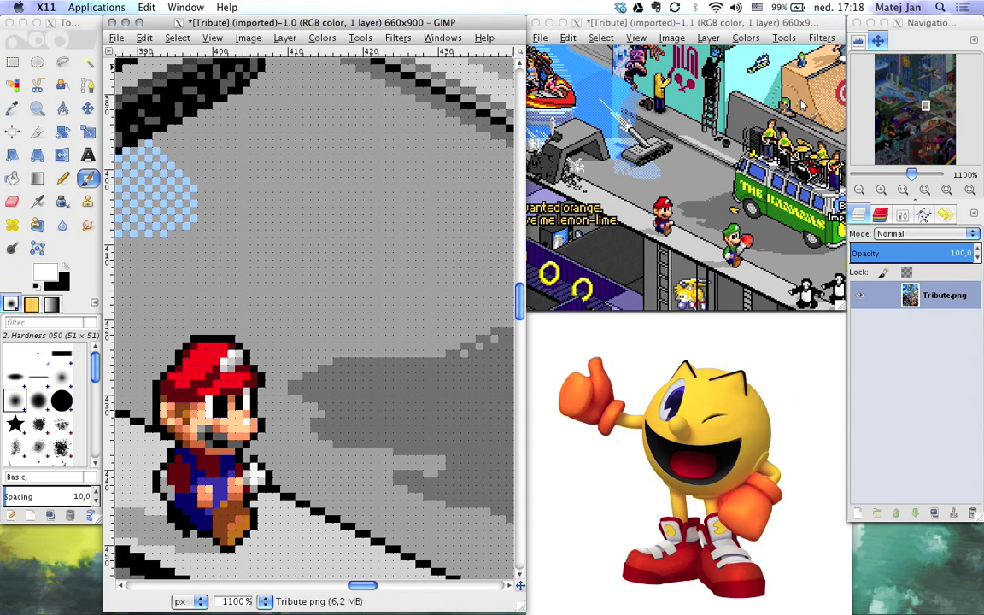
- Frame the empty gray ground between Mario and the van in the first view
{"action": "left_click", "coordinate": [719, 21]}
{"action": "mouse_move", "coordinate": [929, 106]}
{"action": "left_mouse_down"}
{"action": "mouse_move", "coordinate": [940, 119]}
{"action": "mouse_move", "coordinate": [931, 104]}
{"action": "mouse_move", "coordinate": [920, 128]}
{"action": "mouse_move", "coordinate": [926, 110]}
{"action": "left_mouse_up"}
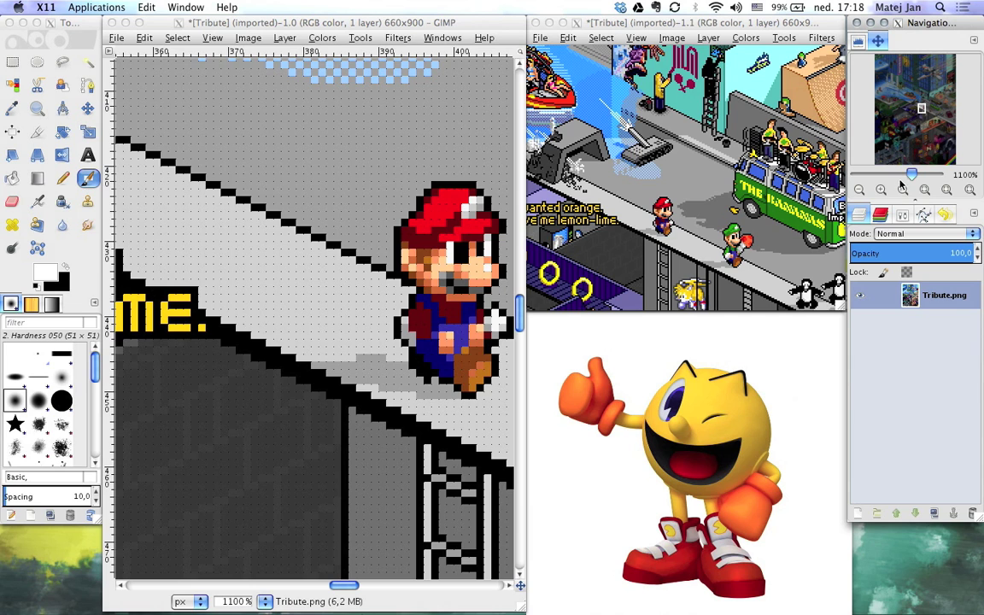
{"action": "left_click_drag", "start_coordinate": [924, 110], "coordinate": [926, 104]}
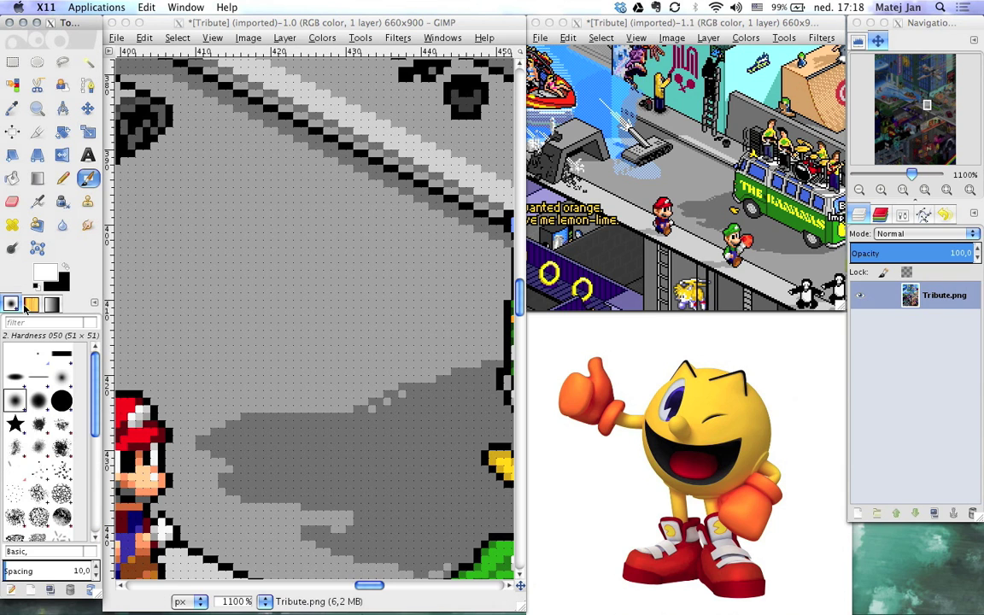
- Paint soft white test strokes on the gray ground with the Paintbrush, and undo them
{"action": "mouse_move", "coordinate": [277, 281]}
{"action": "left_mouse_down"}
{"action": "mouse_move", "coordinate": [272, 239]}
{"action": "mouse_move", "coordinate": [258, 279]}
{"action": "mouse_move", "coordinate": [333, 281]}
{"action": "mouse_move", "coordinate": [316, 188]}
{"action": "mouse_move", "coordinate": [262, 232]}
{"action": "mouse_move", "coordinate": [321, 210]}
{"action": "mouse_move", "coordinate": [262, 298]}
{"action": "mouse_move", "coordinate": [306, 334]}
{"action": "mouse_move", "coordinate": [408, 248]}
{"action": "left_mouse_up"}
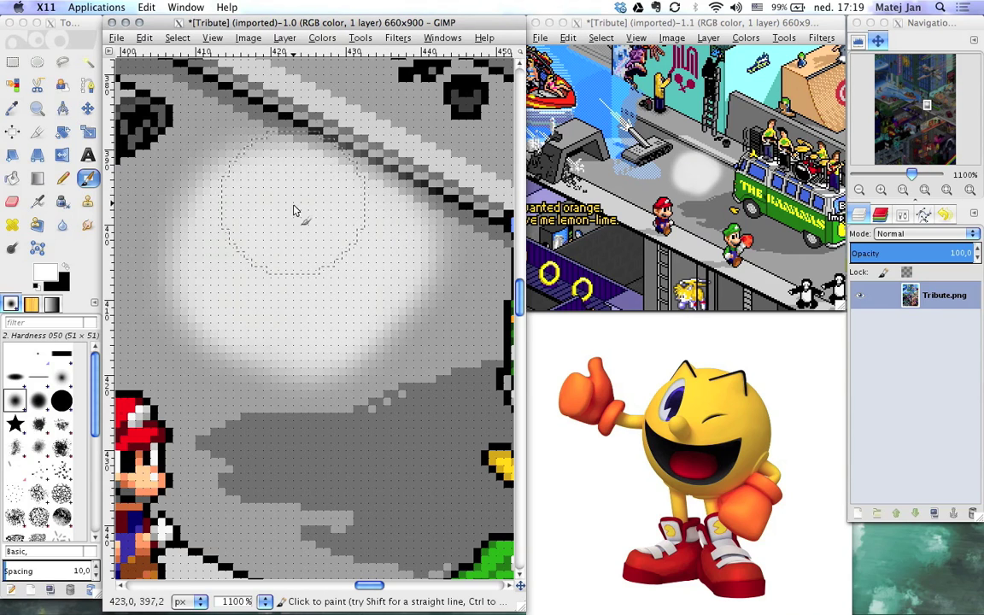
{"action": "mouse_move", "coordinate": [345, 281]}
{"action": "left_mouse_down"}
{"action": "mouse_move", "coordinate": [254, 433]}
{"action": "mouse_move", "coordinate": [248, 405]}
{"action": "mouse_move", "coordinate": [297, 327]}
{"action": "mouse_move", "coordinate": [333, 319]}
{"action": "mouse_move", "coordinate": [388, 203]}
{"action": "mouse_move", "coordinate": [417, 186]}
{"action": "left_mouse_up"}
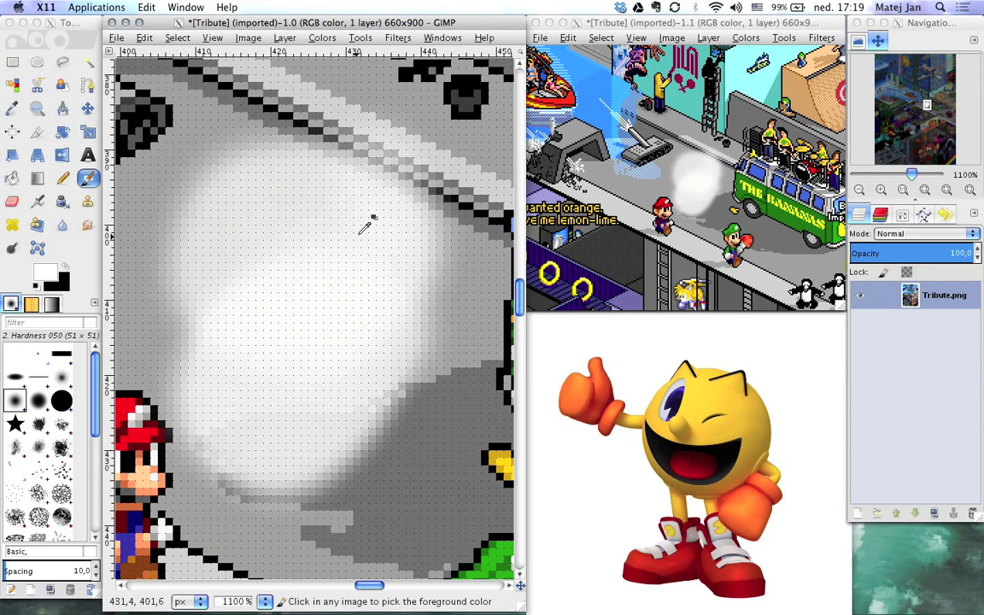
{"action": "key", "text": "ctrl+z"}
{"action": "key", "text": "ctrl+z"}
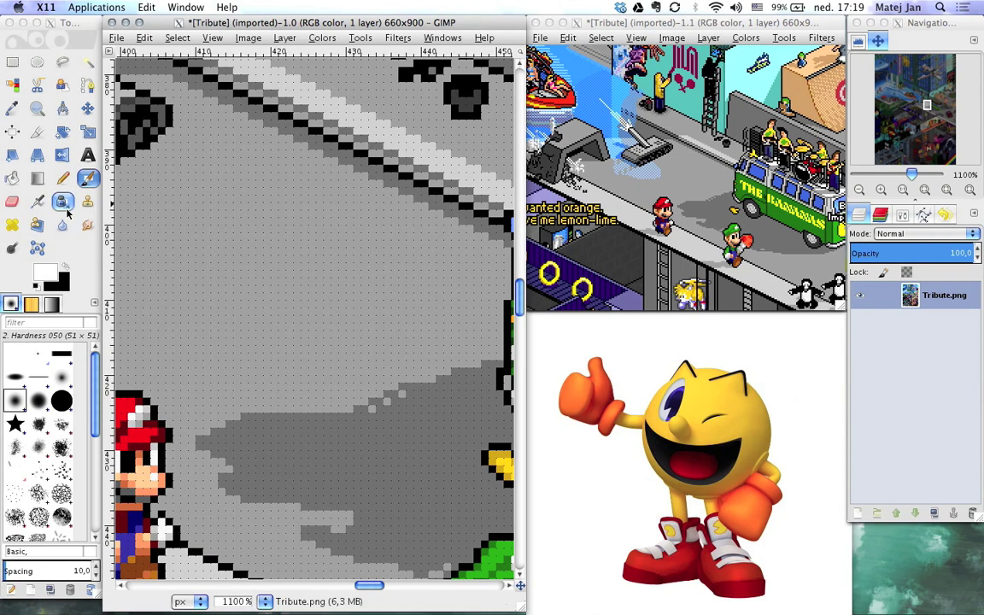
{"action": "left_click", "coordinate": [88, 178]}
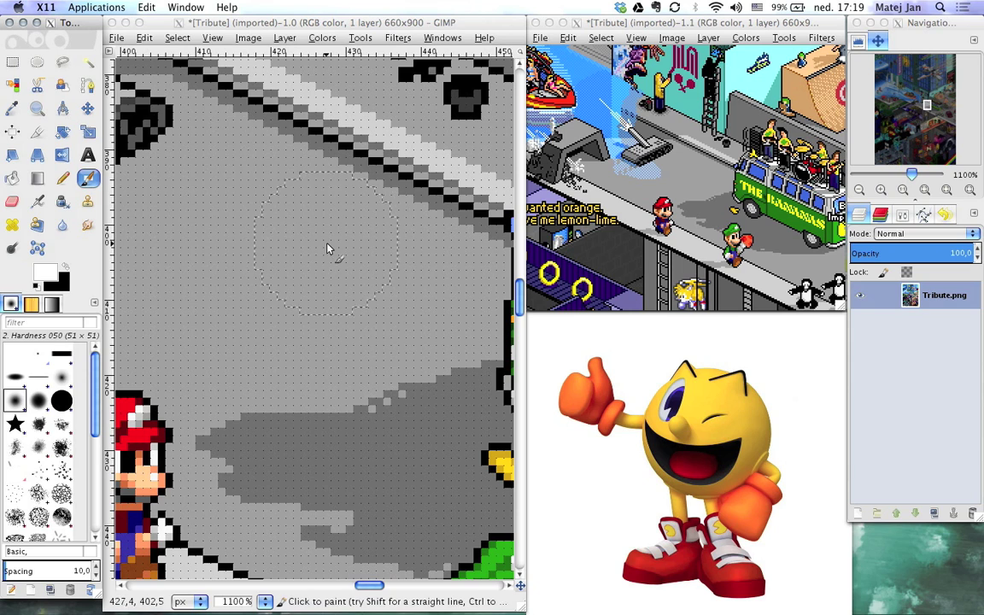
- Switch to the Pencil tool, draw white test strokes on the gray ground, and undo them
{"action": "left_click", "coordinate": [63, 180]}
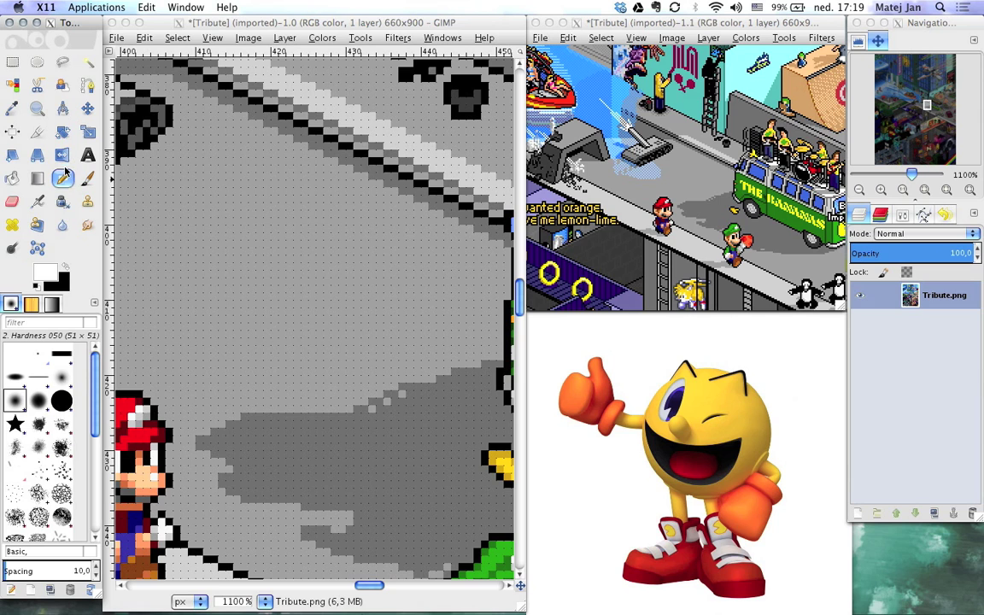
{"action": "mouse_move", "coordinate": [213, 222]}
{"action": "left_mouse_down"}
{"action": "mouse_move", "coordinate": [246, 289]}
{"action": "mouse_move", "coordinate": [375, 273]}
{"action": "mouse_move", "coordinate": [266, 246]}
{"action": "mouse_move", "coordinate": [376, 213]}
{"action": "mouse_move", "coordinate": [264, 257]}
{"action": "mouse_move", "coordinate": [244, 320]}
{"action": "mouse_move", "coordinate": [273, 204]}
{"action": "mouse_move", "coordinate": [226, 243]}
{"action": "mouse_move", "coordinate": [235, 231]}
{"action": "mouse_move", "coordinate": [272, 197]}
{"action": "mouse_move", "coordinate": [374, 193]}
{"action": "left_mouse_up"}
{"action": "key", "text": "ctrl+z"}
{"action": "key", "text": "ctrl+z"}
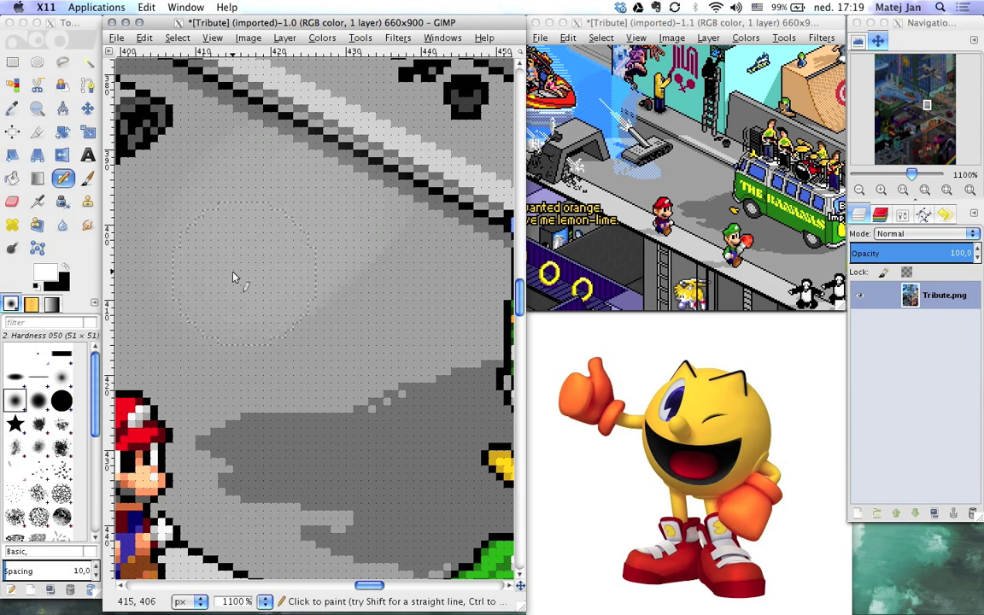
{"action": "mouse_move", "coordinate": [296, 254]}
{"action": "left_mouse_down"}
{"action": "mouse_move", "coordinate": [363, 236]}
{"action": "mouse_move", "coordinate": [372, 276]}
{"action": "mouse_move", "coordinate": [268, 399]}
{"action": "mouse_move", "coordinate": [359, 280]}
{"action": "mouse_move", "coordinate": [354, 298]}
{"action": "mouse_move", "coordinate": [357, 268]}
{"action": "mouse_move", "coordinate": [280, 339]}
{"action": "left_mouse_up"}
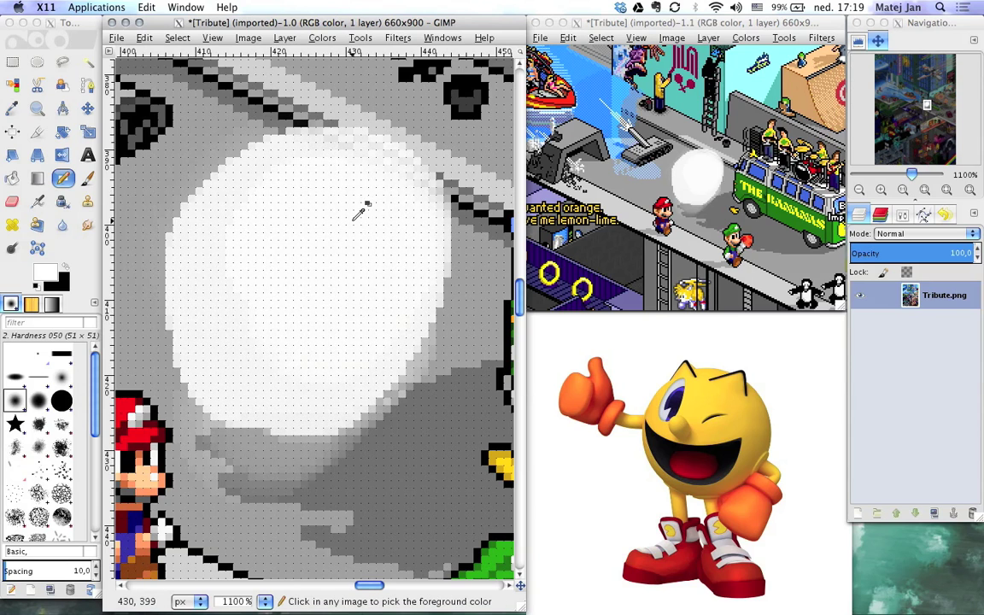
{"action": "key", "text": "ctrl+z"}
{"action": "key", "text": "ctrl+z"}
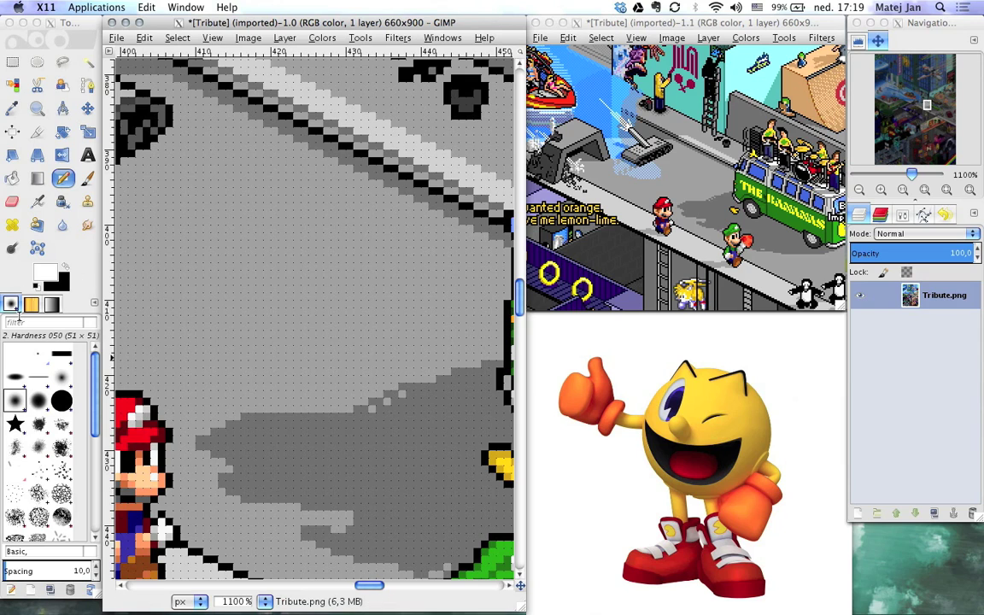
- Move the Tool Options dialog into the toolbox dock beside Brushes, Patterns and Gradients, and show Layers in the other dock
{"action": "left_click", "coordinate": [93, 305]}
{"action": "mouse_move", "coordinate": [136, 324]}
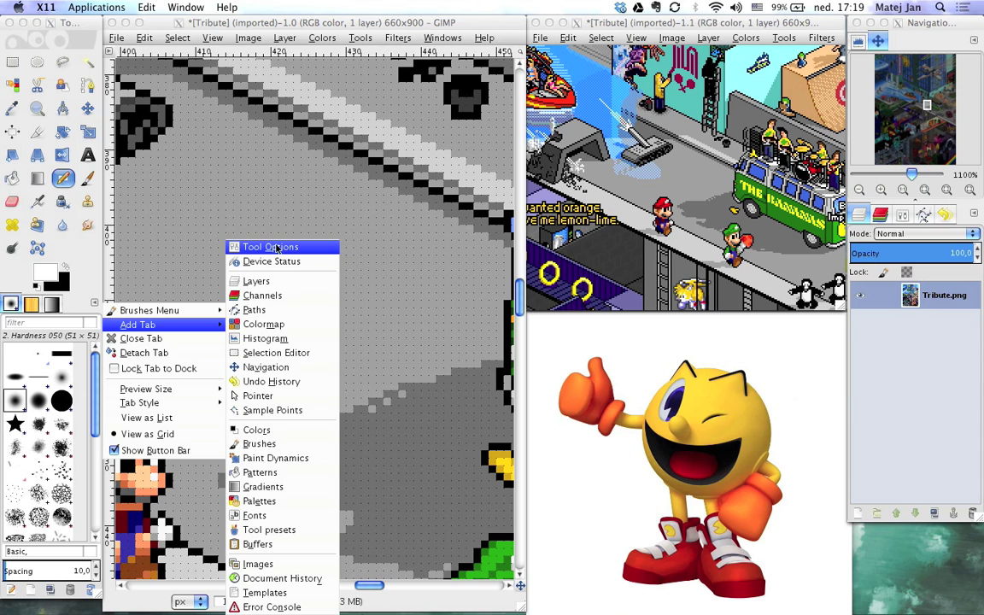
{"action": "left_click", "coordinate": [278, 249]}
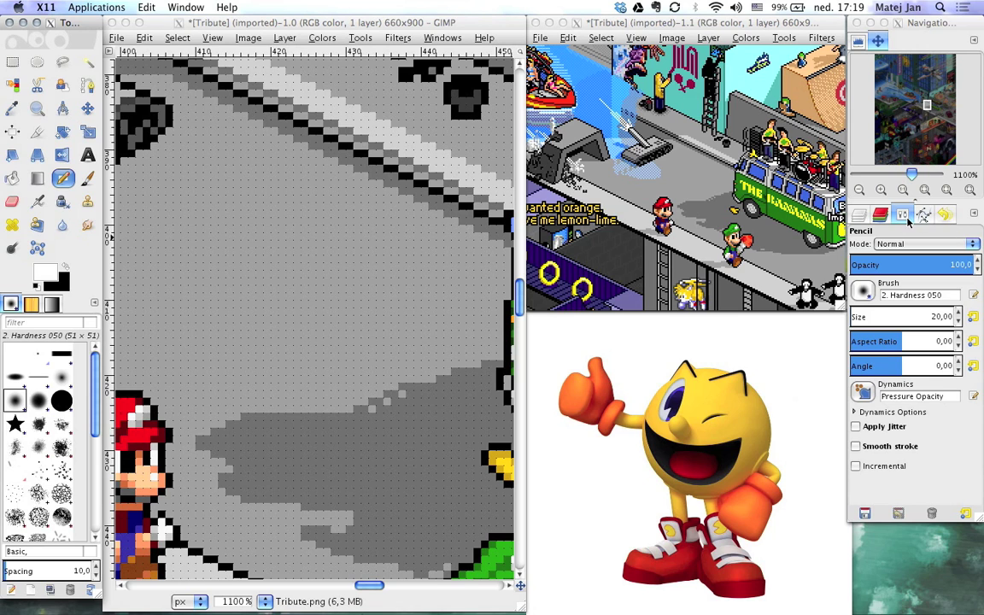
{"action": "left_click", "coordinate": [860, 215]}
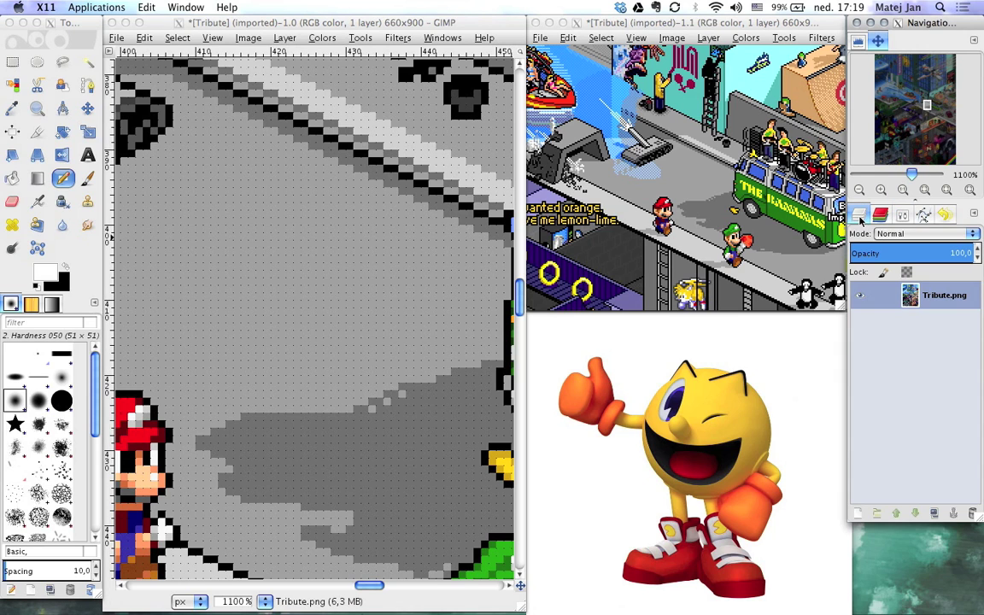
{"action": "left_click", "coordinate": [902, 214]}
{"action": "mouse_move", "coordinate": [902, 214]}
{"action": "left_mouse_down"}
{"action": "mouse_move", "coordinate": [772, 256]}
{"action": "mouse_move", "coordinate": [239, 329]}
{"action": "mouse_move", "coordinate": [66, 314]}
{"action": "mouse_move", "coordinate": [78, 315]}
{"action": "left_mouse_up"}
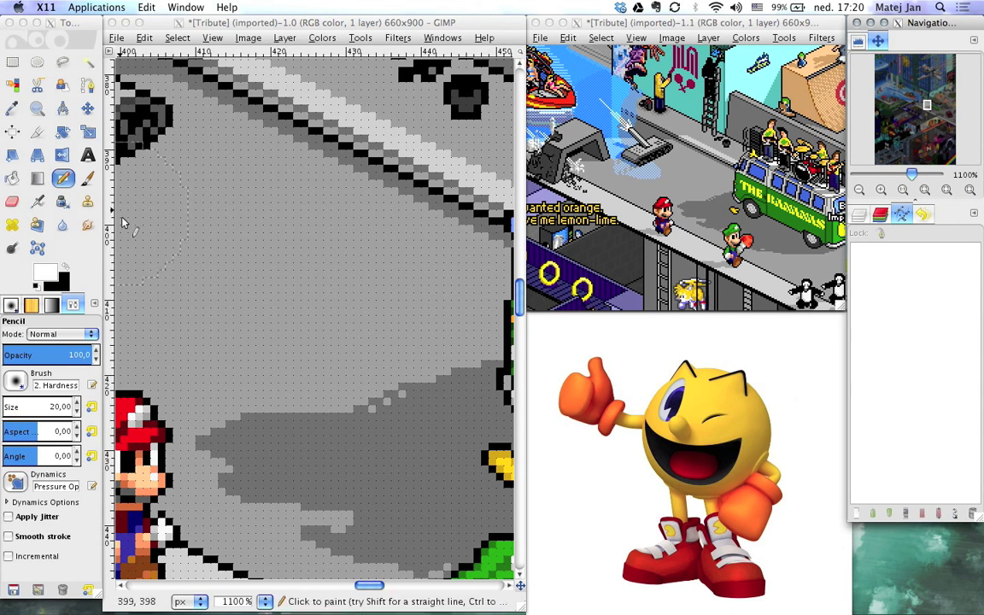
{"action": "left_click", "coordinate": [863, 215]}
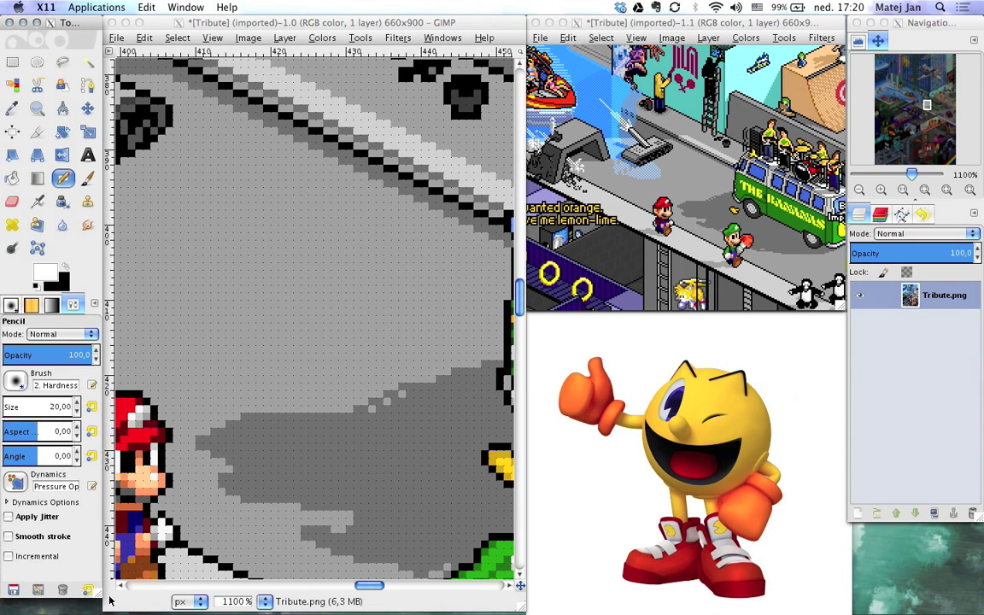
- Widen the toolbox window and move the first view's window clear of it
{"action": "left_click_drag", "start_coordinate": [120, 601], "coordinate": [125, 611]}
{"action": "left_click_drag", "start_coordinate": [224, 25], "coordinate": [246, 25]}
- Examine the brushes in the Brushes dialog and in the Pencil's brush picker, keeping the current brush
{"action": "left_click", "coordinate": [9, 257]}
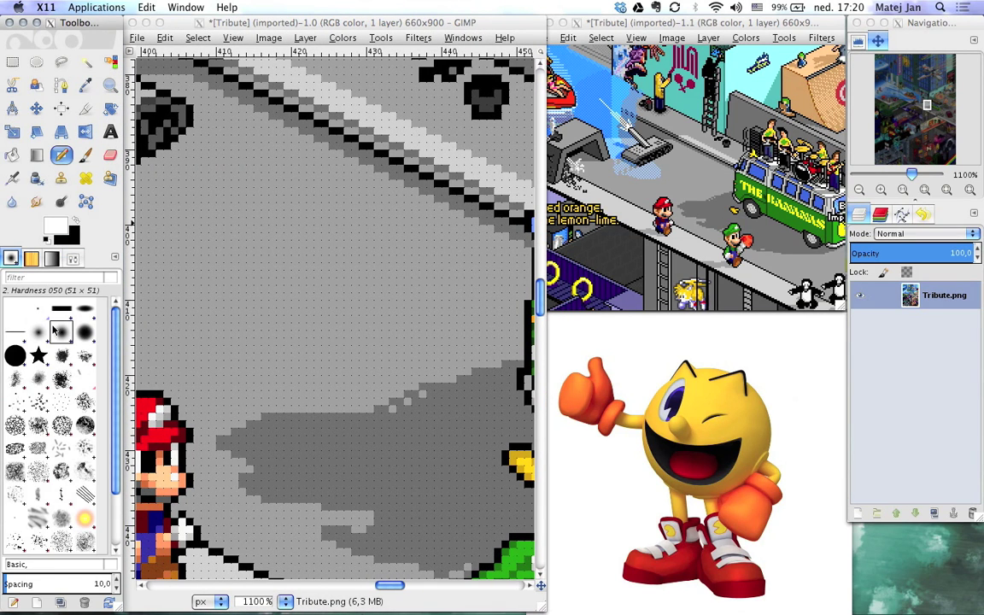
{"action": "left_click", "coordinate": [72, 258]}
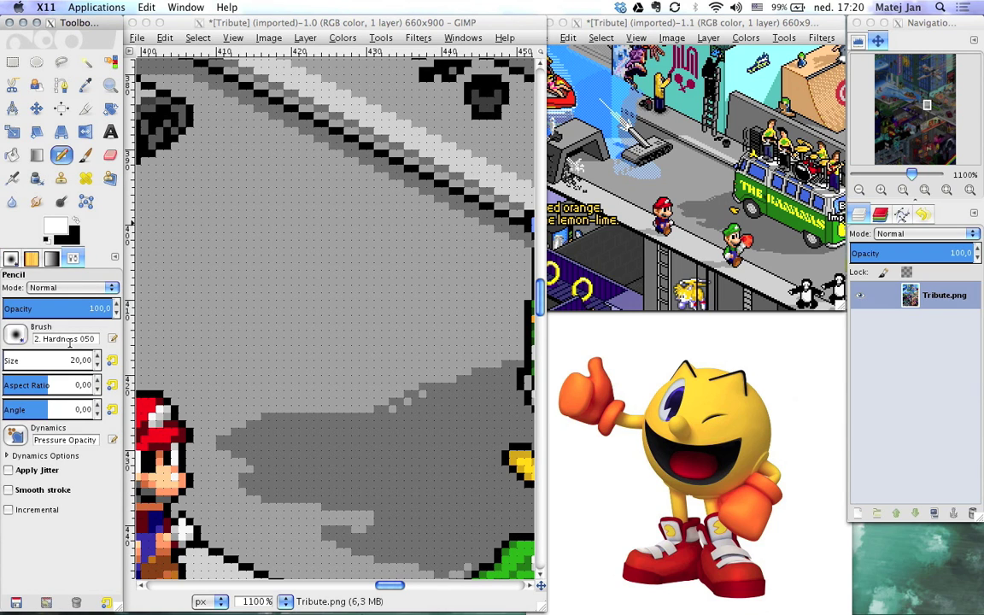
{"action": "left_click", "coordinate": [18, 338]}
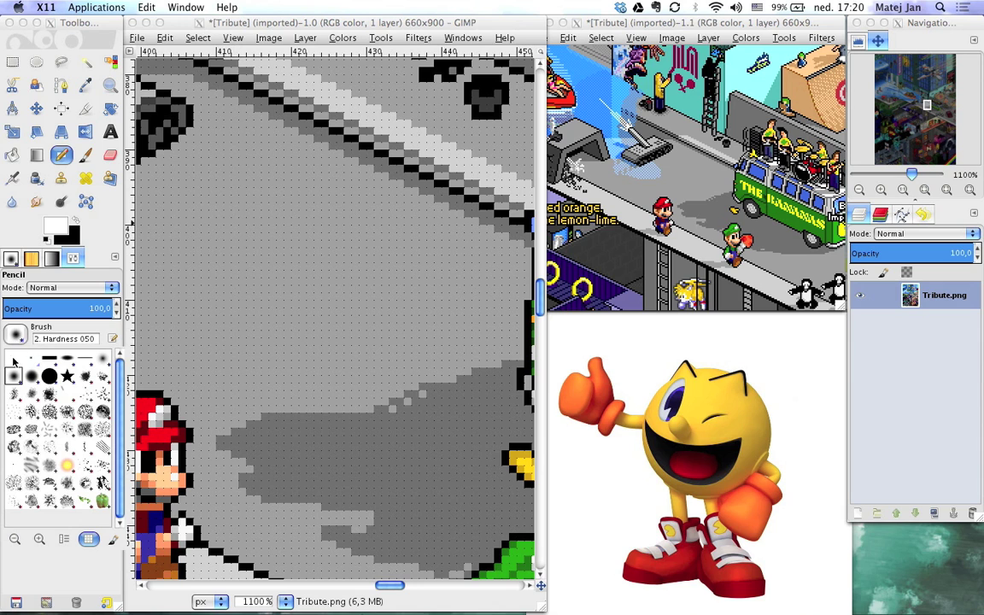
{"action": "left_click", "coordinate": [17, 338]}
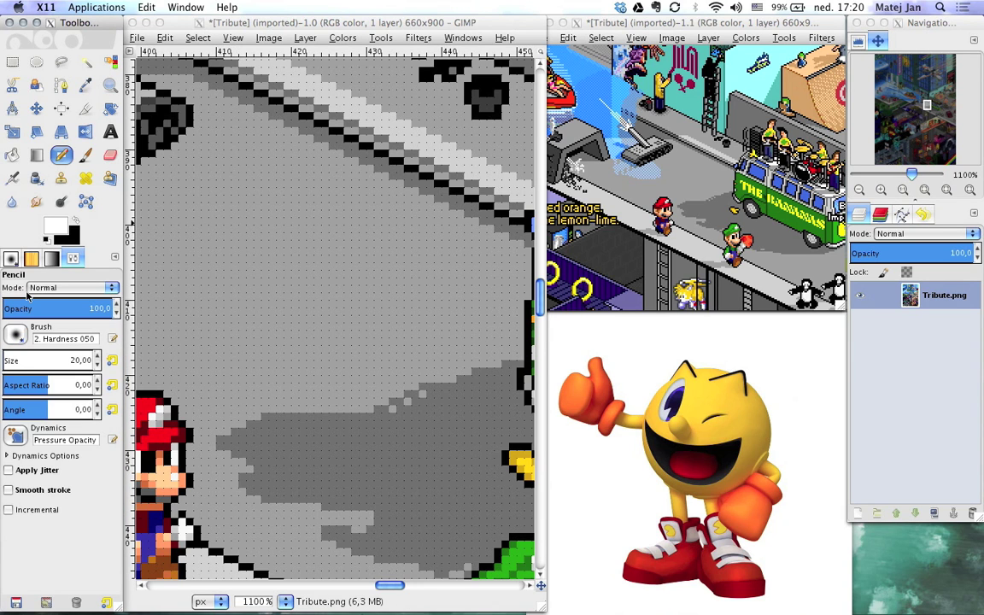
- Paint a white test stroke on the gray ground with the 2. Hardness 050 brush and undo it
{"action": "mouse_move", "coordinate": [296, 253]}
{"action": "left_mouse_down"}
{"action": "mouse_move", "coordinate": [334, 230]}
{"action": "mouse_move", "coordinate": [346, 298]}
{"action": "mouse_move", "coordinate": [338, 345]}
{"action": "mouse_move", "coordinate": [348, 355]}
{"action": "mouse_move", "coordinate": [408, 321]}
{"action": "mouse_move", "coordinate": [340, 270]}
{"action": "left_mouse_up"}
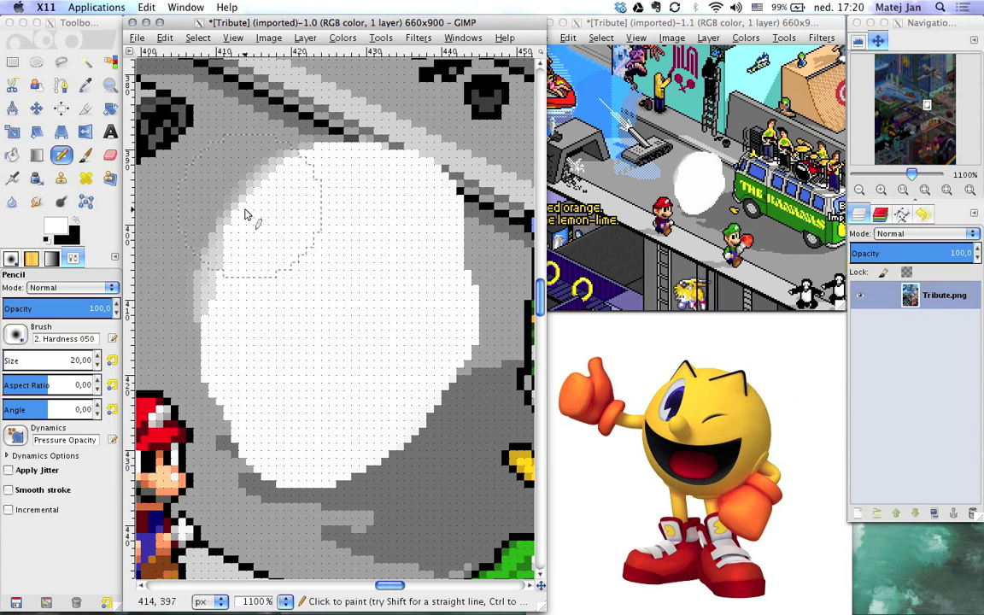
{"action": "key", "text": "ctrl+z"}
{"action": "key", "text": "ctrl+z"}
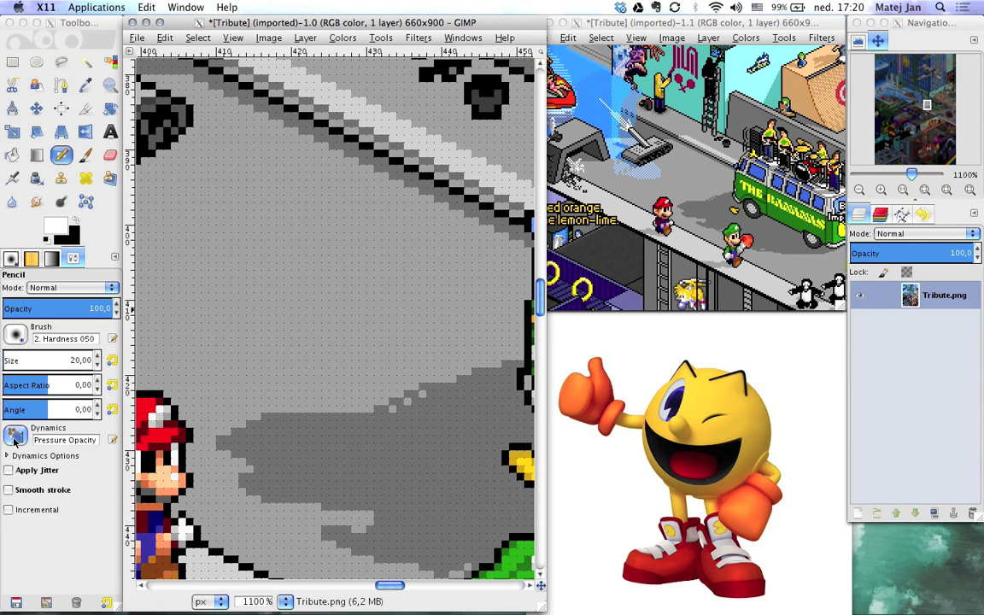
- Set the Pencil's dynamics to Dynamics Off, paint a white test stroke on the gray ground, and undo the stroke
{"action": "left_click", "coordinate": [15, 437]}
{"action": "left_click_drag", "start_coordinate": [116, 340], "coordinate": [121, 247]}
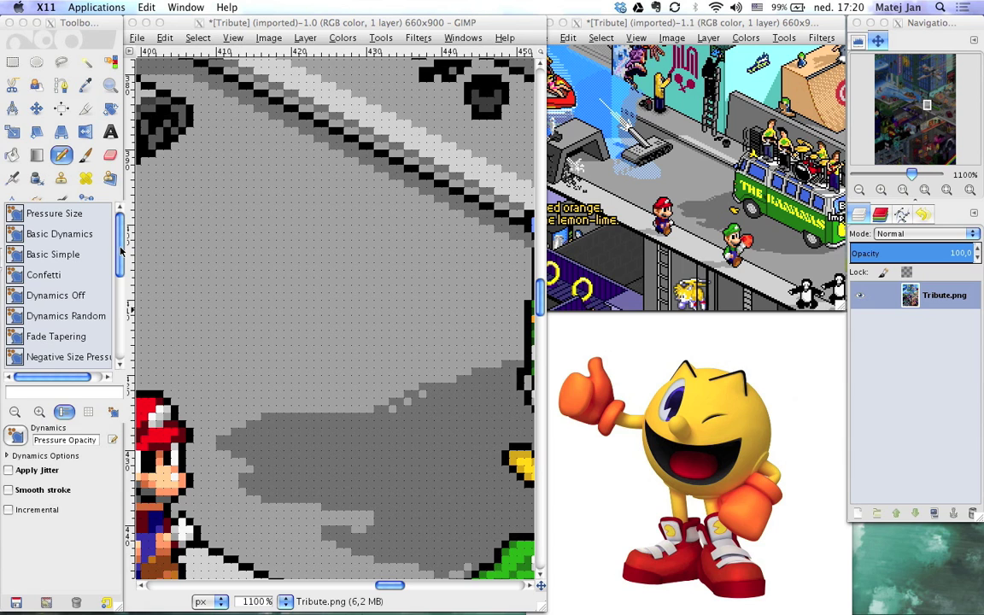
{"action": "left_click", "coordinate": [77, 299]}
{"action": "mouse_move", "coordinate": [280, 214]}
{"action": "left_mouse_down"}
{"action": "mouse_move", "coordinate": [245, 233]}
{"action": "mouse_move", "coordinate": [309, 327]}
{"action": "mouse_move", "coordinate": [396, 252]}
{"action": "mouse_move", "coordinate": [339, 142]}
{"action": "mouse_move", "coordinate": [315, 156]}
{"action": "mouse_move", "coordinate": [336, 374]}
{"action": "mouse_move", "coordinate": [409, 251]}
{"action": "mouse_move", "coordinate": [308, 225]}
{"action": "mouse_move", "coordinate": [279, 242]}
{"action": "mouse_move", "coordinate": [285, 251]}
{"action": "mouse_move", "coordinate": [261, 288]}
{"action": "mouse_move", "coordinate": [230, 288]}
{"action": "mouse_move", "coordinate": [247, 303]}
{"action": "mouse_move", "coordinate": [274, 284]}
{"action": "mouse_move", "coordinate": [286, 147]}
{"action": "mouse_move", "coordinate": [257, 76]}
{"action": "mouse_move", "coordinate": [329, 160]}
{"action": "mouse_move", "coordinate": [347, 241]}
{"action": "left_mouse_up"}
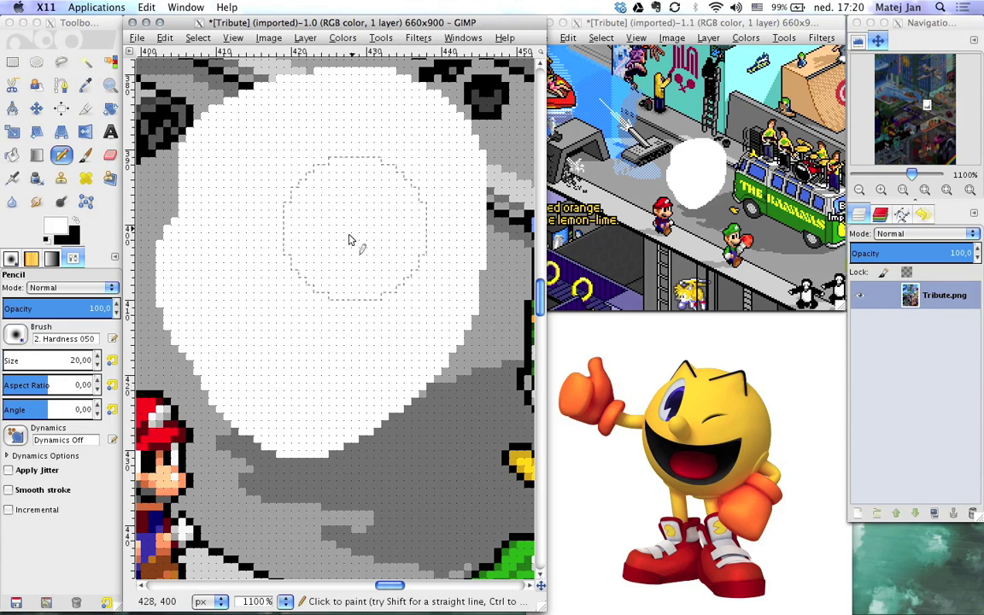
{"action": "key", "text": "ctrl+z"}
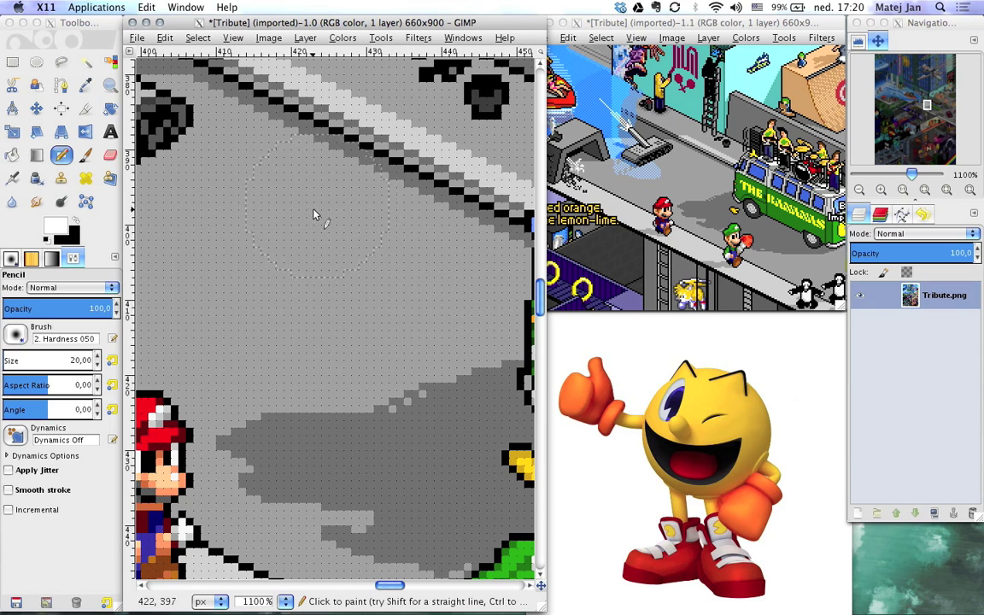
- Choose the 1. Pixel brush for the Pencil and stamp several overlapping white squares on the gray ground at size 20
{"action": "left_click", "coordinate": [15, 333]}
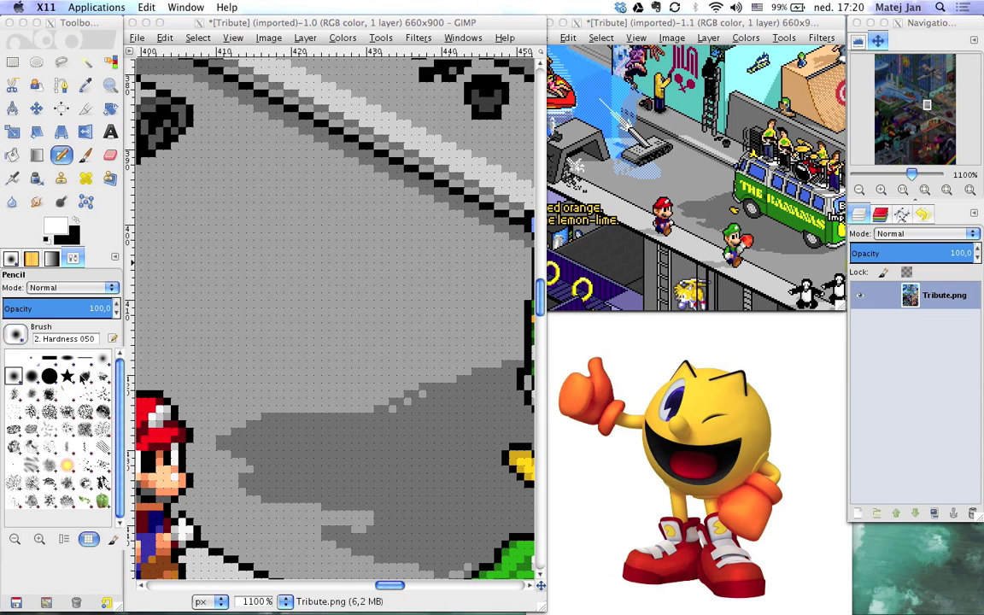
{"action": "left_click", "coordinate": [35, 361]}
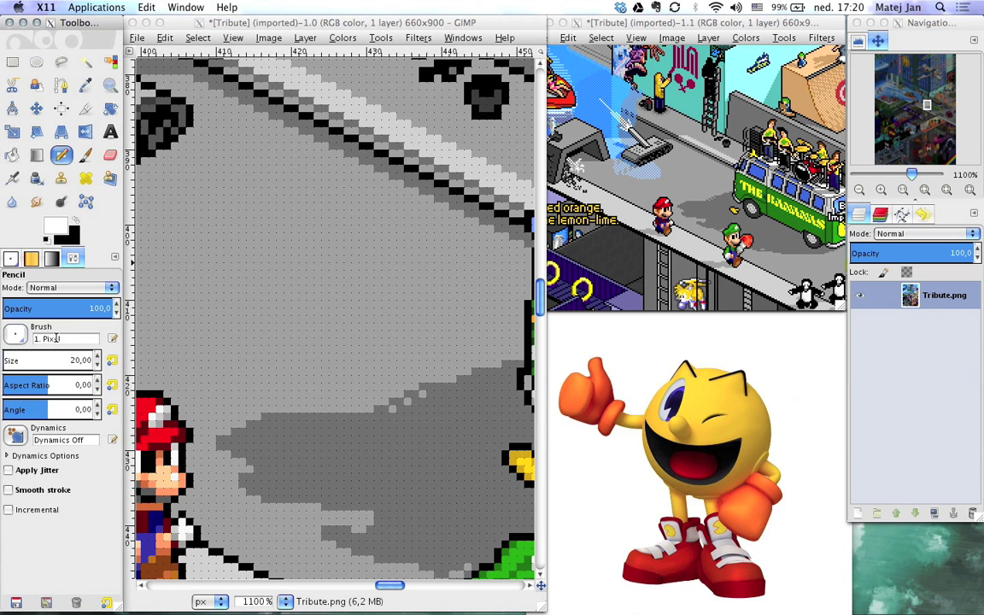
{"action": "left_click", "coordinate": [257, 245]}
{"action": "left_click", "coordinate": [323, 301]}
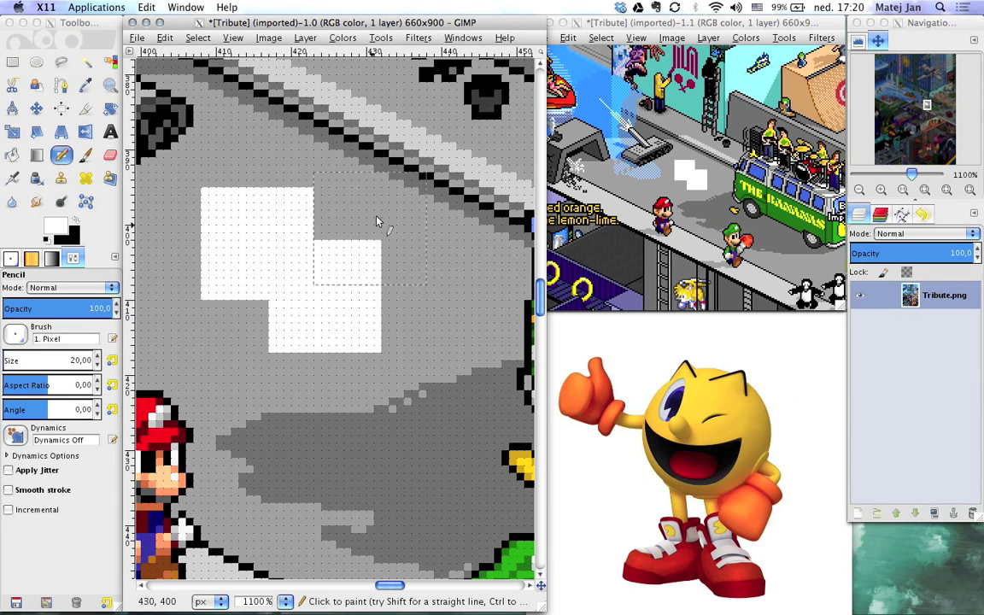
{"action": "left_click", "coordinate": [417, 202]}
{"action": "left_click", "coordinate": [309, 141]}
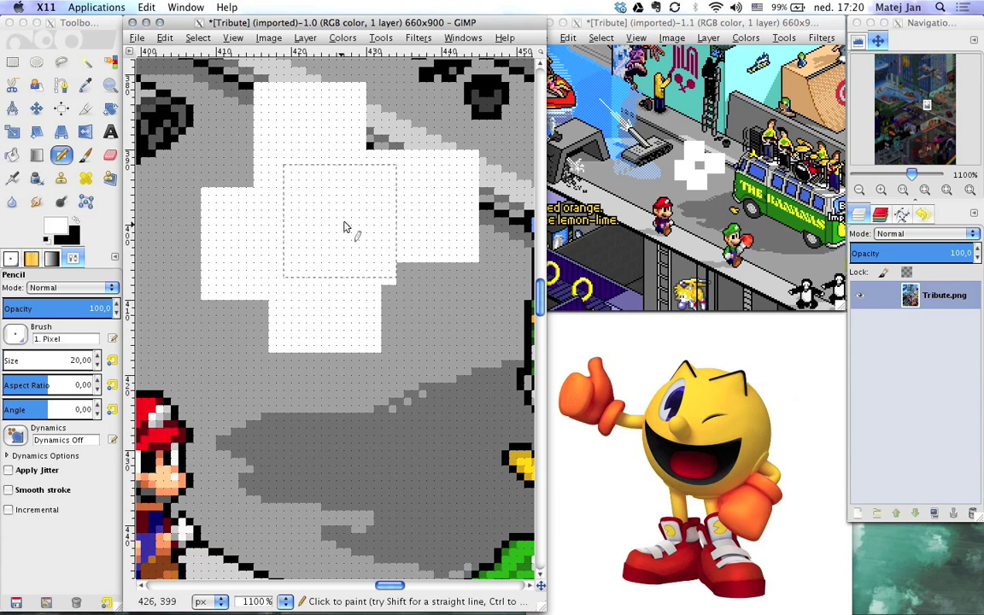
{"action": "left_click", "coordinate": [407, 288]}
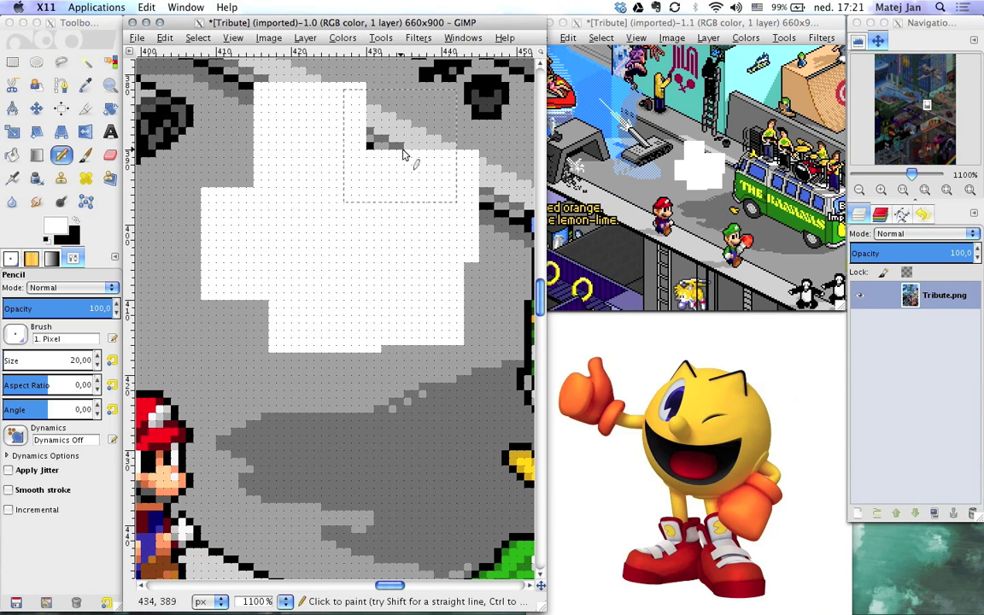
{"action": "left_click", "coordinate": [361, 195]}
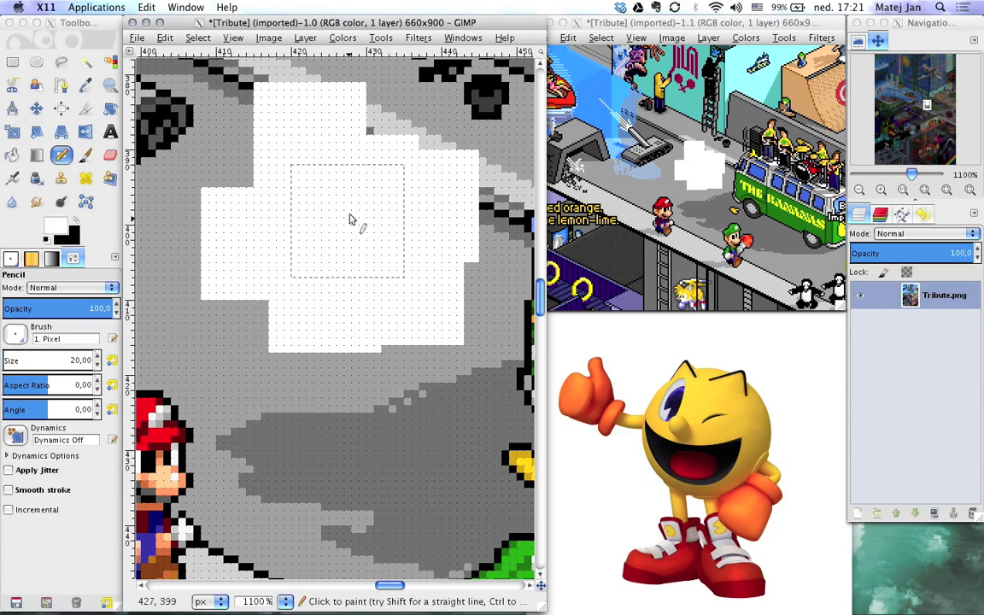
{"action": "left_click", "coordinate": [383, 167]}
- Undo all the stamped white test squares
{"action": "key", "text": "ctrl+z"}
{"action": "key", "text": "ctrl+z"}
{"action": "key", "text": "ctrl+z"}
{"action": "key", "text": "ctrl+z"}
{"action": "key", "text": "ctrl+z"}
{"action": "key", "text": "ctrl+z"}
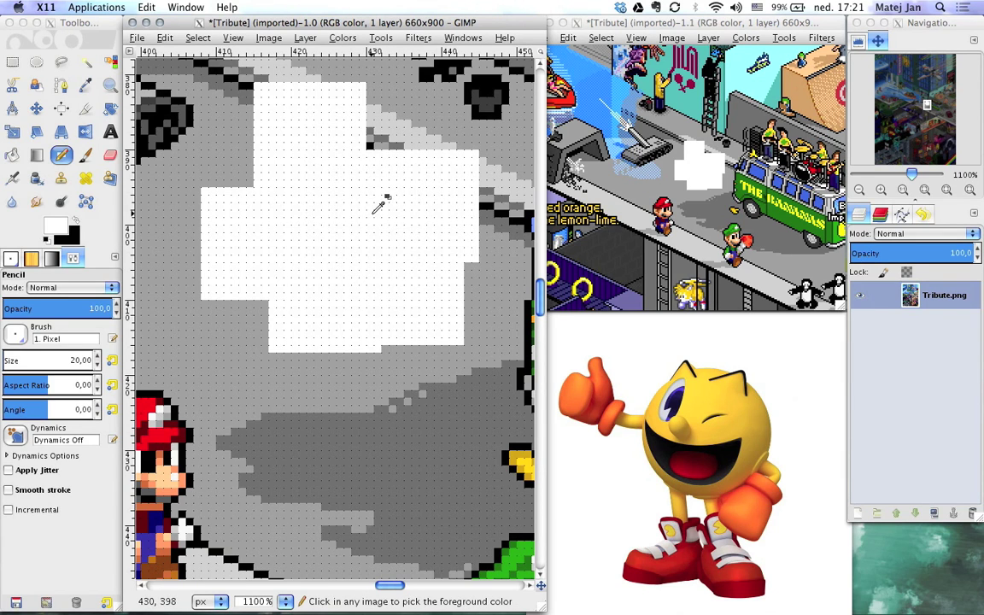
{"action": "key", "text": "ctrl+z"}
{"action": "key", "text": "ctrl+z"}
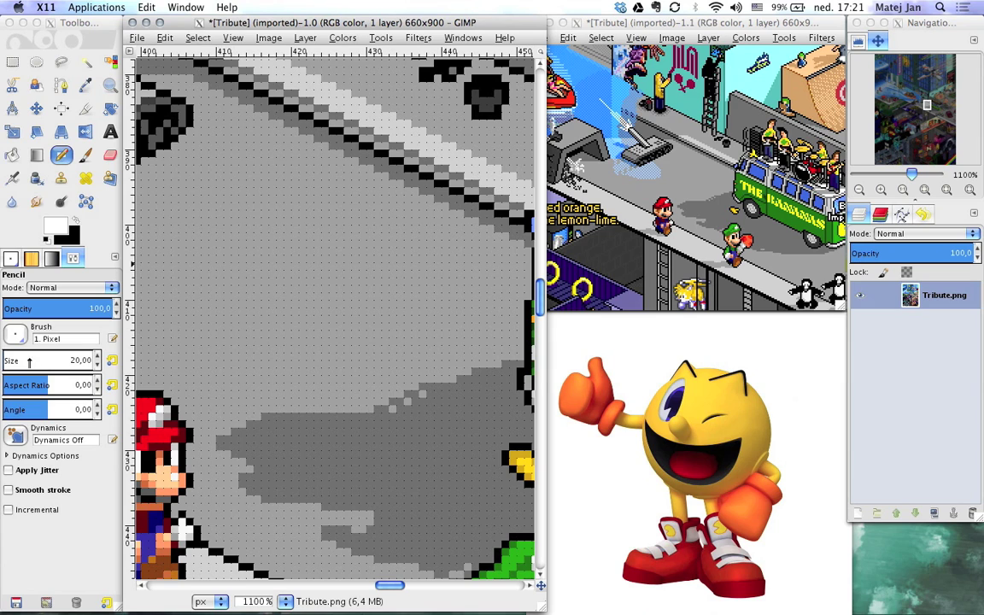
- Set the Pencil's size to 1 and draw several thin white test lines on the gray ground
{"action": "left_click_drag", "start_coordinate": [19, 360], "coordinate": [23, 359]}
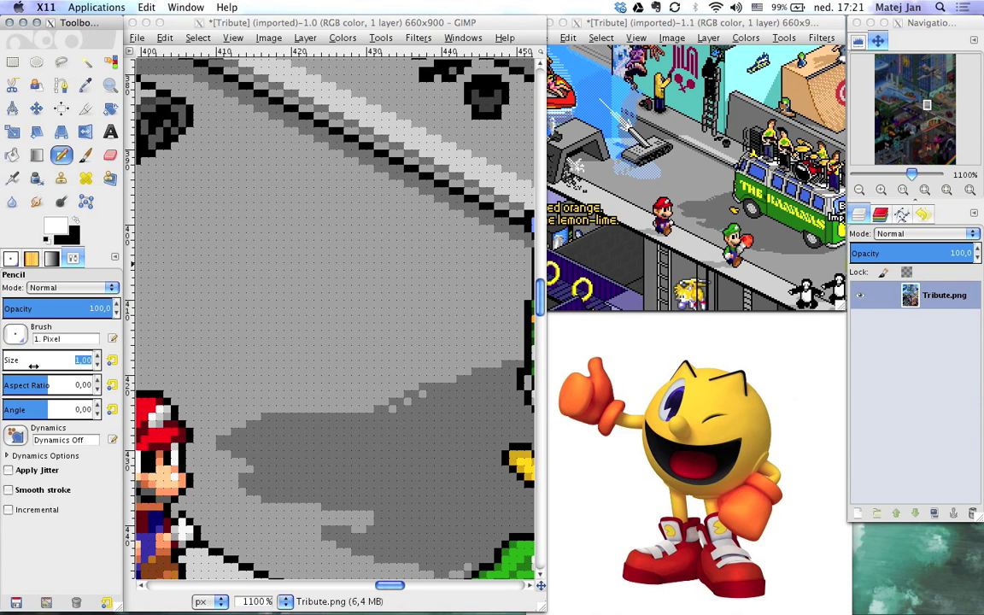
{"action": "left_click_drag", "start_coordinate": [23, 362], "coordinate": [28, 362]}
{"action": "type", "text": "1"}
{"action": "left_click_drag", "start_coordinate": [287, 220], "coordinate": [295, 318]}
{"action": "left_click_drag", "start_coordinate": [243, 266], "coordinate": [347, 259]}
{"action": "mouse_move", "coordinate": [316, 228]}
{"action": "left_mouse_down"}
{"action": "mouse_move", "coordinate": [339, 314]}
{"action": "mouse_move", "coordinate": [385, 280]}
{"action": "left_mouse_up"}
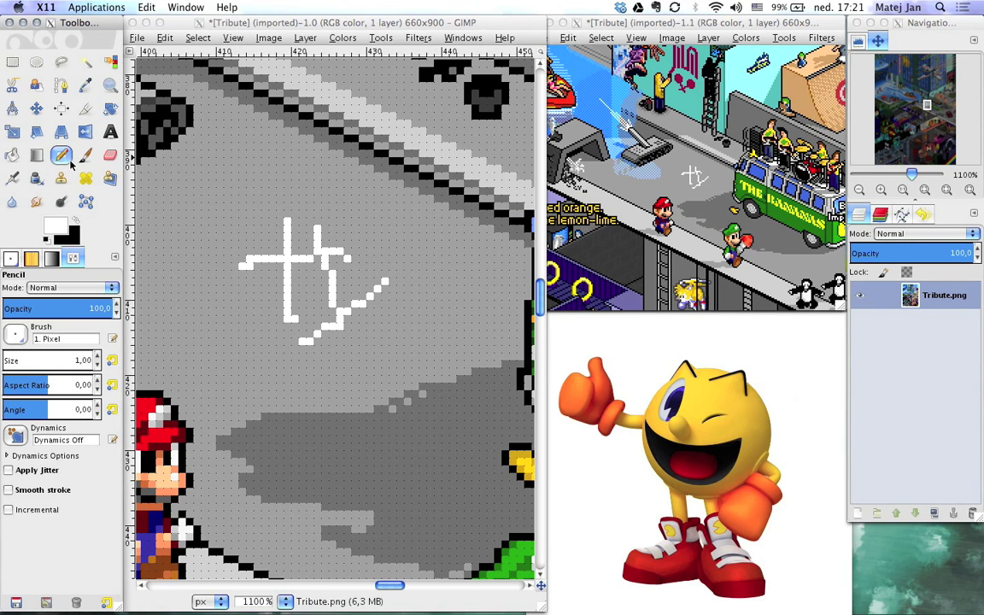
{"action": "mouse_move", "coordinate": [258, 195]}
{"action": "left_mouse_down"}
{"action": "mouse_move", "coordinate": [211, 249]}
{"action": "mouse_move", "coordinate": [210, 287]}
{"action": "left_mouse_up"}
{"action": "mouse_move", "coordinate": [284, 352]}
{"action": "left_mouse_down"}
{"action": "mouse_move", "coordinate": [424, 283]}
{"action": "mouse_move", "coordinate": [362, 209]}
{"action": "left_mouse_up"}
- Undo all the thin white test lines
{"action": "key", "text": "ctrl+z"}
{"action": "key", "text": "ctrl+z"}
{"action": "key", "text": "ctrl+z"}
{"action": "key", "text": "ctrl+z"}
{"action": "key", "text": "ctrl+z"}
{"action": "key", "text": "ctrl+z"}
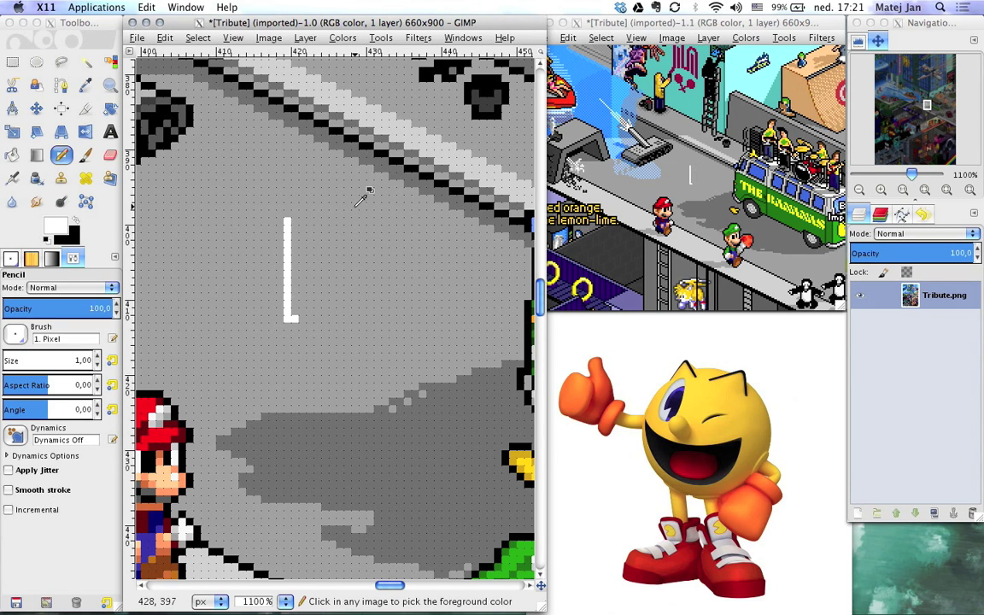
- Swap the foreground color to black, draw a few one-pixel test lines on the gray ground, and undo them
{"action": "left_click", "coordinate": [77, 221]}
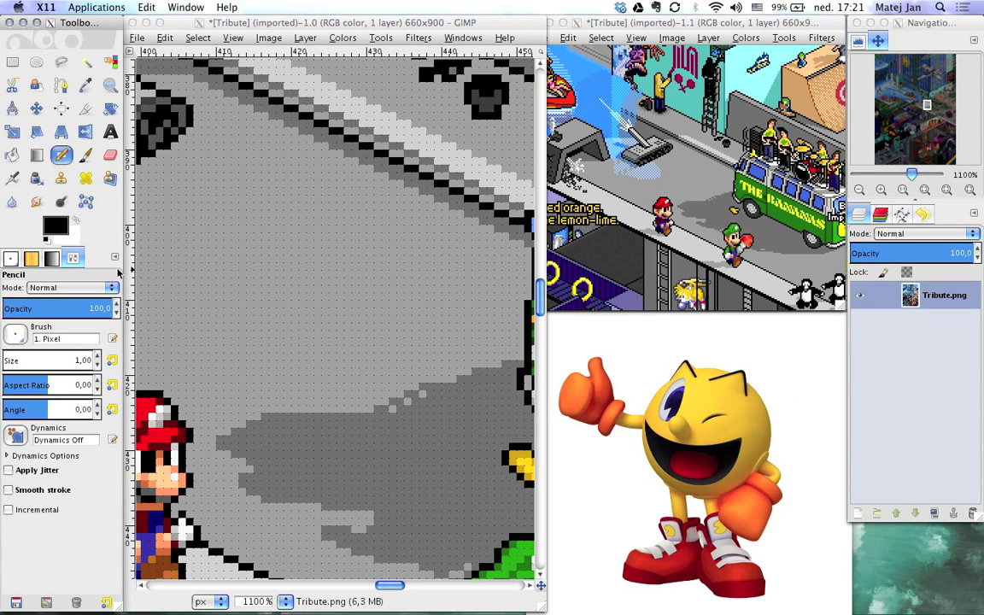
{"action": "left_click_drag", "start_coordinate": [272, 198], "coordinate": [256, 302]}
{"action": "left_click_drag", "start_coordinate": [214, 252], "coordinate": [316, 258]}
{"action": "left_click_drag", "start_coordinate": [302, 205], "coordinate": [295, 327]}
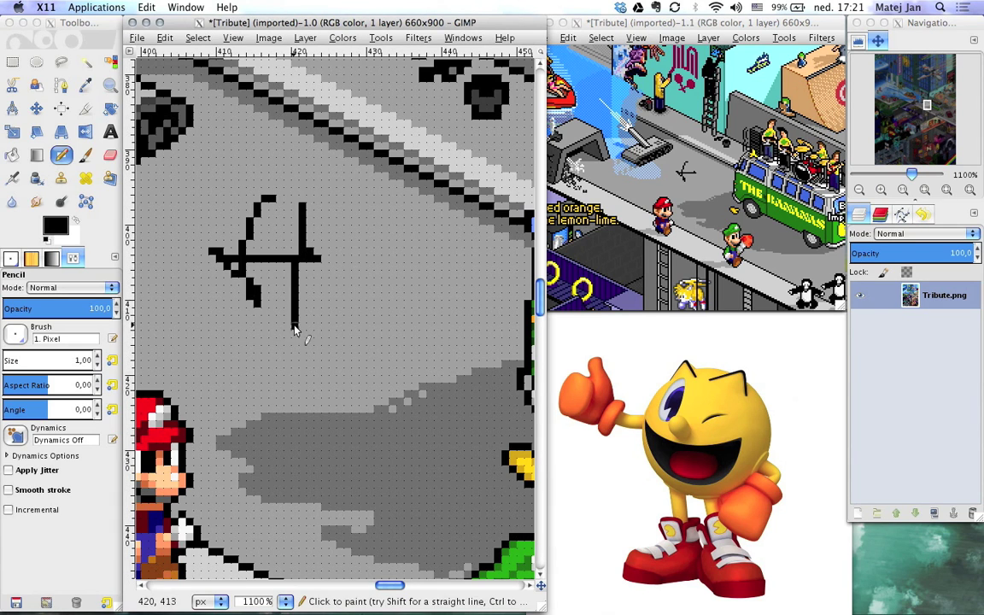
{"action": "key", "text": "ctrl+z"}
{"action": "key", "text": "ctrl+z"}
{"action": "key", "text": "ctrl+z"}
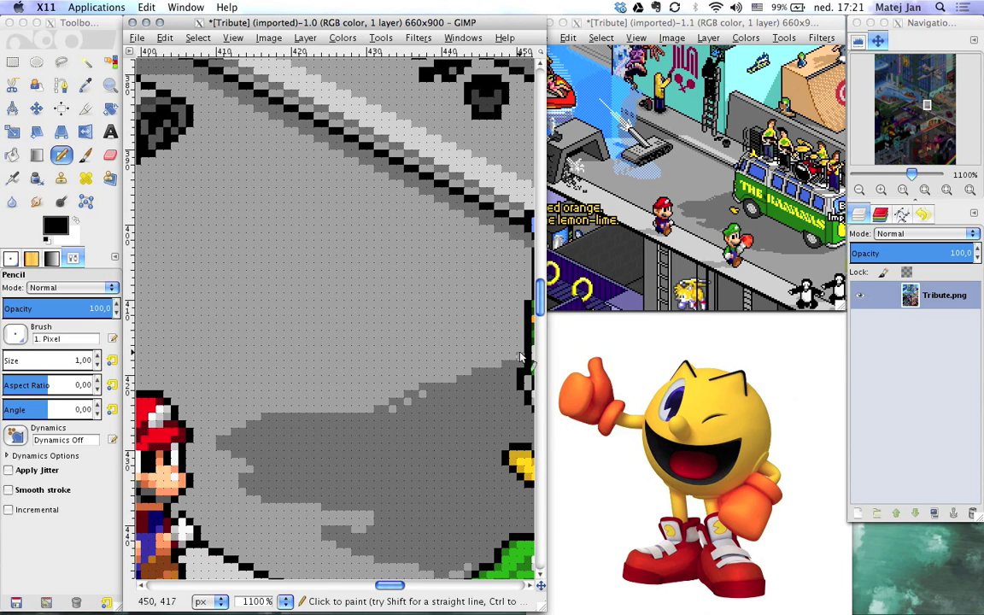
- Switch to Ellipse Select and add a new 660 × 900 px layer with Transparency as its fill type
{"action": "key", "text": "e"}
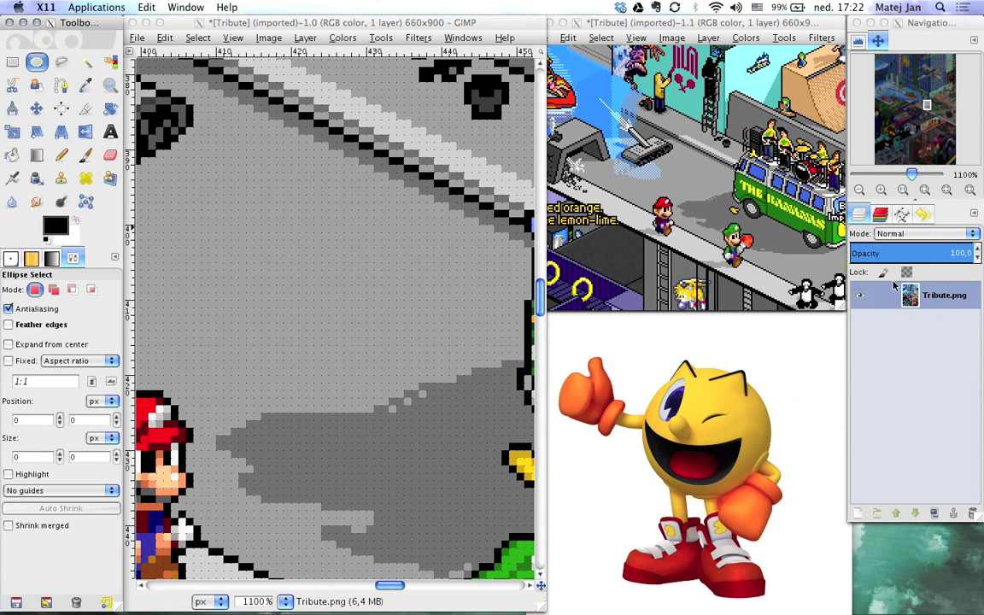
{"action": "left_click", "coordinate": [859, 513]}
{"action": "left_click_drag", "start_coordinate": [935, 28], "coordinate": [802, 58]}
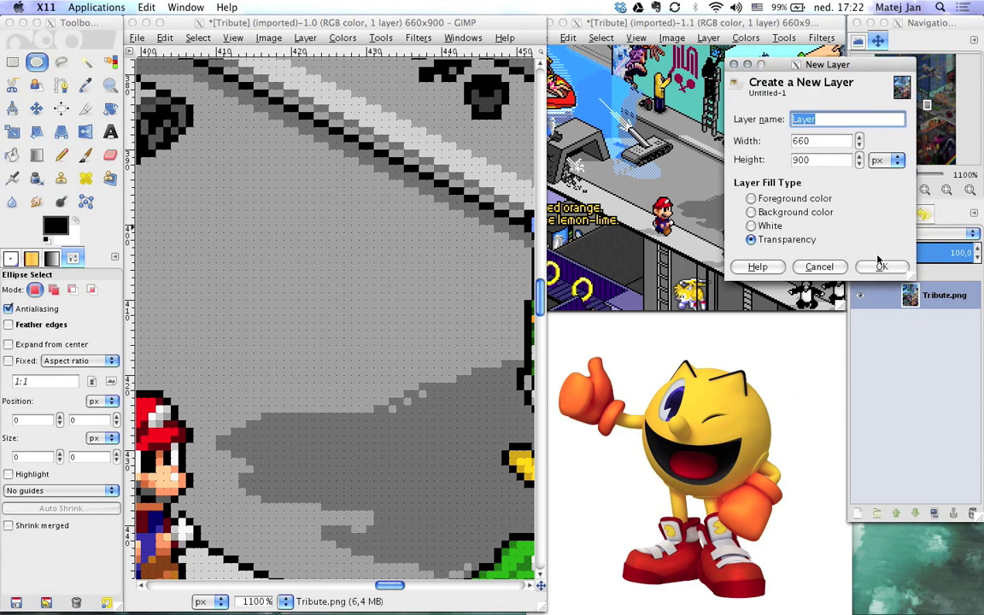
{"action": "left_click", "coordinate": [879, 265]}
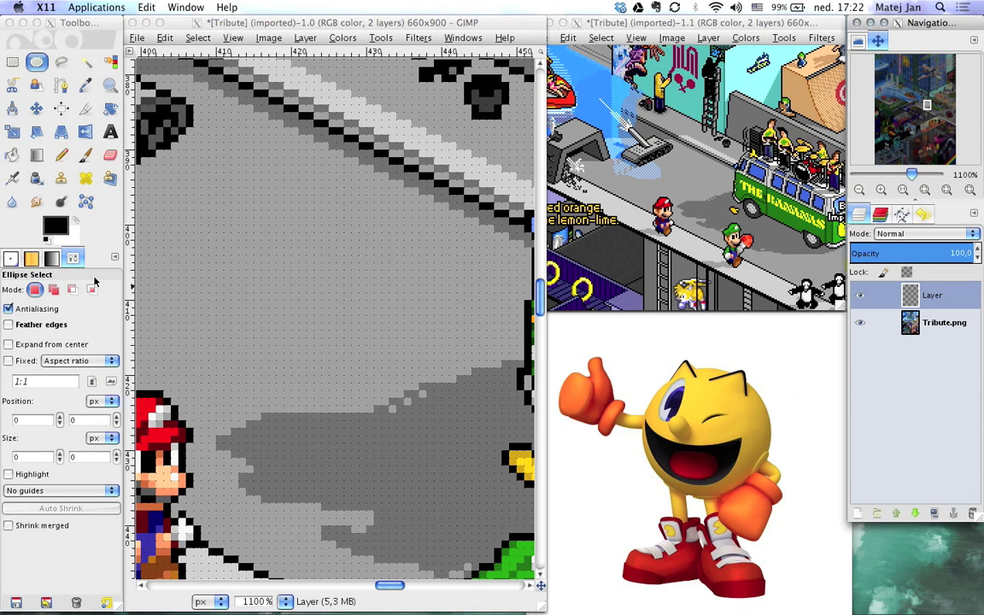
- Select a 22 × 22 px circle on the gray ground, try a black Pencil stroke along its edge, and undo the stroke
{"action": "left_click_drag", "start_coordinate": [210, 189], "coordinate": [384, 325]}
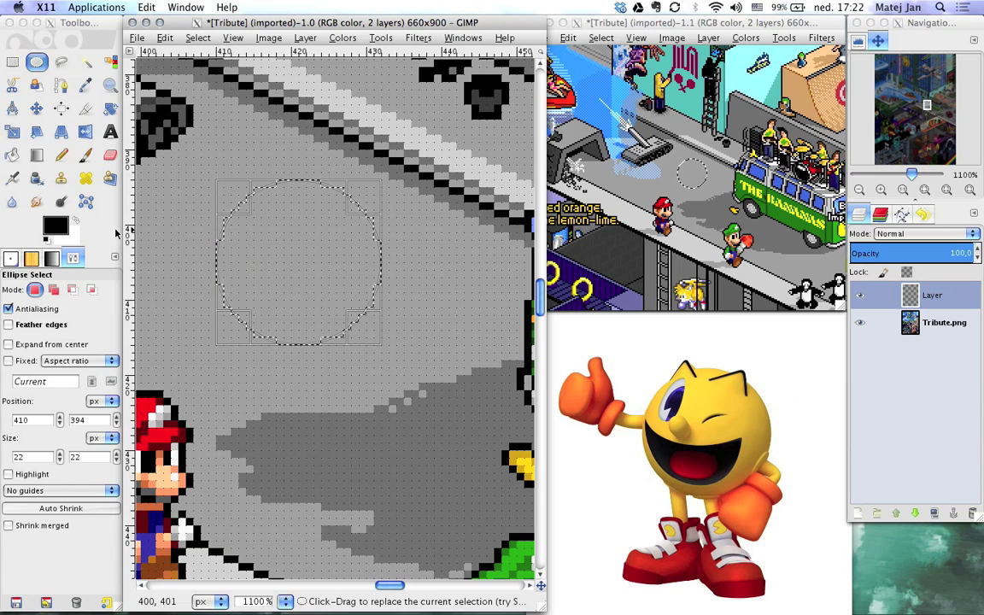
{"action": "key", "text": "n"}
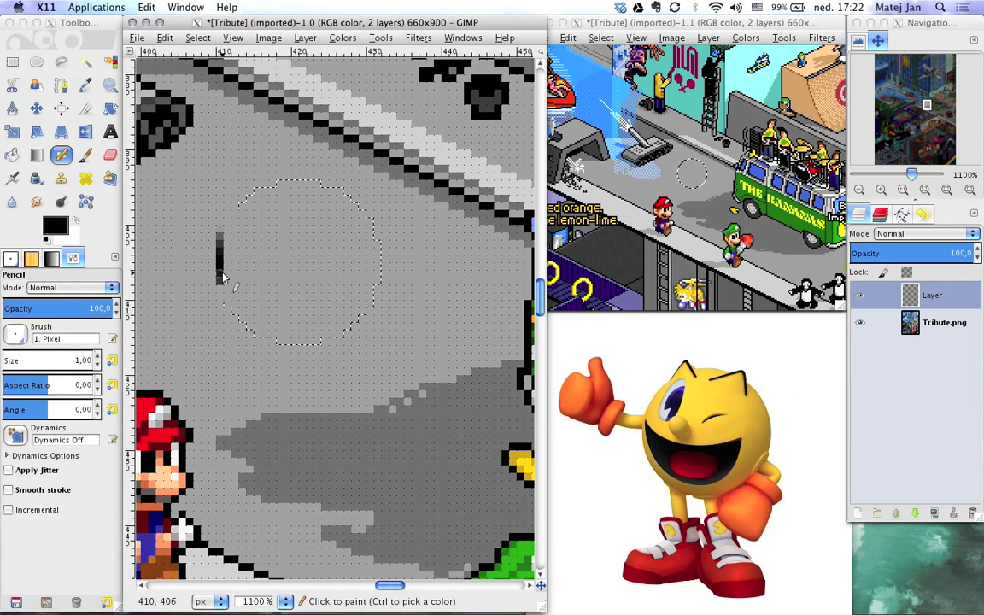
{"action": "mouse_move", "coordinate": [222, 203]}
{"action": "left_mouse_down"}
{"action": "mouse_move", "coordinate": [230, 323]}
{"action": "mouse_move", "coordinate": [272, 214]}
{"action": "mouse_move", "coordinate": [274, 164]}
{"action": "left_mouse_up"}
{"action": "key", "text": "ctrl+z"}
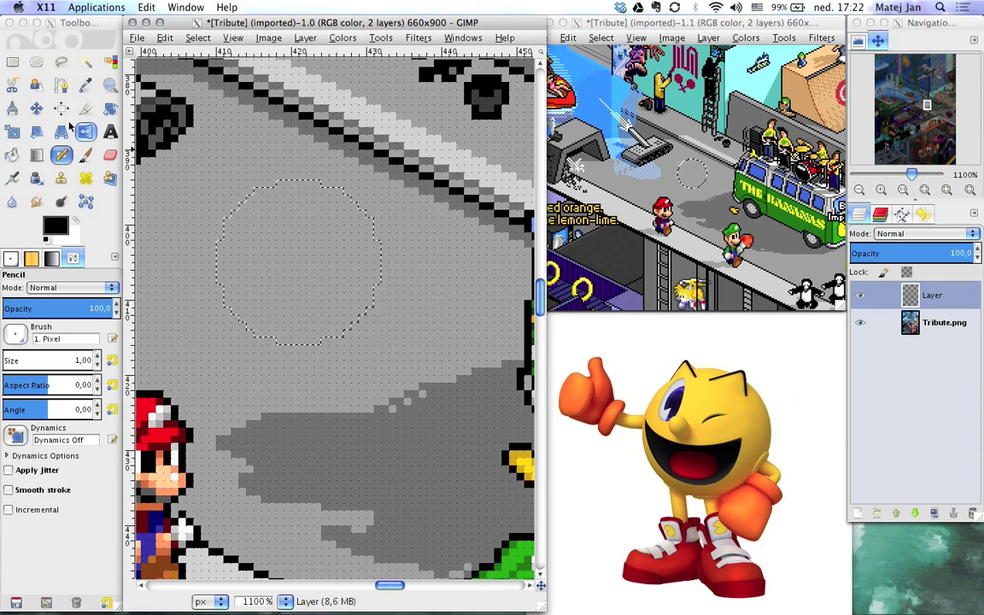
- Turn off antialiasing for Ellipse Select and replace the selection with a 19 × 19 px circle at position 410, 397
{"action": "left_click", "coordinate": [38, 64]}
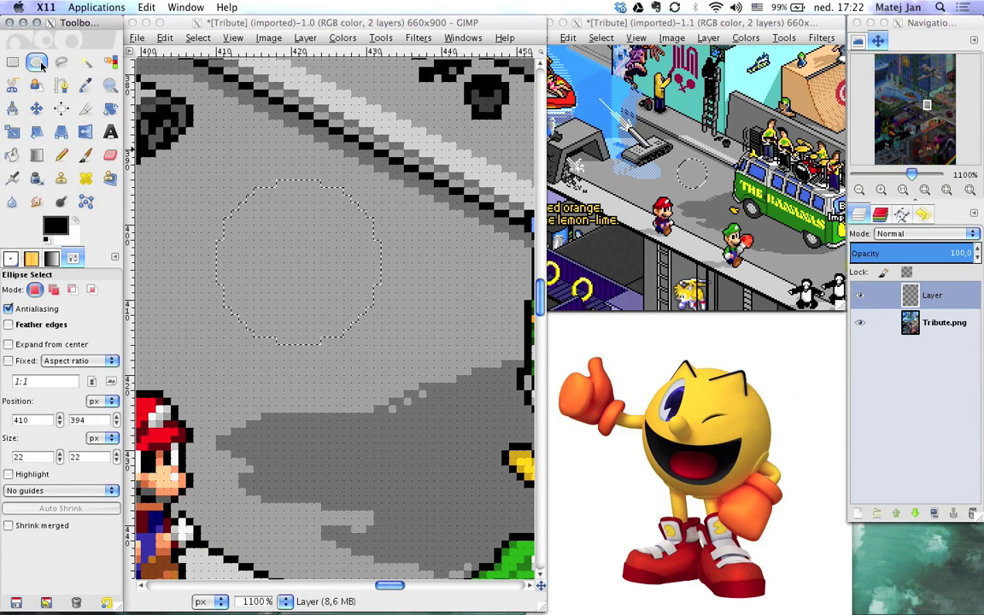
{"action": "left_click", "coordinate": [9, 308]}
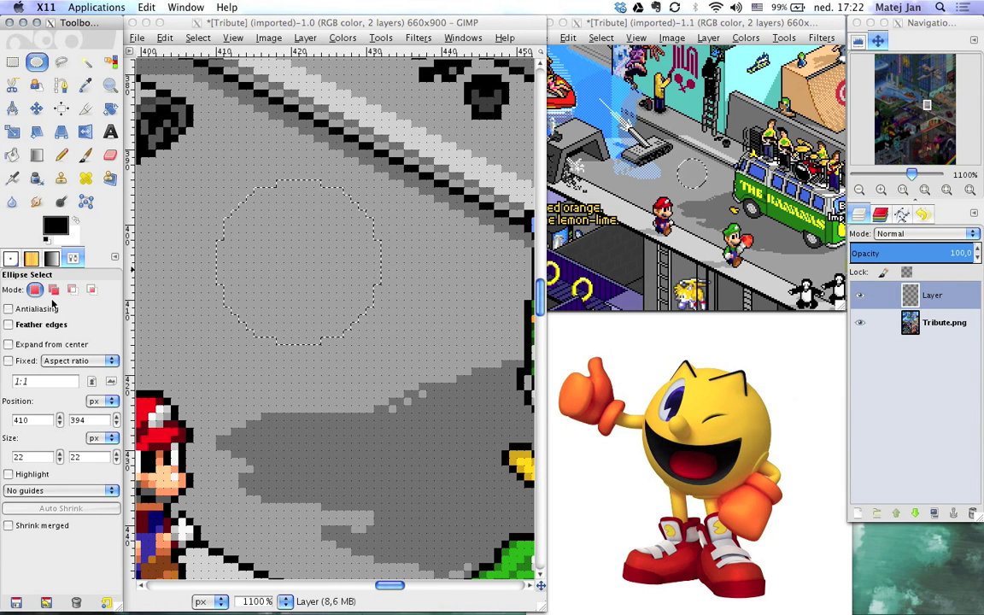
{"action": "left_click", "coordinate": [224, 176]}
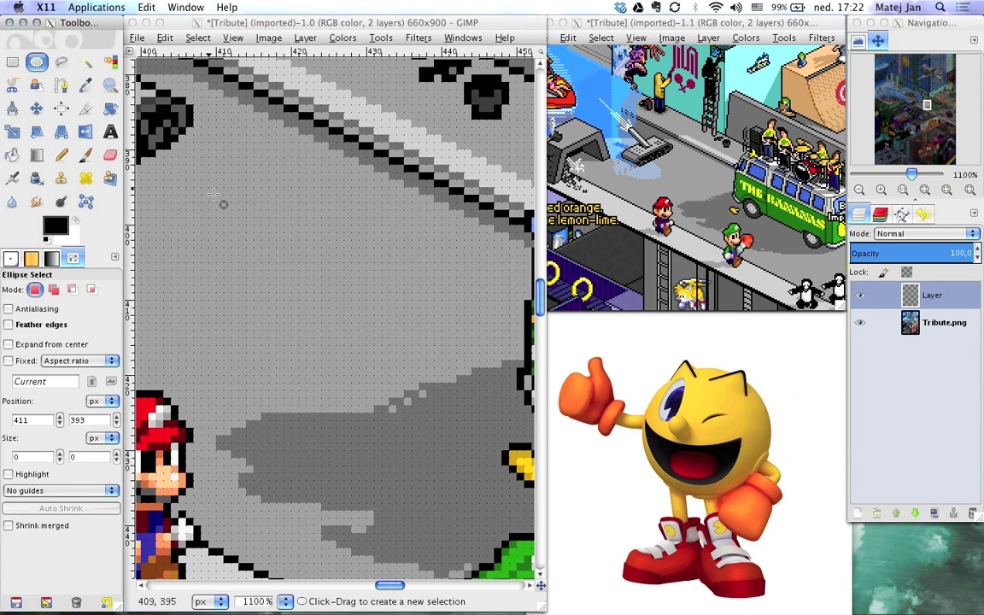
{"action": "left_click_drag", "start_coordinate": [217, 204], "coordinate": [360, 323]}
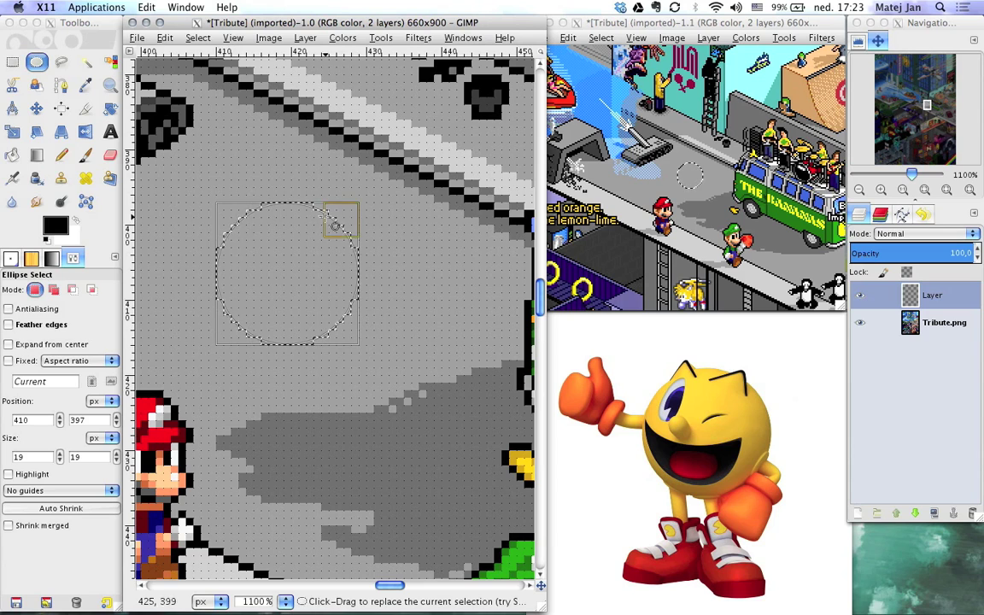
- Trace part of the circular selection's inner edge with the black Pencil and fill the circle with black using Bucket Fill
{"action": "key", "text": "n"}
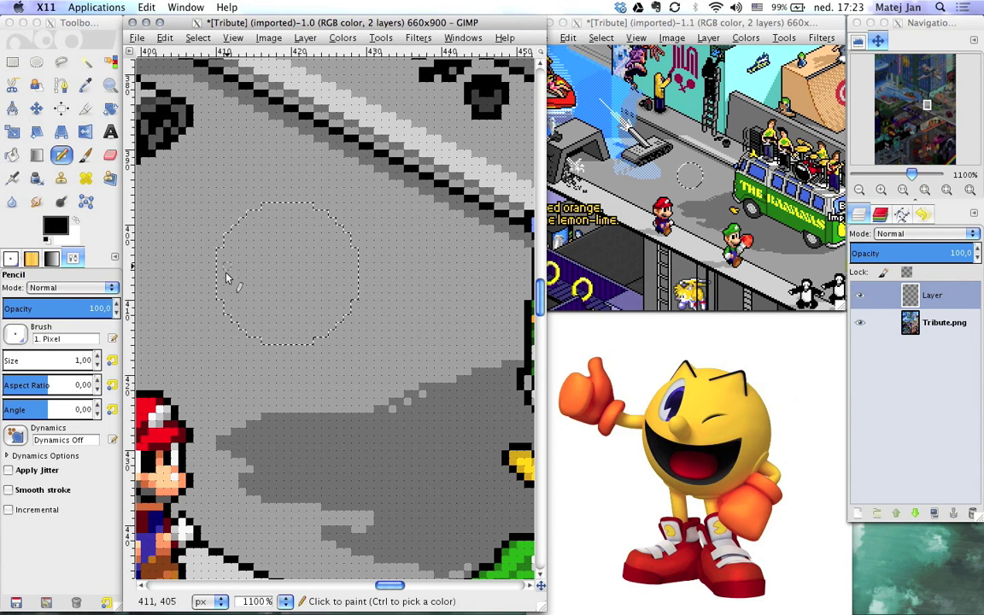
{"action": "left_click_drag", "start_coordinate": [219, 250], "coordinate": [220, 299]}
{"action": "mouse_move", "coordinate": [228, 248]}
{"action": "left_mouse_down"}
{"action": "mouse_move", "coordinate": [266, 205]}
{"action": "mouse_move", "coordinate": [313, 206]}
{"action": "left_mouse_up"}
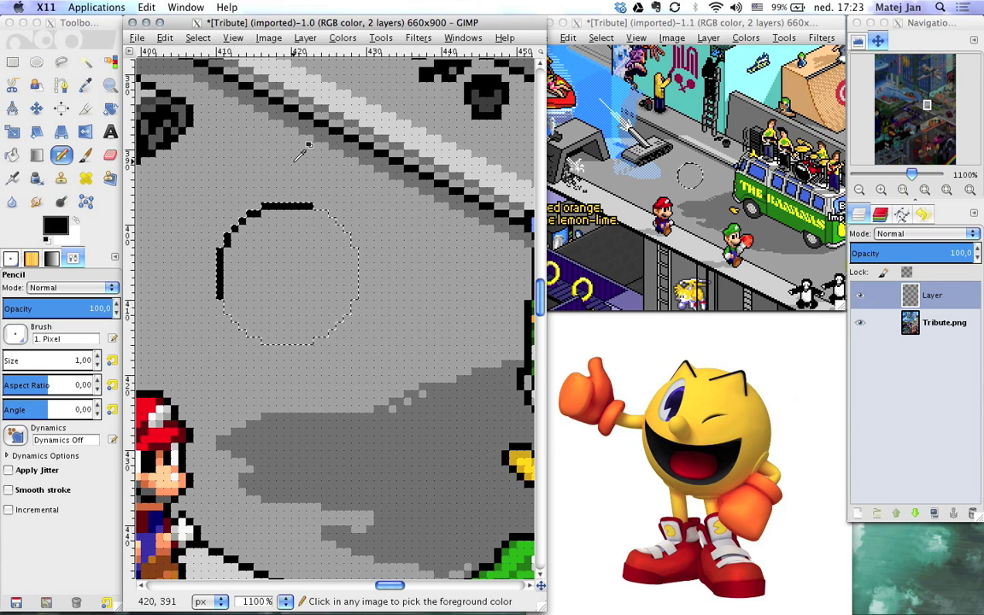
{"action": "key", "text": "shift+b"}
{"action": "left_click", "coordinate": [319, 274]}
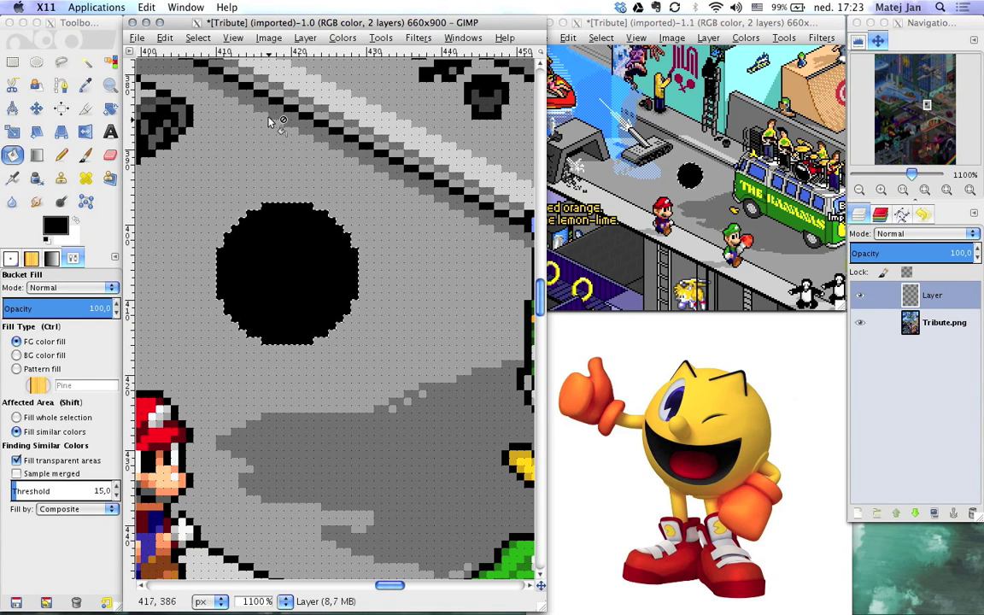
- Select a 17 × 17 px circle at position 411, 398 inside the black disc and delete its contents
{"action": "key", "text": "e"}
{"action": "left_click", "coordinate": [231, 172]}
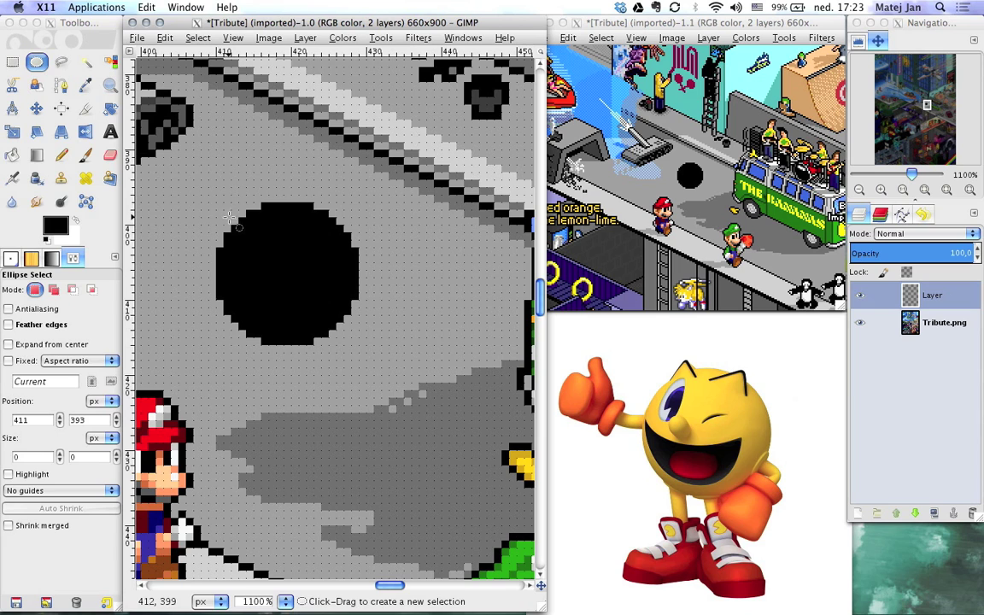
{"action": "left_click_drag", "start_coordinate": [223, 212], "coordinate": [353, 307]}
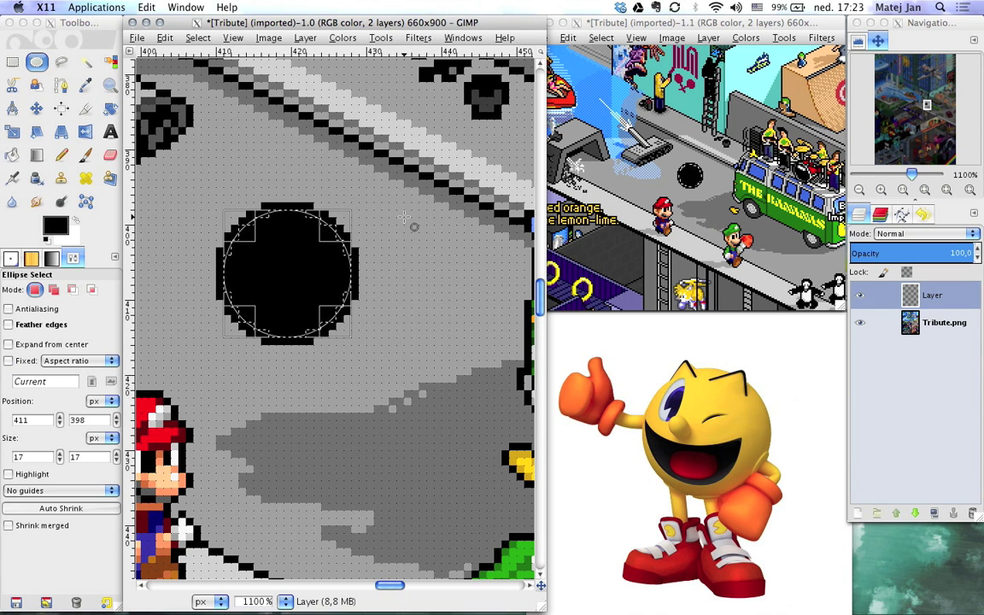
{"action": "key", "text": "Delete"}
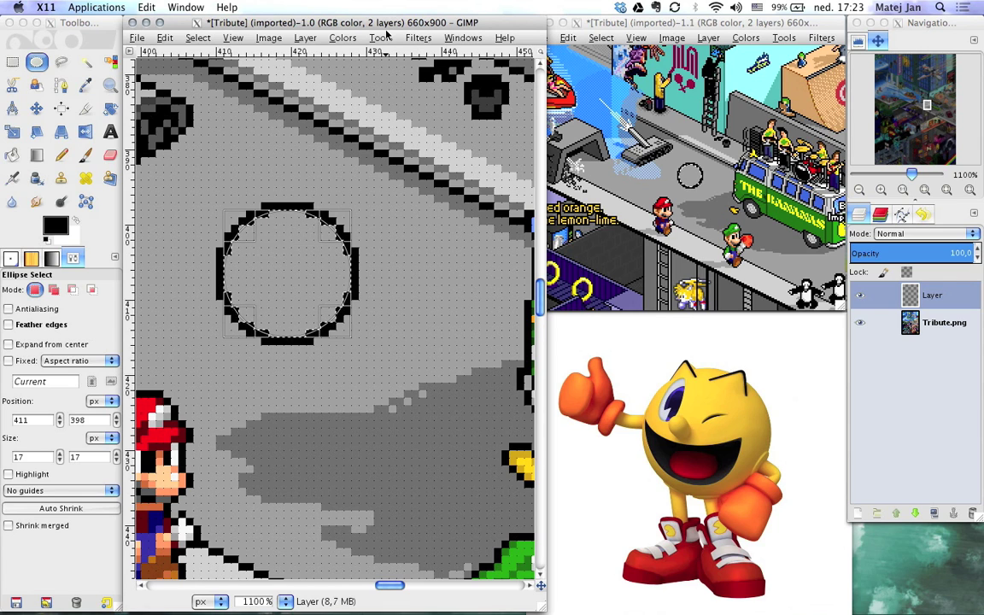
- Clear the circular selection and draw wavy freehand black test lines with the Pencil to the right of the circle
{"action": "left_click", "coordinate": [247, 200]}
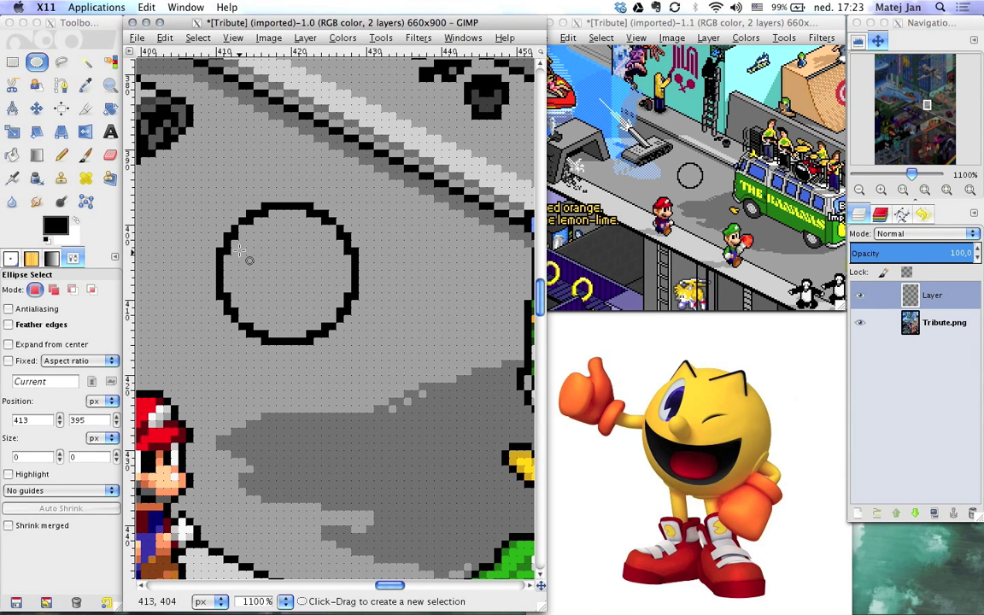
{"action": "key", "text": "n"}
{"action": "mouse_move", "coordinate": [369, 207]}
{"action": "left_mouse_down"}
{"action": "mouse_move", "coordinate": [387, 247]}
{"action": "mouse_move", "coordinate": [442, 290]}
{"action": "mouse_move", "coordinate": [385, 365]}
{"action": "mouse_move", "coordinate": [353, 378]}
{"action": "left_mouse_up"}
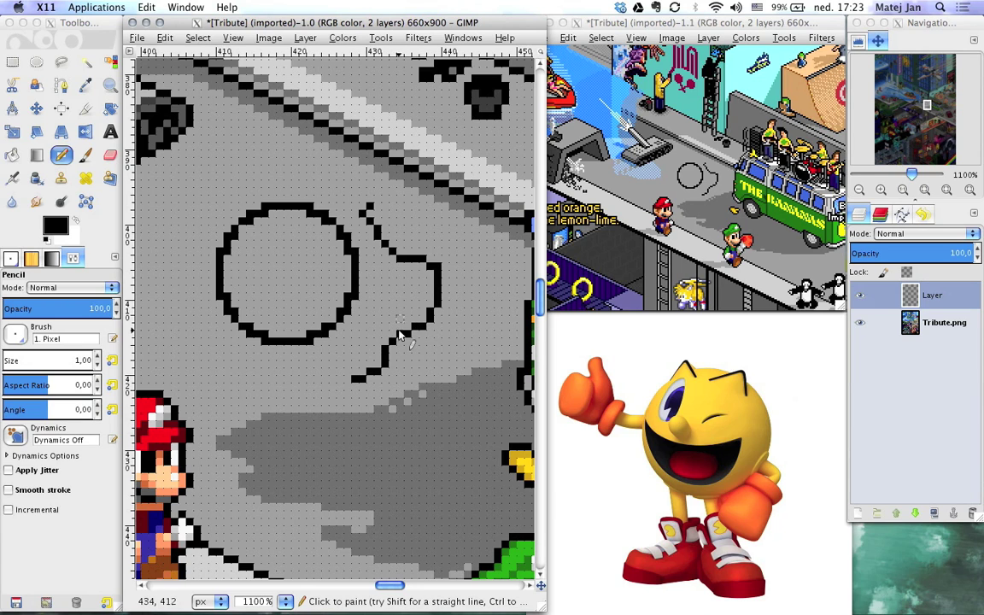
{"action": "mouse_move", "coordinate": [430, 359]}
{"action": "left_mouse_down"}
{"action": "mouse_move", "coordinate": [473, 305]}
{"action": "mouse_move", "coordinate": [482, 246]}
{"action": "left_mouse_up"}
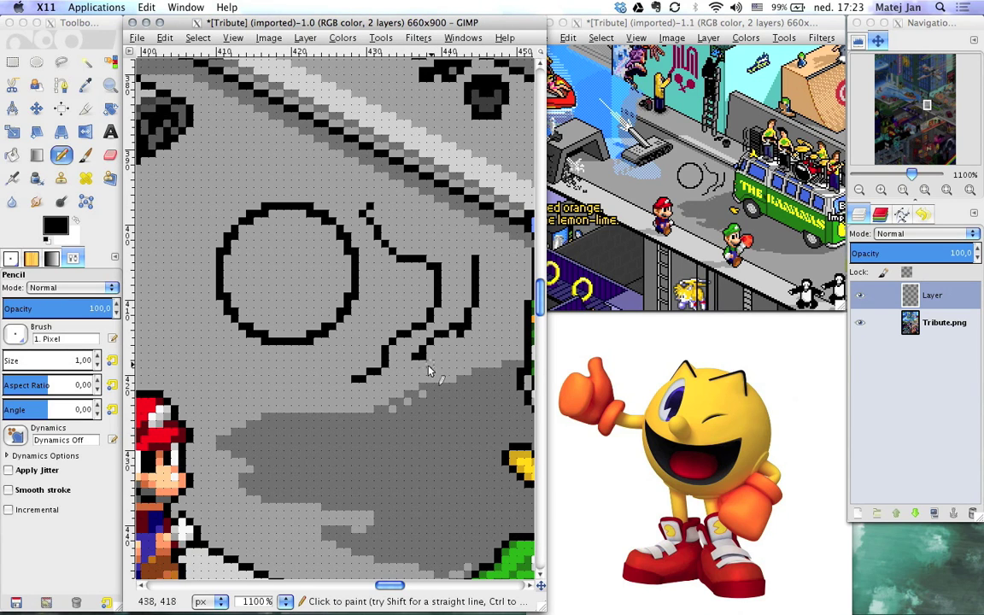
{"action": "left_click_drag", "start_coordinate": [415, 358], "coordinate": [416, 395]}
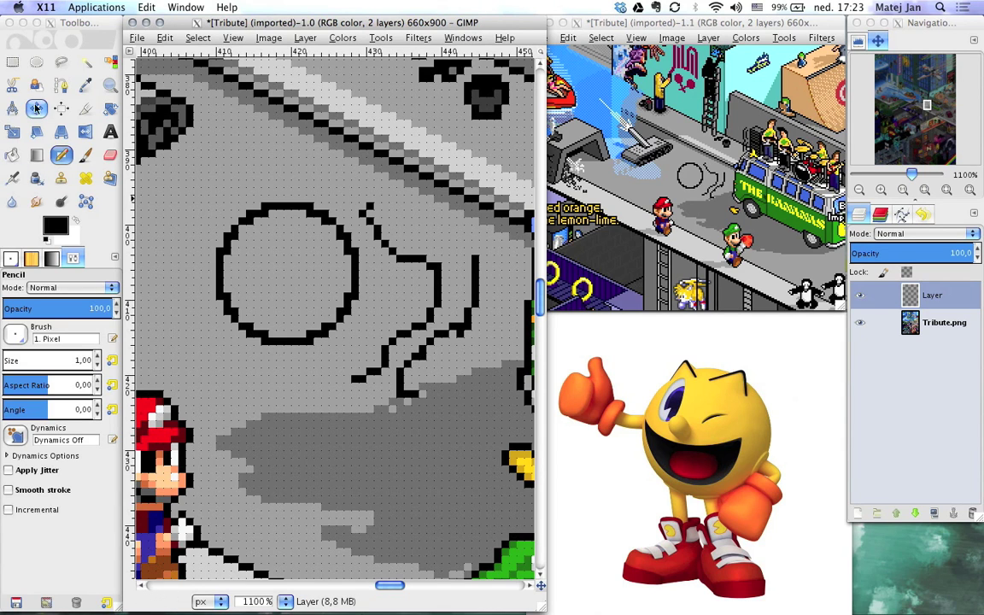
- Clean the doubled corner pixels off the circle outline and erase the test lines using the Eraser with Hard edge enabled
{"action": "left_click", "coordinate": [110, 155]}
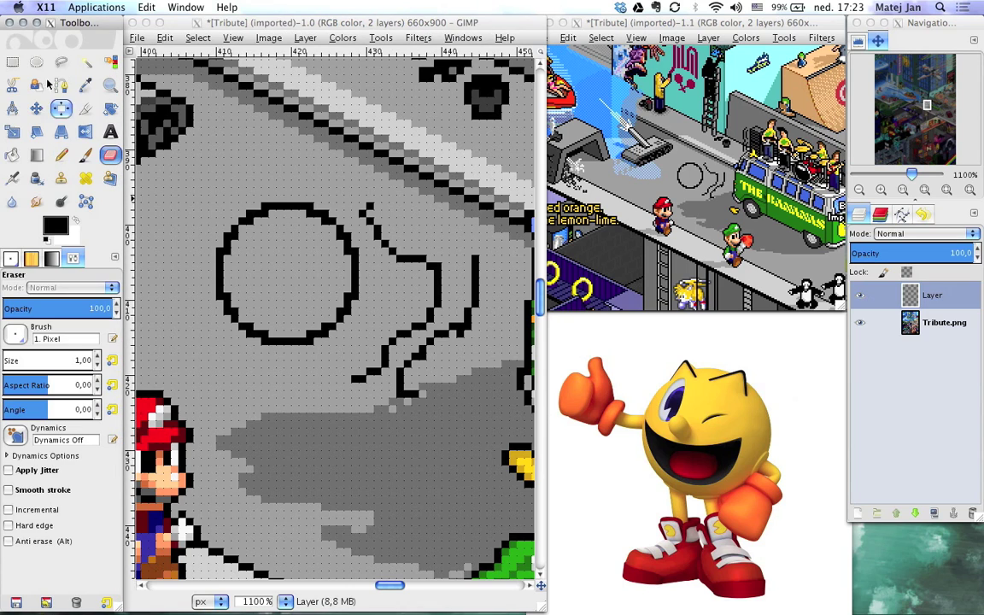
{"action": "left_click", "coordinate": [232, 255]}
{"action": "left_click_drag", "start_coordinate": [235, 232], "coordinate": [253, 209]}
{"action": "key", "text": "ctrl+z"}
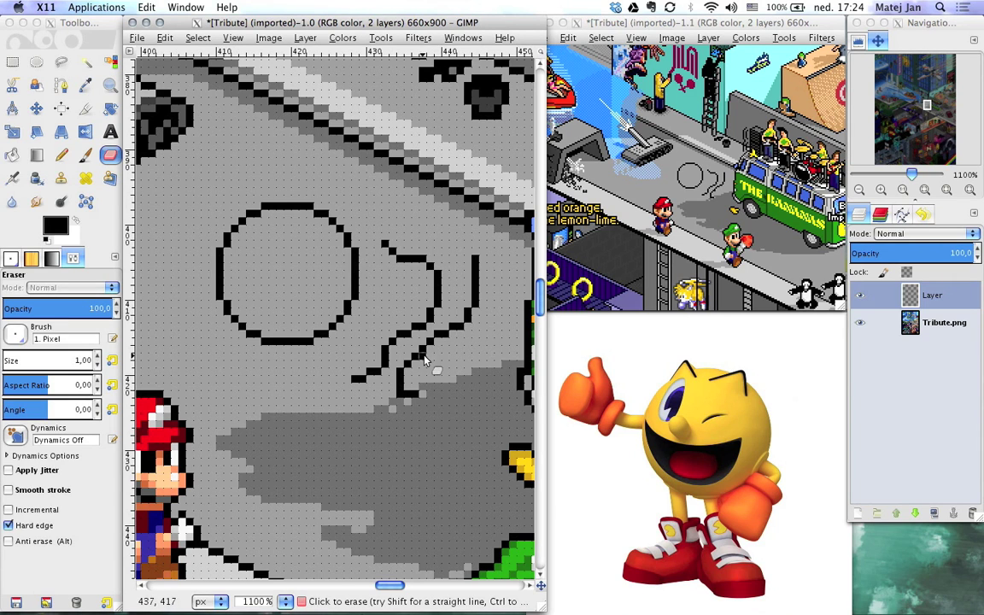
{"action": "left_click_drag", "start_coordinate": [421, 360], "coordinate": [358, 379]}
{"action": "left_click_drag", "start_coordinate": [474, 257], "coordinate": [386, 245]}
- Sketch the first leg strokes below the circle and along its lower-left edge with the black Pencil
{"action": "left_click", "coordinate": [61, 155]}
{"action": "left_click_drag", "start_coordinate": [287, 346], "coordinate": [268, 371]}
{"action": "mouse_move", "coordinate": [238, 328]}
{"action": "left_mouse_down"}
{"action": "mouse_move", "coordinate": [224, 369]}
{"action": "mouse_move", "coordinate": [225, 325]}
{"action": "mouse_move", "coordinate": [213, 331]}
{"action": "left_mouse_up"}
- Lasso part of the leg sketch with Free Select, float it, move it toward the right foot's place, and anchor it
{"action": "left_click", "coordinate": [61, 61]}
{"action": "key", "text": "ctrl+shift+l"}
{"action": "key", "text": "m"}
{"action": "mouse_move", "coordinate": [250, 362]}
{"action": "left_mouse_down"}
{"action": "mouse_move", "coordinate": [287, 362]}
{"action": "mouse_move", "coordinate": [332, 385]}
{"action": "left_mouse_up"}
{"action": "key", "text": "ctrl+h"}
- Shape the two shoes below the body by alternating between Eraser corrections and black Pencil strokes
{"action": "key", "text": "shift+e"}
{"action": "key", "text": "n"}
{"action": "key", "text": "shift+e"}
{"action": "key", "text": "n"}
{"action": "mouse_move", "coordinate": [231, 382]}
{"action": "left_mouse_down"}
{"action": "mouse_move", "coordinate": [264, 369]}
{"action": "mouse_move", "coordinate": [335, 382]}
{"action": "left_mouse_up"}
{"action": "key", "text": "shift+e"}
{"action": "key", "text": "n"}
{"action": "left_click_drag", "start_coordinate": [271, 369], "coordinate": [281, 373]}
{"action": "left_click_drag", "start_coordinate": [221, 385], "coordinate": [220, 373]}
- Draw the raised hand, open eye, winking eye, brows and lowered hand of the character in black with the Pencil
{"action": "scroll", "coordinate": [197, 230], "scroll_direction": "left", "scroll_amount": 1}
{"action": "mouse_move", "coordinate": [280, 257]}
{"action": "left_mouse_down"}
{"action": "mouse_move", "coordinate": [278, 270]}
{"action": "mouse_move", "coordinate": [256, 223]}
{"action": "left_mouse_up"}
{"action": "left_click_drag", "start_coordinate": [241, 264], "coordinate": [261, 249]}
{"action": "left_click_drag", "start_coordinate": [319, 241], "coordinate": [325, 256]}
{"action": "left_click_drag", "start_coordinate": [362, 273], "coordinate": [376, 266]}
{"action": "mouse_move", "coordinate": [339, 200]}
{"action": "left_mouse_down"}
{"action": "mouse_move", "coordinate": [354, 220]}
{"action": "mouse_move", "coordinate": [391, 236]}
{"action": "left_mouse_up"}
{"action": "left_click_drag", "start_coordinate": [420, 303], "coordinate": [423, 349]}
- Refine the outline at the top of the character's head with the Eraser and the Pencil
{"action": "key", "text": "shift+e"}
{"action": "left_click", "coordinate": [339, 207]}
{"action": "key", "text": "n"}
{"action": "key", "text": "shift+e"}
{"action": "key", "text": "n"}
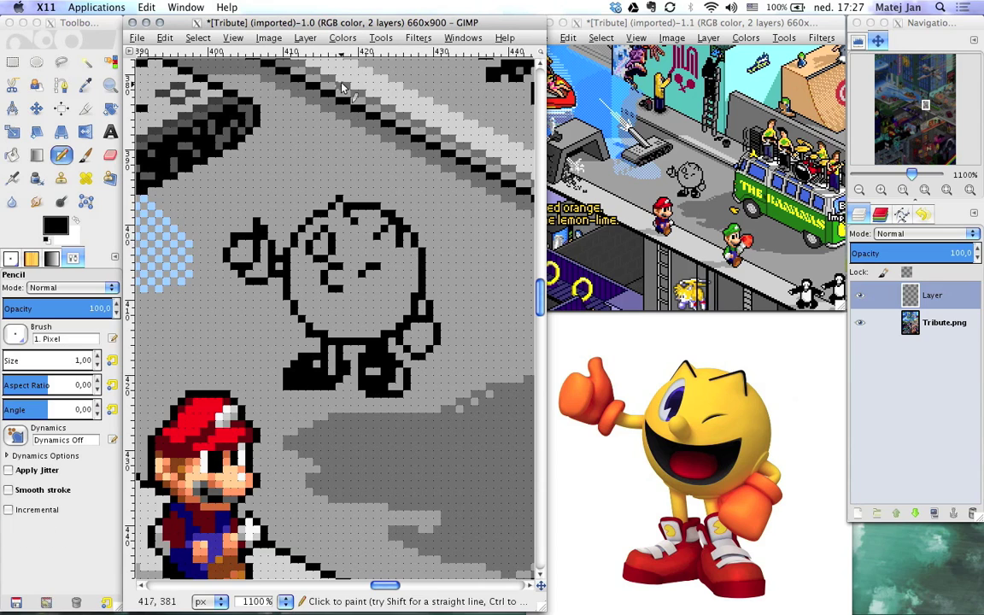
- Rework the raised thumbs-up hand by erasing stray pixels and redrawing its outline in black
{"action": "key", "text": "shift+e"}
{"action": "left_click", "coordinate": [260, 240]}
{"action": "key", "text": "n"}
{"action": "left_click_drag", "start_coordinate": [229, 267], "coordinate": [256, 275]}
- Erase the black filling of the shoes and redraw both shoes as one-pixel outlines
{"action": "key", "text": "shift+e"}
{"action": "left_click_drag", "start_coordinate": [290, 388], "coordinate": [301, 367]}
{"action": "key", "text": "n"}
{"action": "mouse_move", "coordinate": [301, 382]}
{"action": "left_mouse_down"}
{"action": "mouse_move", "coordinate": [315, 366]}
{"action": "mouse_move", "coordinate": [384, 382]}
{"action": "mouse_move", "coordinate": [375, 392]}
{"action": "left_mouse_up"}
{"action": "key", "text": "shift+e"}
{"action": "key", "text": "n"}
{"action": "key", "text": "shift+e"}
{"action": "key", "text": "n"}
- Draw the wide smiling mouth across the lower face with the Pencil and undo the last stray stroke
{"action": "mouse_move", "coordinate": [294, 278]}
{"action": "left_mouse_down"}
{"action": "mouse_move", "coordinate": [423, 298]}
{"action": "mouse_move", "coordinate": [321, 306]}
{"action": "mouse_move", "coordinate": [402, 298]}
{"action": "mouse_move", "coordinate": [383, 330]}
{"action": "left_mouse_up"}
{"action": "key", "text": "ctrl+z"}
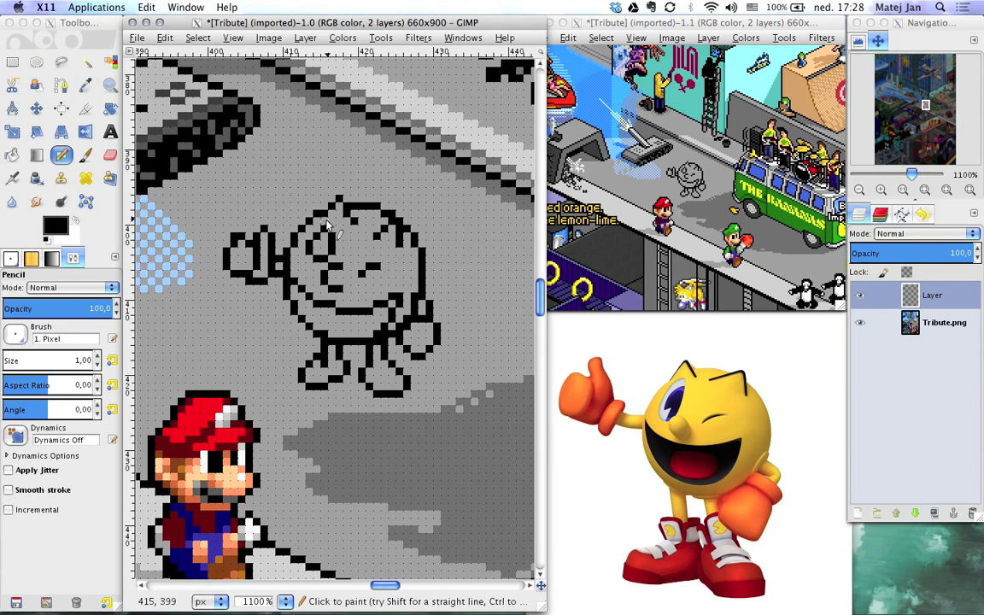
{"action": "key", "text": "shift+e"}
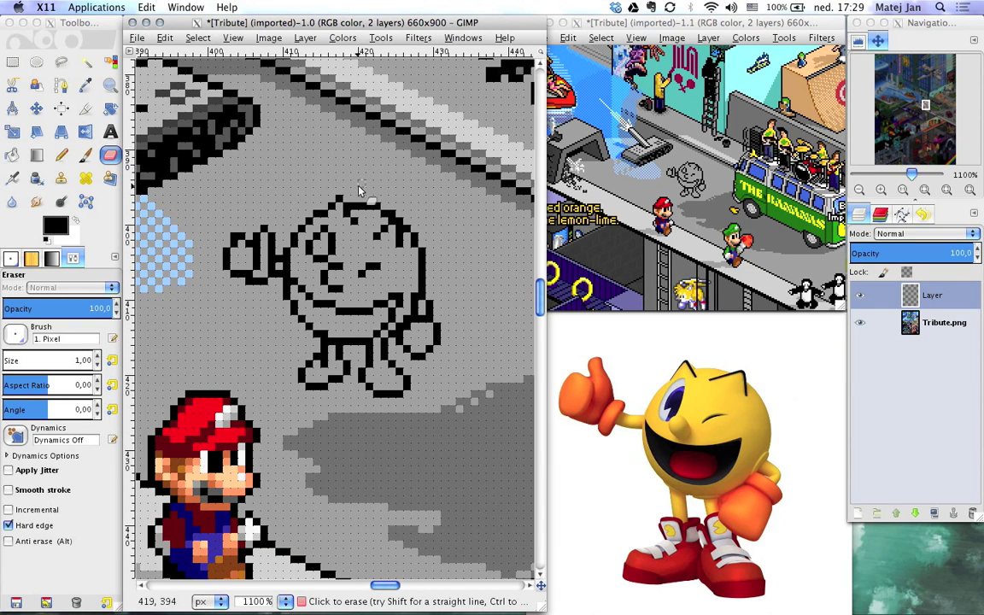
- Set the Move tool to move the active layer and shift the character slightly up and to the right
{"action": "key", "text": "m"}
{"action": "mouse_move", "coordinate": [380, 309]}
{"action": "left_mouse_down"}
{"action": "mouse_move", "coordinate": [387, 301]}
{"action": "mouse_move", "coordinate": [378, 298]}
{"action": "left_mouse_up"}
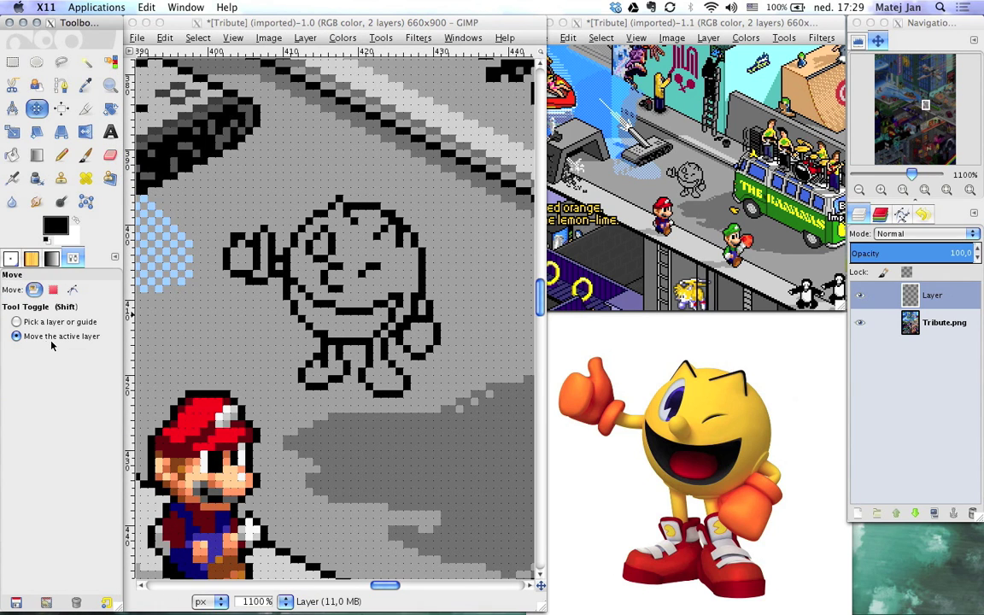
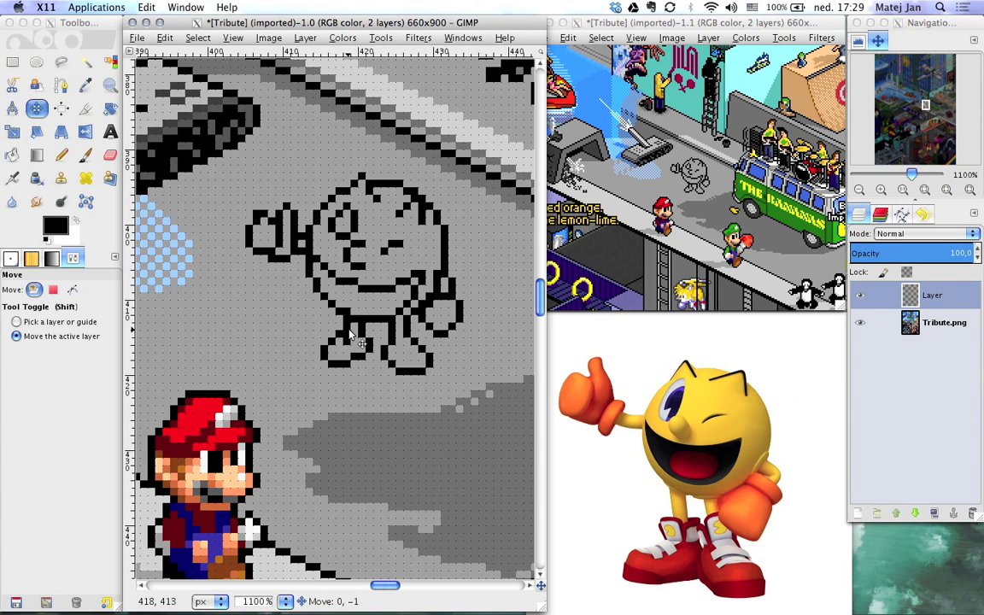
{"action": "left_click", "coordinate": [58, 224]}
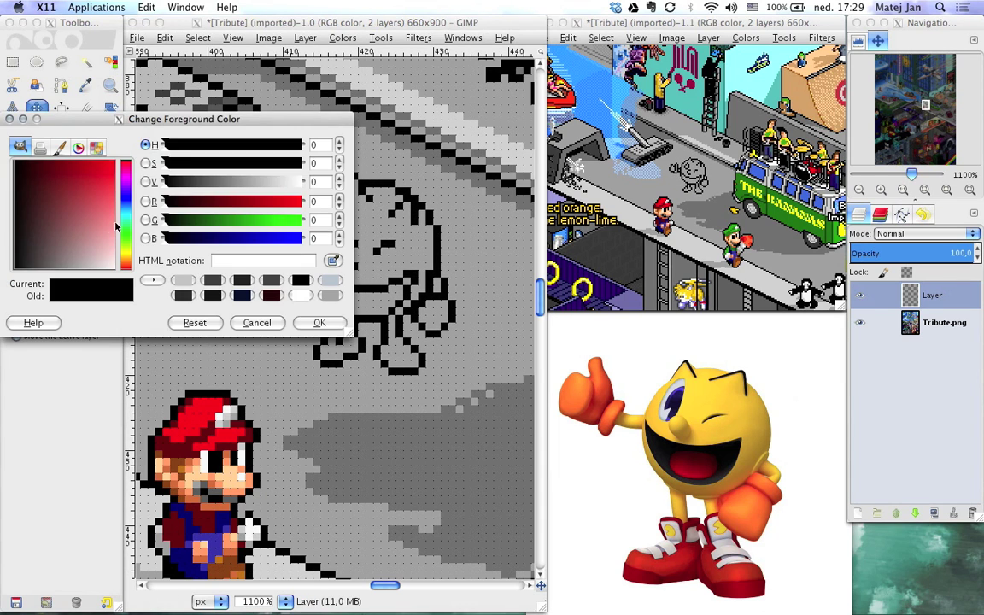
{"action": "left_click", "coordinate": [116, 225]}
{"action": "left_click", "coordinate": [257, 323]}
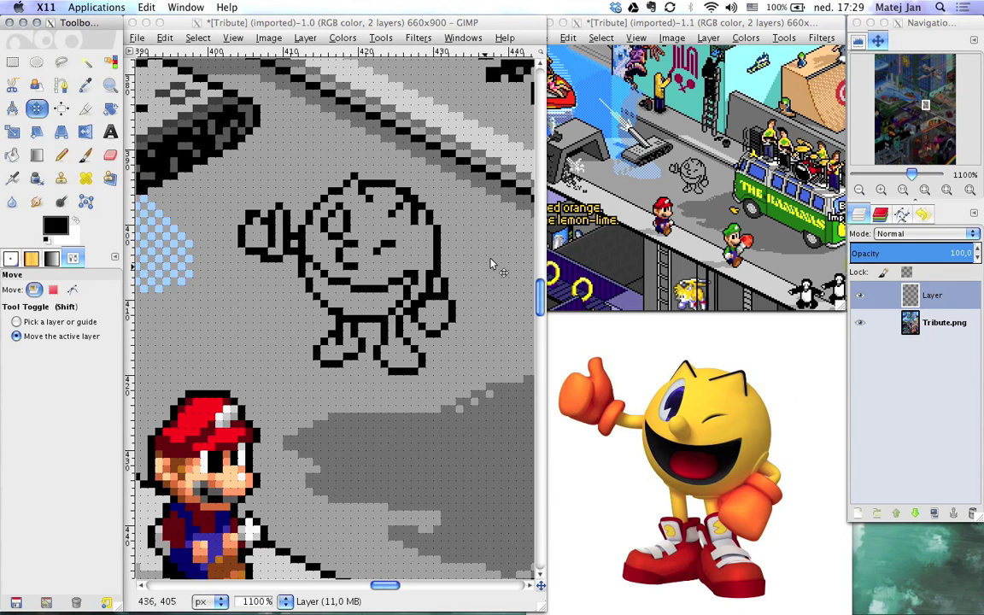
- Extend the Navigation and Layers dock downward and add a Colors dialog docked in its own section below Layers
{"action": "left_click_drag", "start_coordinate": [976, 517], "coordinate": [976, 611]}
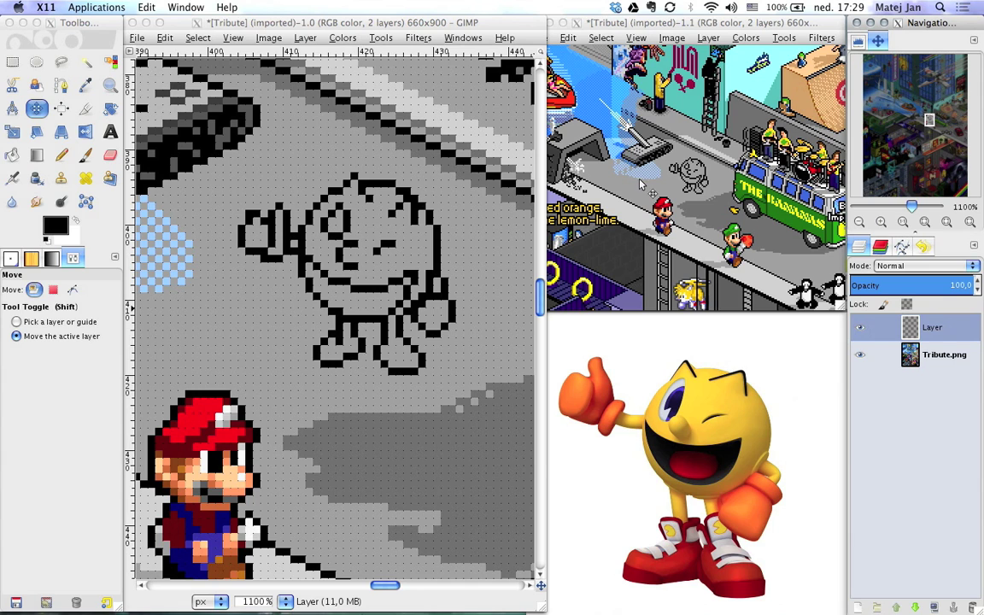
{"action": "left_click_drag", "start_coordinate": [906, 233], "coordinate": [910, 149]}
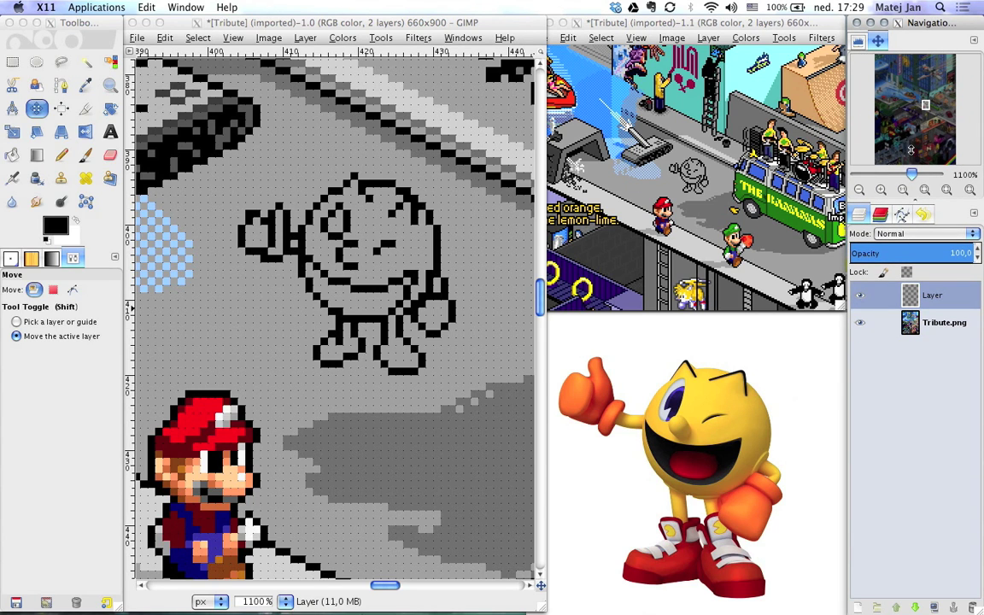
{"action": "left_click", "coordinate": [972, 214]}
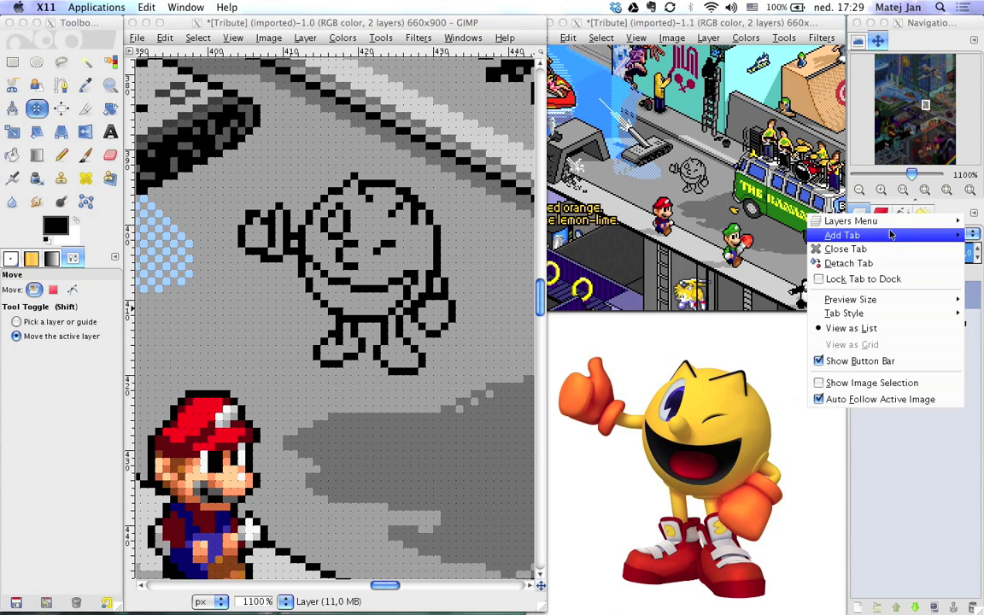
{"action": "mouse_move", "coordinate": [885, 238]}
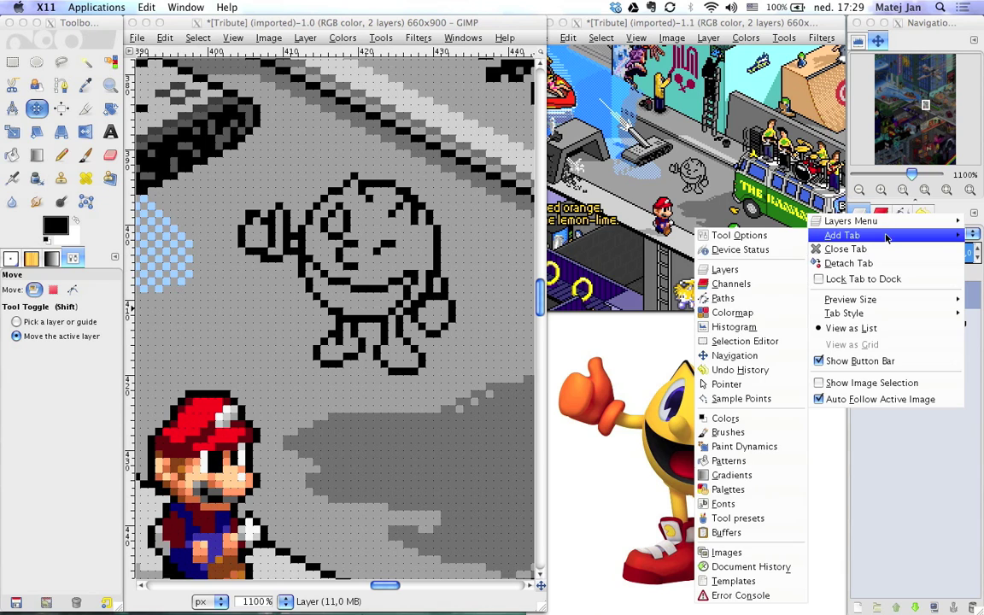
{"action": "left_click", "coordinate": [741, 419]}
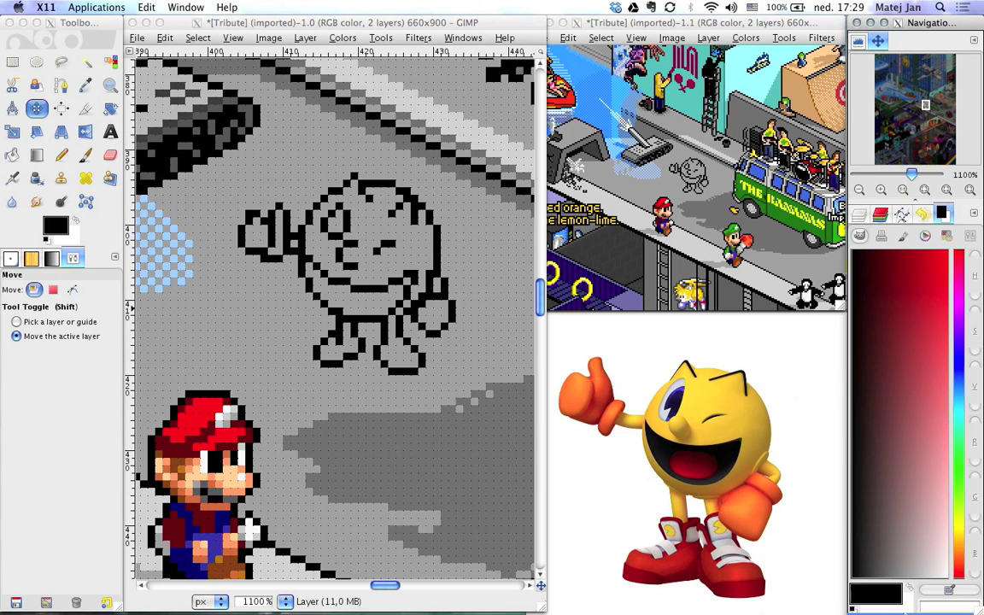
{"action": "left_click_drag", "start_coordinate": [942, 213], "coordinate": [911, 610]}
{"action": "left_click", "coordinate": [858, 213]}
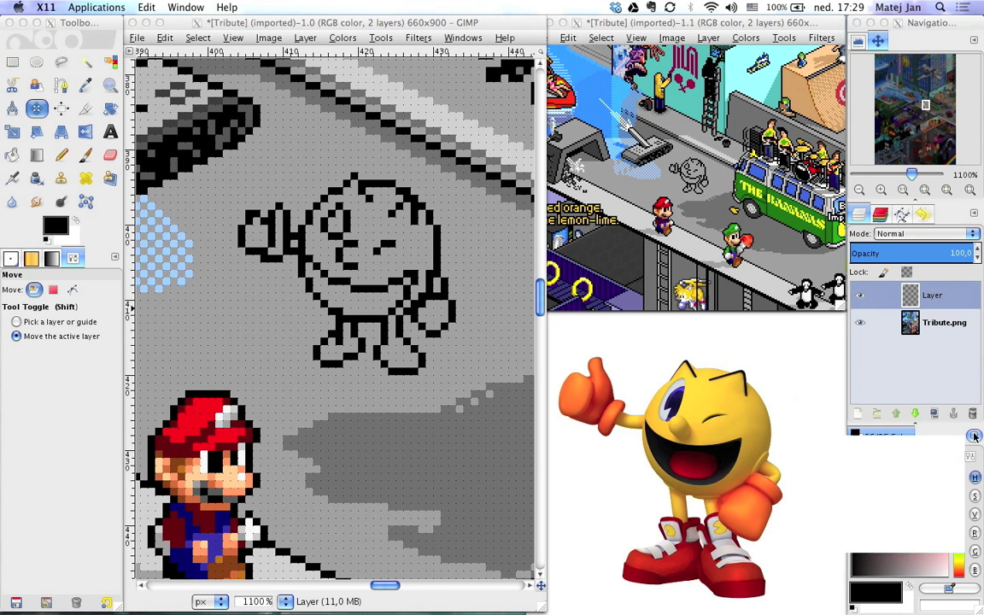
- Add a Palettes dialog to the dock beside the FG/BG color dialog
{"action": "right_click", "coordinate": [884, 436]}
{"action": "mouse_move", "coordinate": [845, 442]}
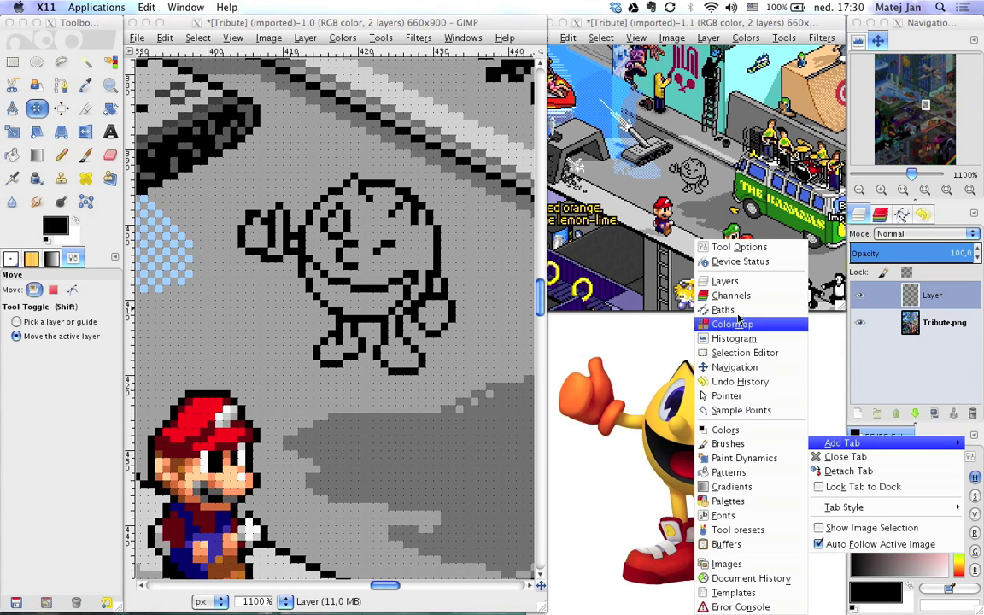
{"action": "left_click", "coordinate": [728, 501]}
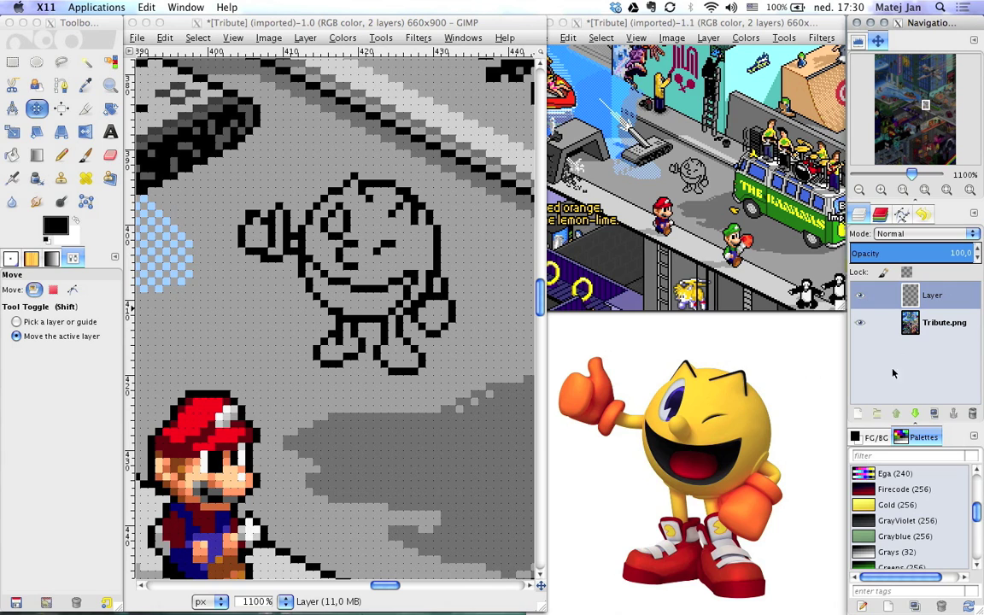
- Activate the Visibone 2 palette, show its swatches in the FG/BG color dialog, and pick the green 99ff33
{"action": "left_click_drag", "start_coordinate": [975, 509], "coordinate": [978, 553]}
{"action": "left_click", "coordinate": [946, 475]}
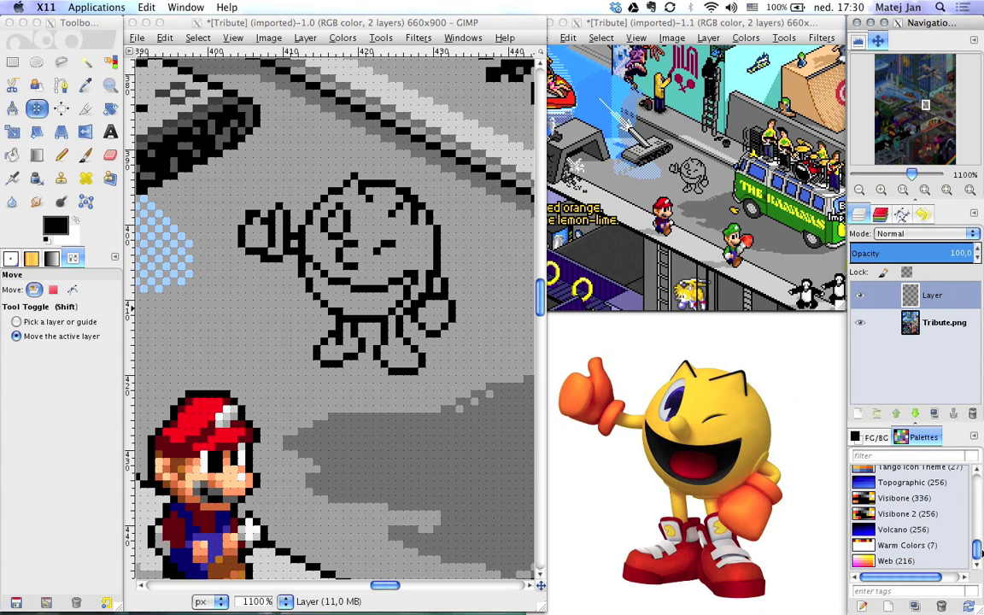
{"action": "left_click", "coordinate": [930, 514]}
{"action": "left_click", "coordinate": [871, 438]}
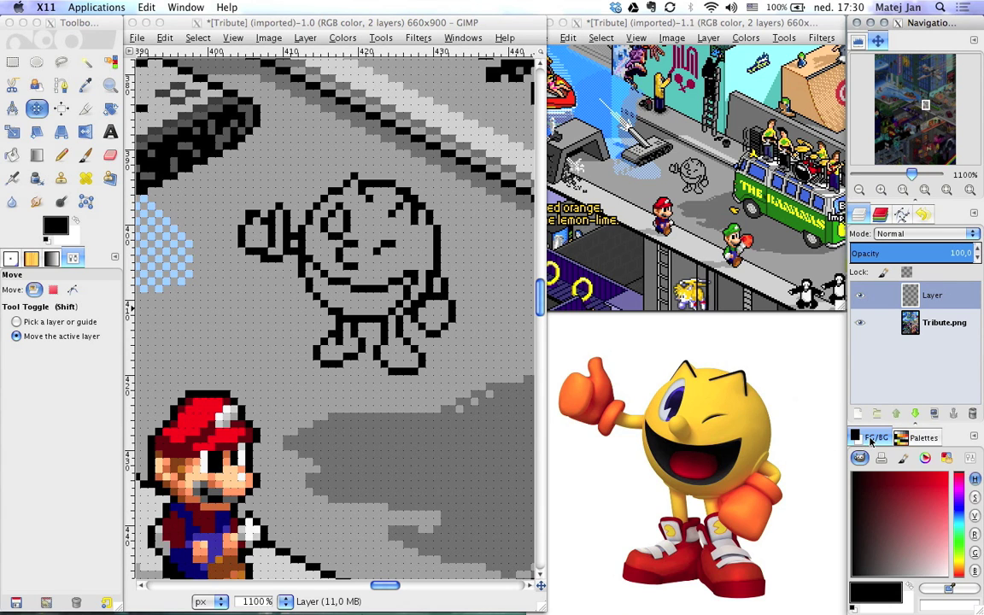
{"action": "left_click", "coordinate": [946, 458]}
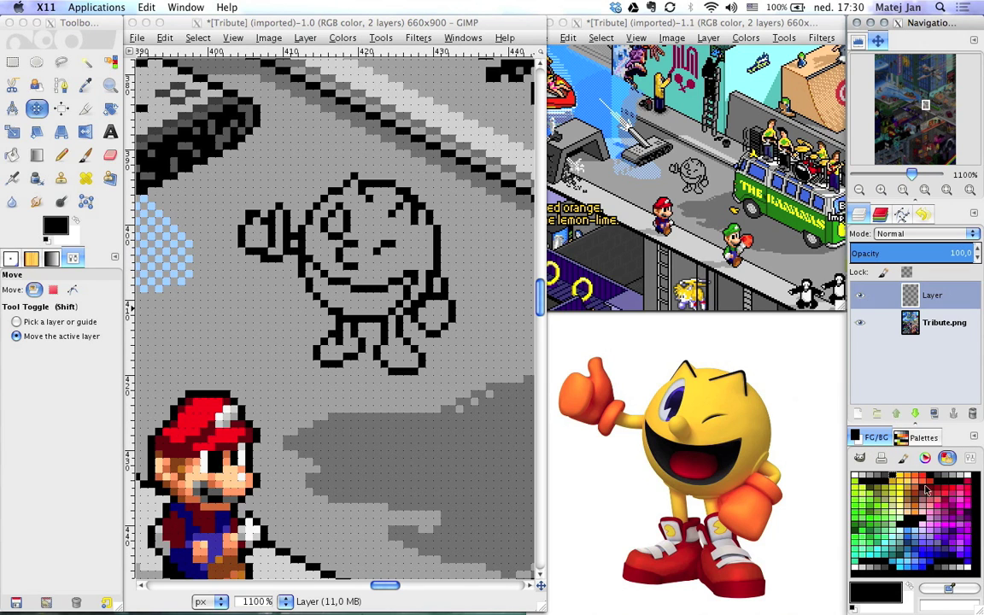
{"action": "left_click", "coordinate": [862, 483]}
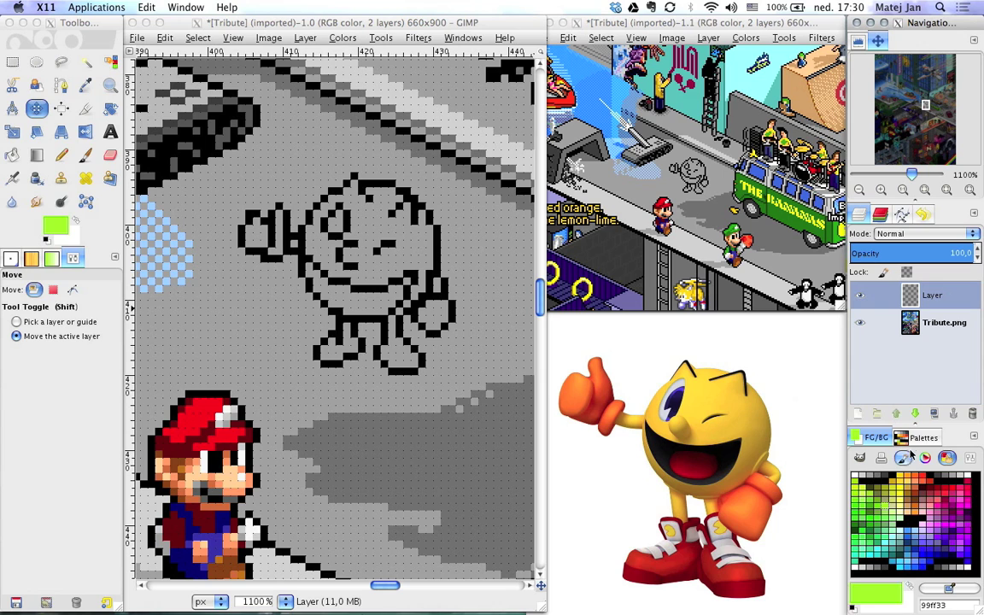
- Try the ZX Spectrum and NES palettes in the FG/BG color dialog and return to the Visibone 2 palette
{"action": "left_click", "coordinate": [922, 437]}
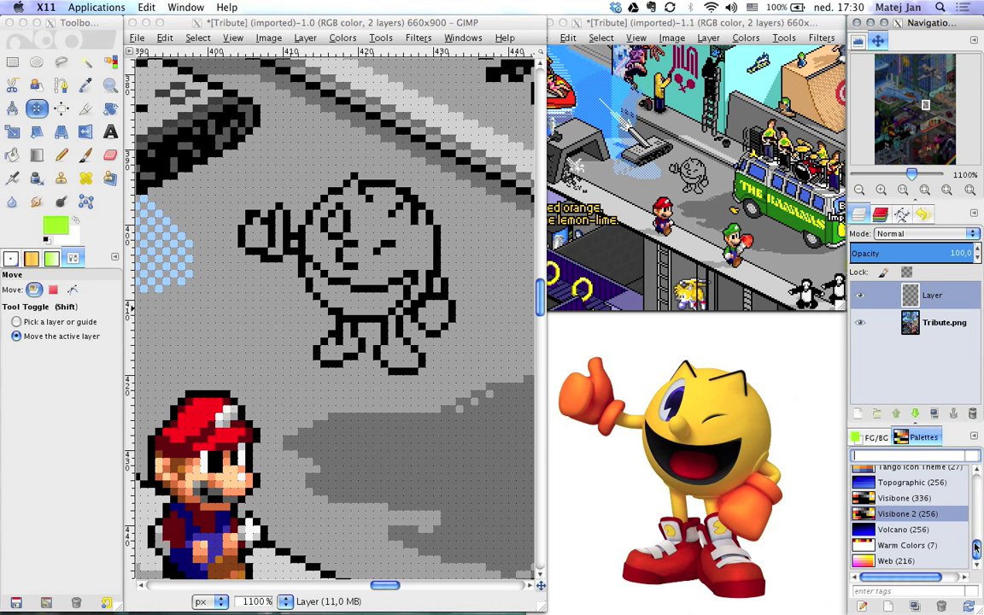
{"action": "left_click_drag", "start_coordinate": [976, 547], "coordinate": [970, 480]}
{"action": "left_click", "coordinate": [924, 488]}
{"action": "left_click", "coordinate": [875, 437]}
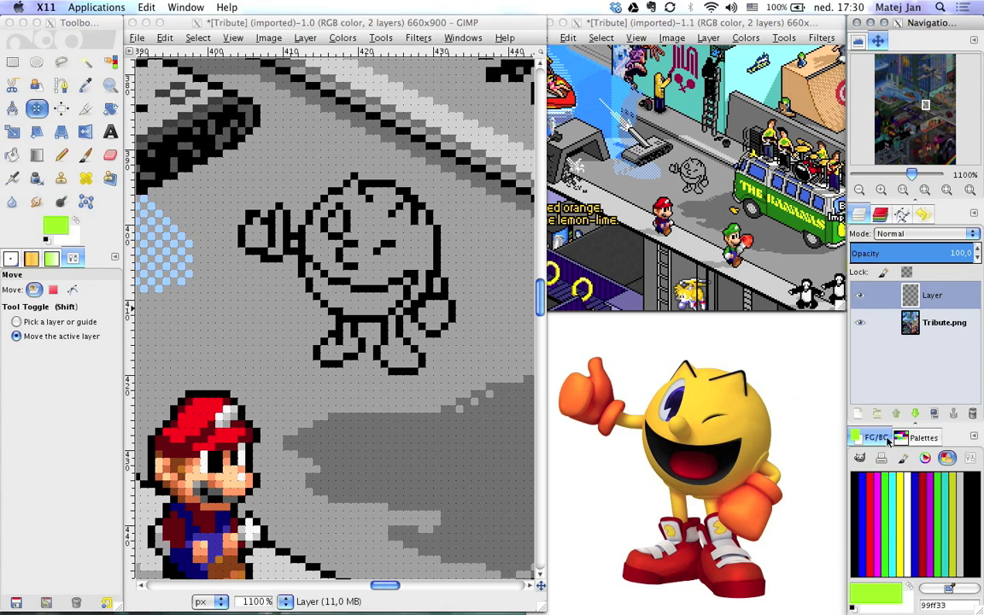
{"action": "left_click", "coordinate": [924, 437]}
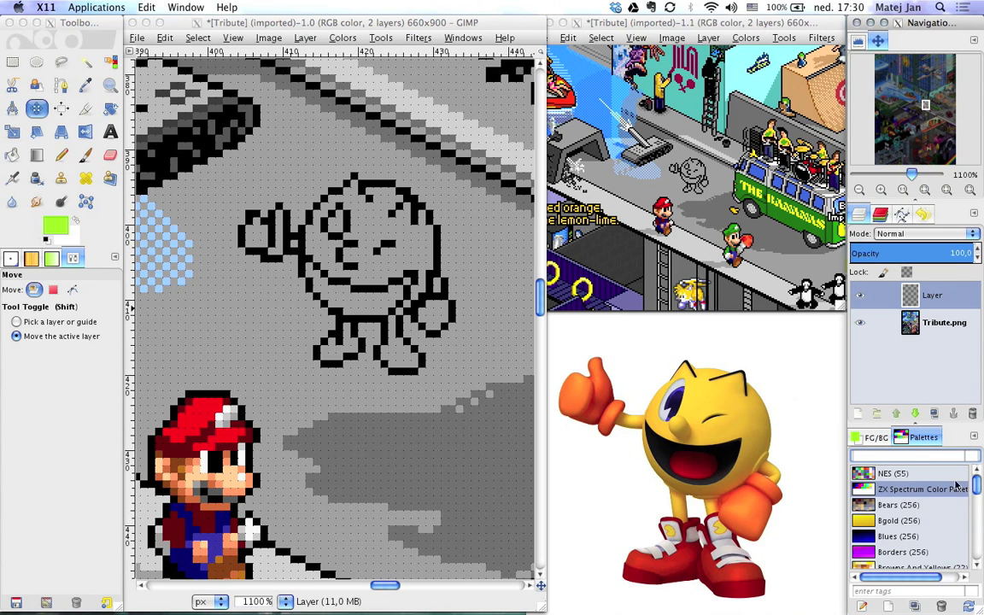
{"action": "left_click", "coordinate": [928, 478]}
{"action": "left_click", "coordinate": [875, 437]}
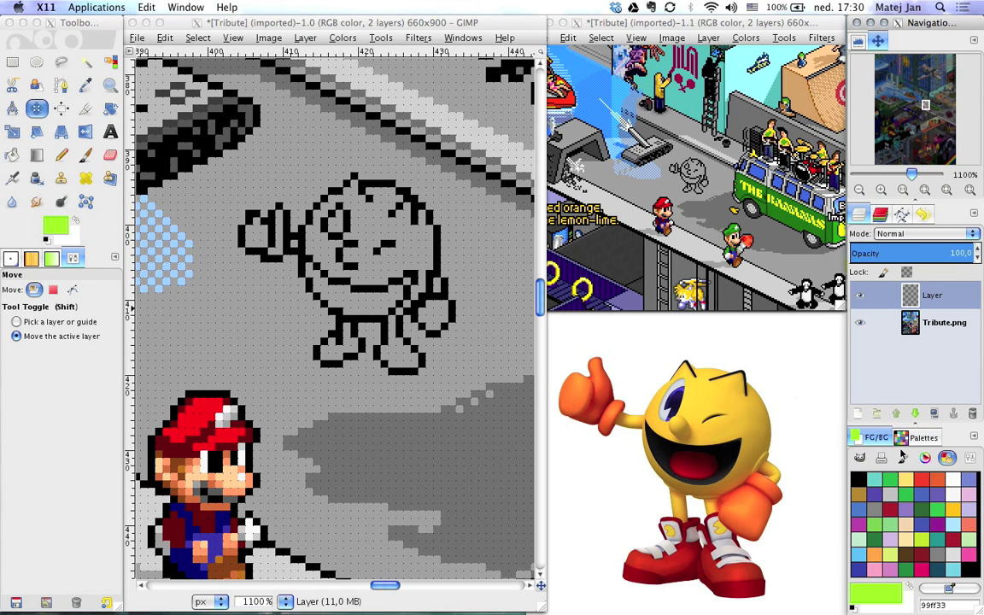
{"action": "left_click", "coordinate": [924, 437]}
{"action": "scroll", "coordinate": [948, 508], "scroll_direction": "down", "scroll_amount": 15}
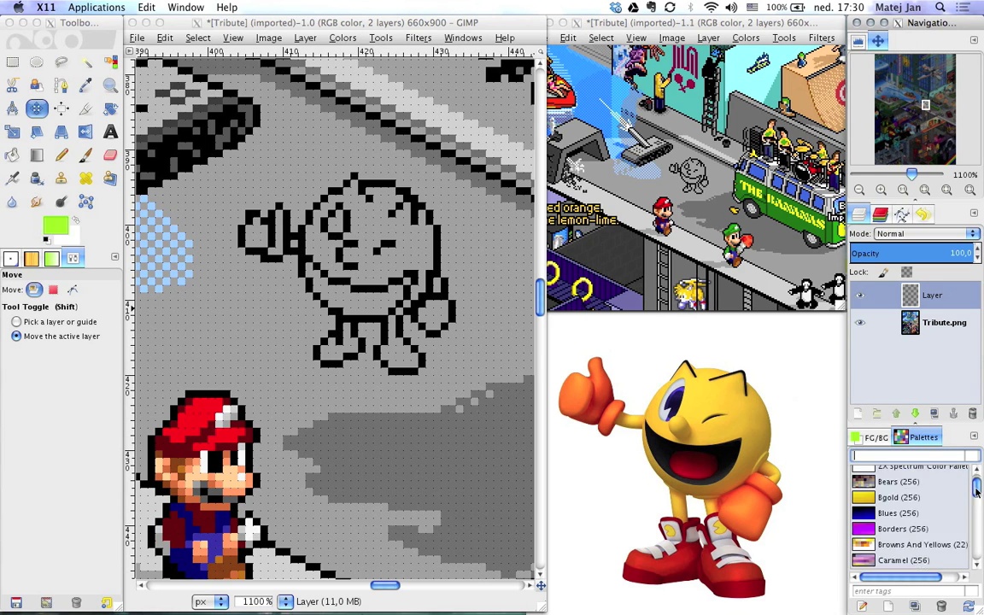
{"action": "left_click", "coordinate": [874, 437]}
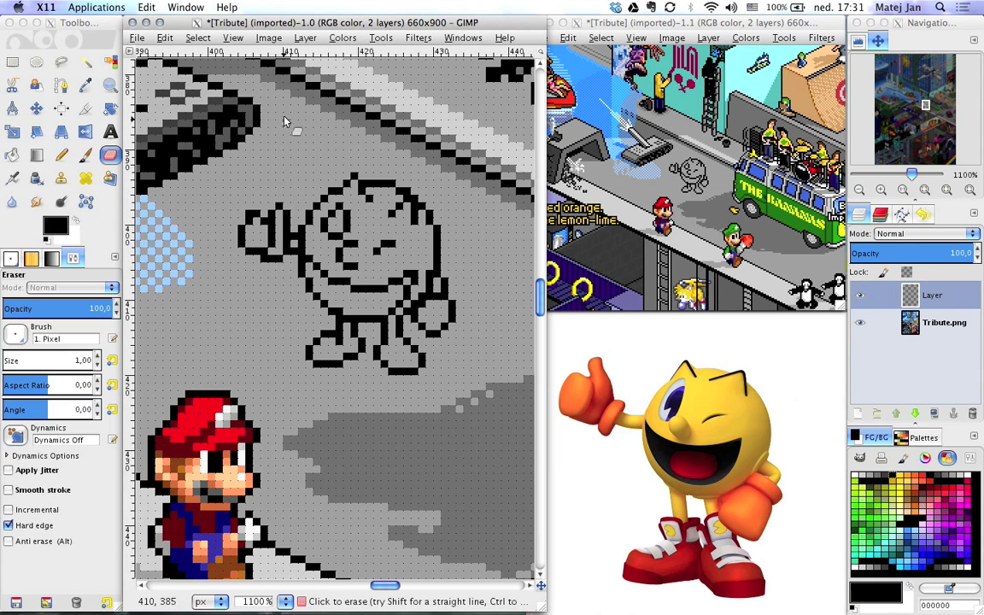
- Set the foreground color to yellow ffcc33 and fill the character's face with it using Bucket Fill
{"action": "left_click", "coordinate": [907, 479]}
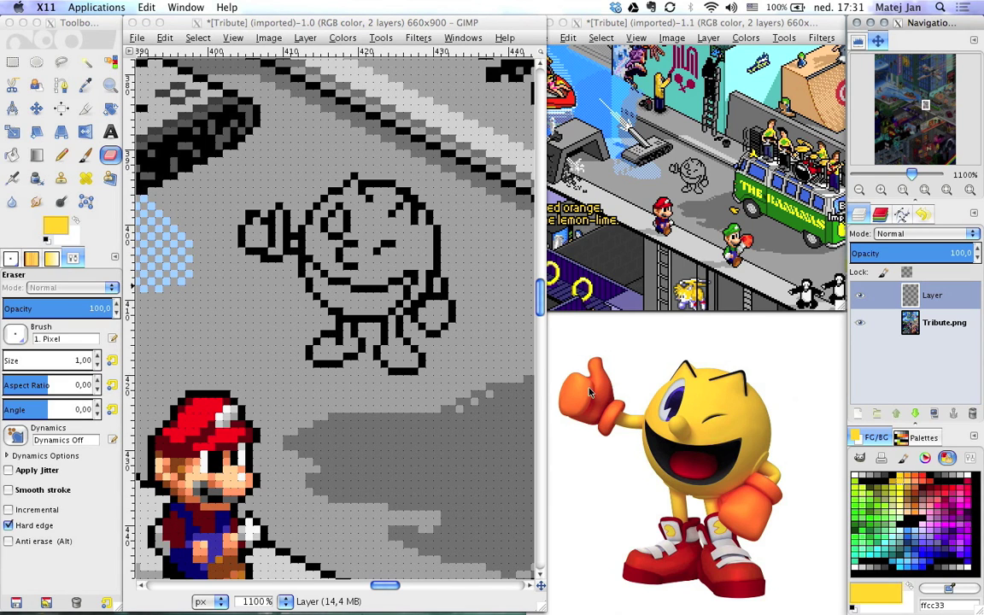
{"action": "left_click", "coordinate": [12, 155]}
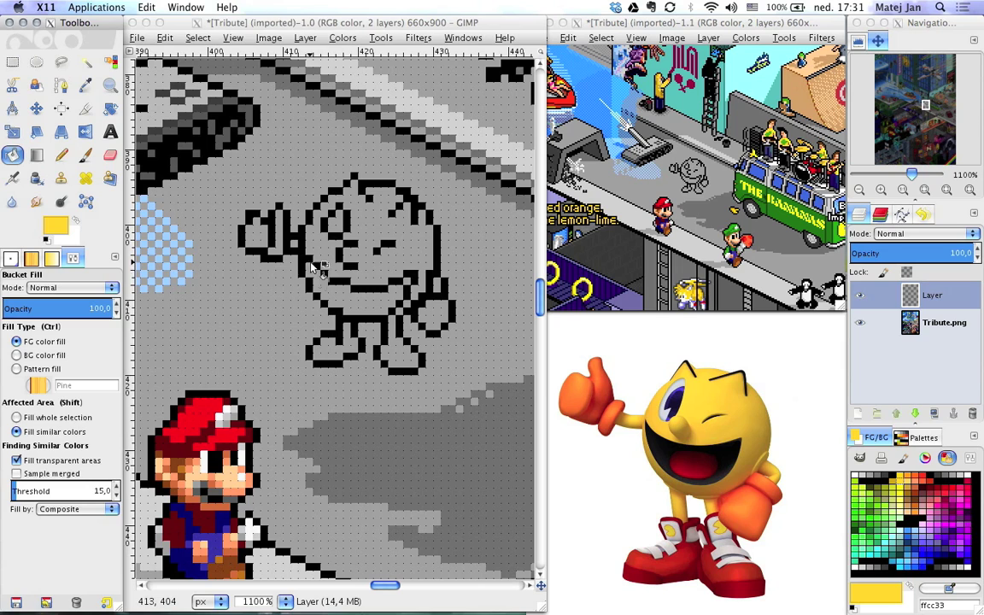
{"action": "left_click", "coordinate": [342, 240]}
- Repair the black outline where the arm meets the mouth corner with the Pencil, and sample the face yellow ffcc33 again
{"action": "key", "text": "n"}
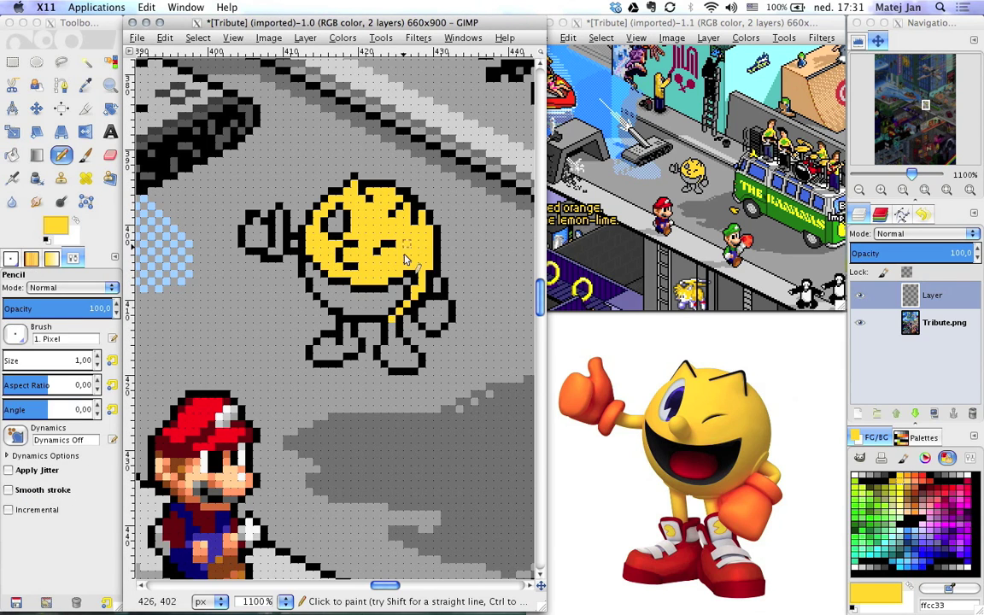
{"action": "left_click", "coordinate": [392, 313], "text": "ctrl"}
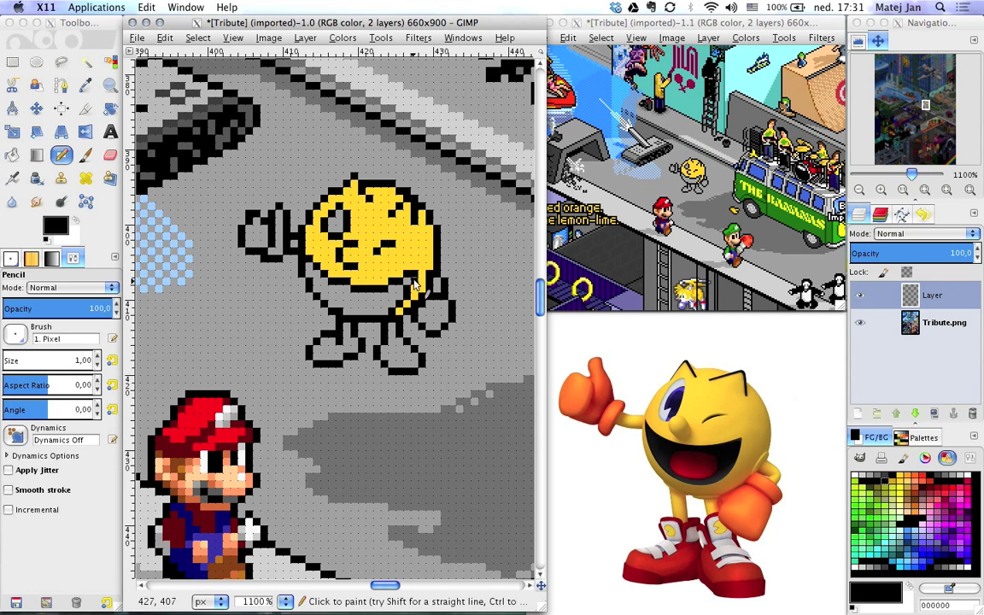
{"action": "left_click", "coordinate": [393, 257], "text": "ctrl"}
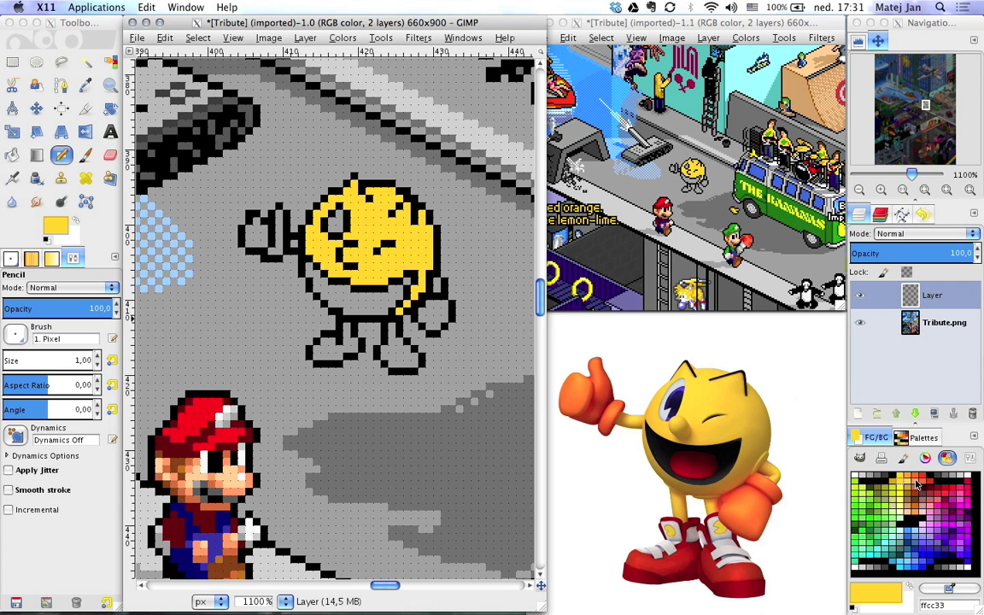
- Color both gloves, including the raised thumb, orange ff6600 and paint the short arm sections in the face yellow ffcc33
{"action": "left_click", "coordinate": [917, 483]}
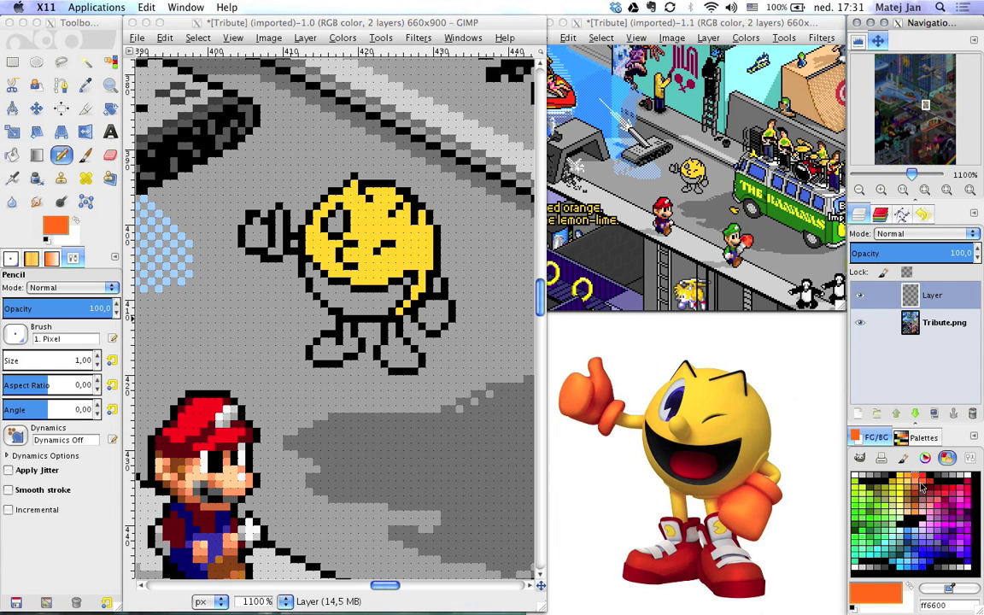
{"action": "key", "text": "shift+b"}
{"action": "left_click", "coordinate": [429, 314]}
{"action": "left_click", "coordinate": [249, 225]}
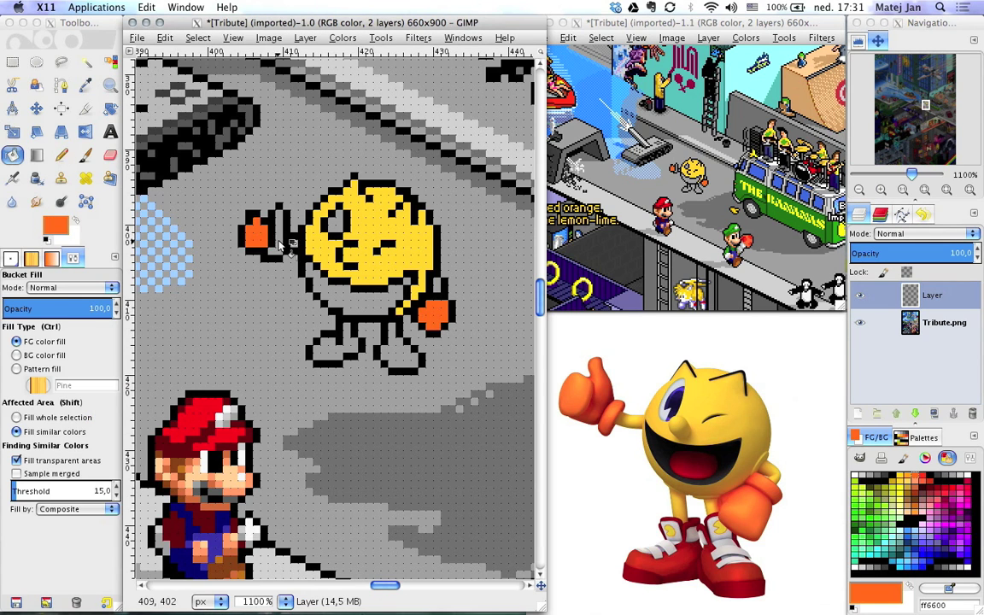
{"action": "key", "text": "n"}
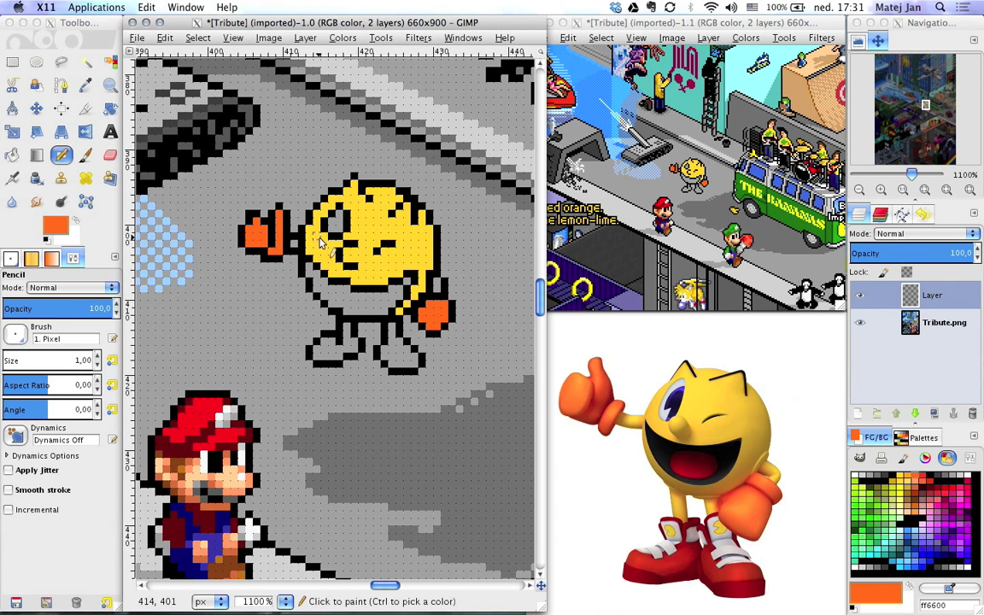
{"action": "key", "text": "ctrl"}
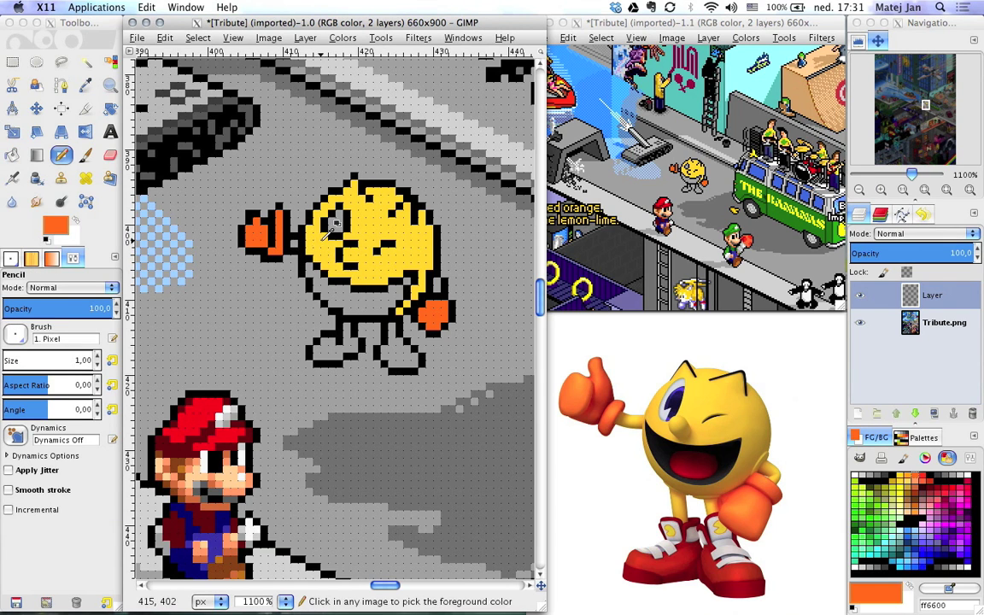
{"action": "left_click", "coordinate": [370, 230], "text": "ctrl"}
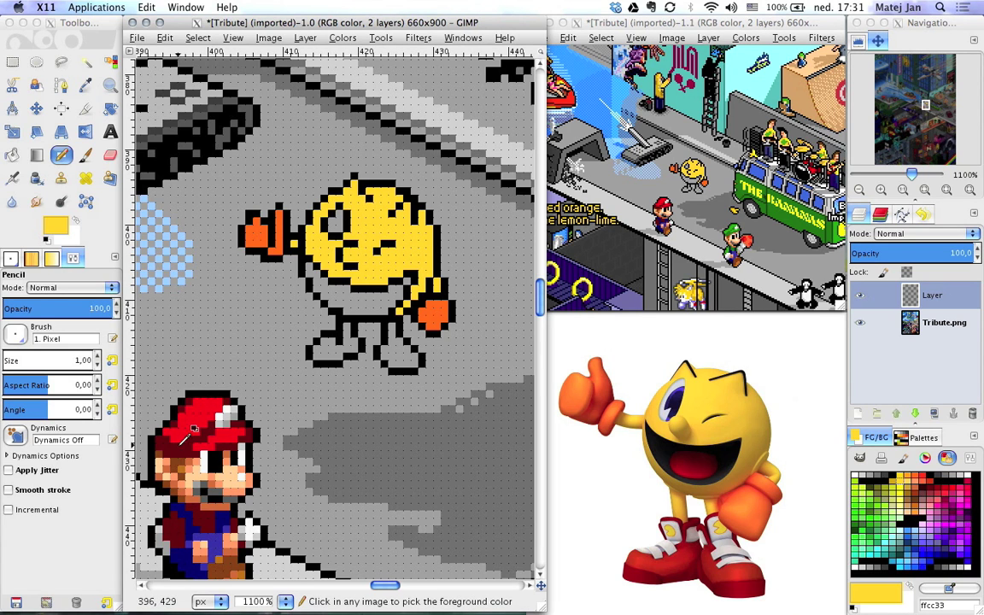
- Enable Sample merged for the Color Picker so colors come from all layers, and return to the Pencil
{"action": "left_click", "coordinate": [214, 391], "text": "ctrl"}
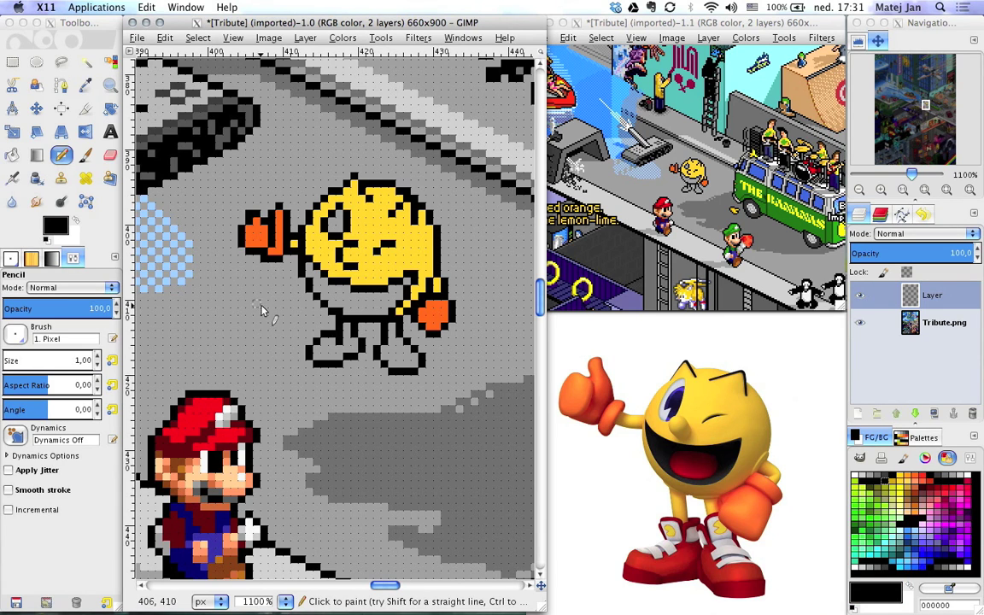
{"action": "left_click", "coordinate": [861, 297]}
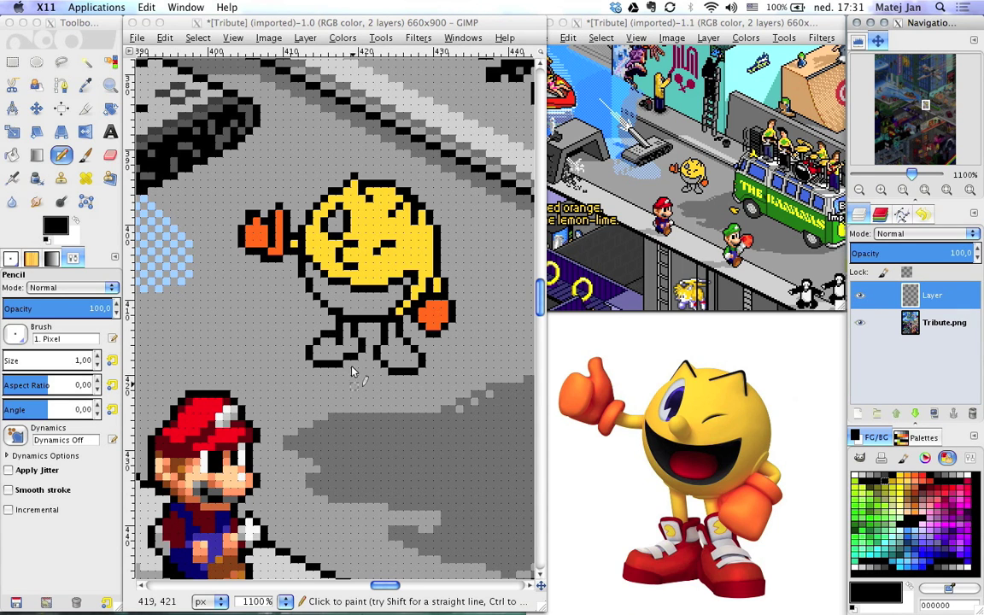
{"action": "left_click", "coordinate": [86, 85]}
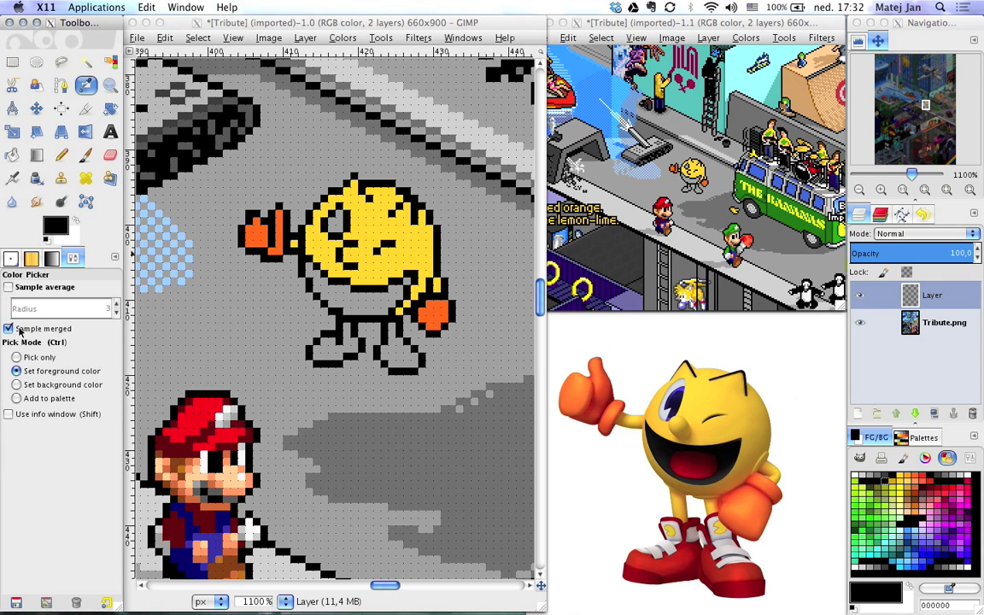
{"action": "left_click", "coordinate": [61, 155]}
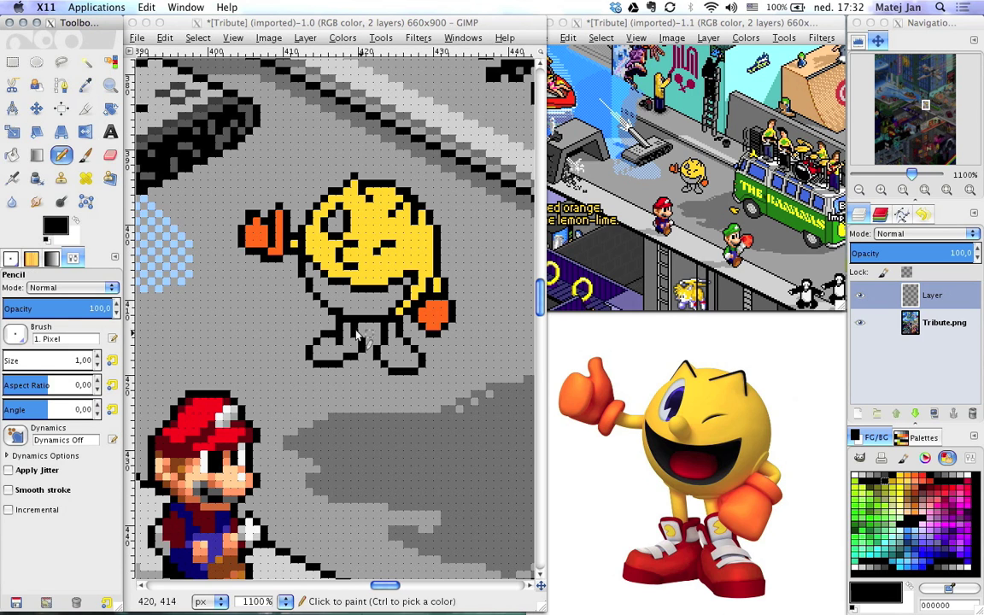
- Paint the tongue with the red sampled from Mario's cap and fill the rest of the mouth with black
{"action": "left_click", "coordinate": [318, 276]}
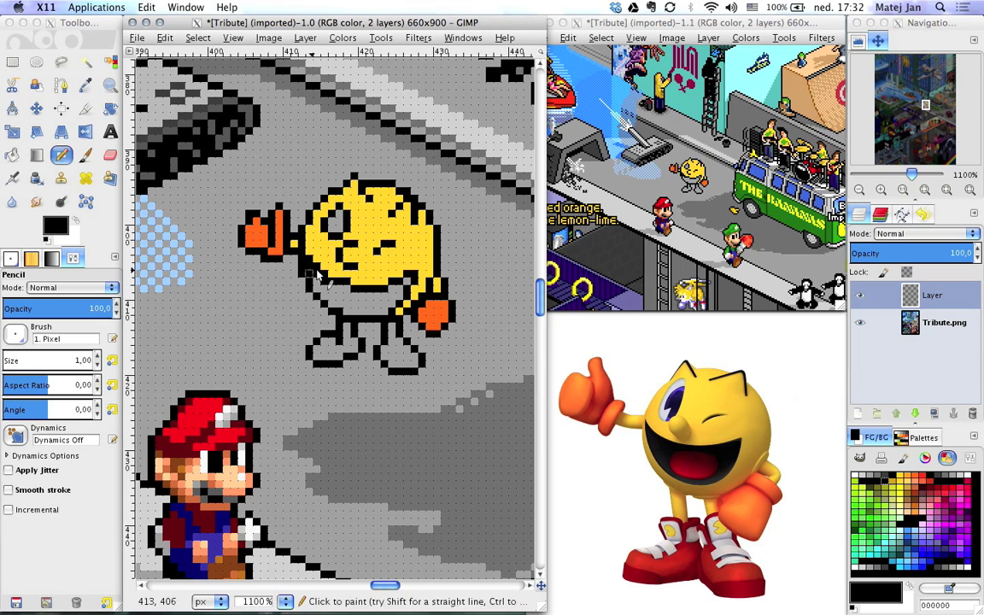
{"action": "left_click", "coordinate": [197, 417], "text": "ctrl"}
{"action": "left_click", "coordinate": [182, 424], "text": "ctrl"}
{"action": "left_click", "coordinate": [182, 446], "text": "ctrl"}
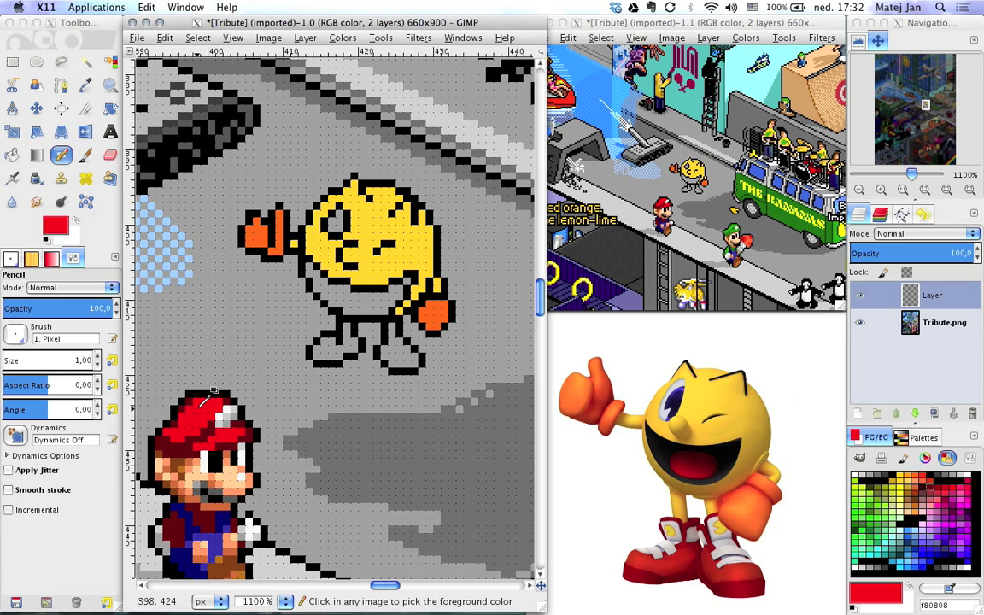
{"action": "left_click_drag", "start_coordinate": [346, 311], "coordinate": [388, 296]}
{"action": "left_click", "coordinate": [352, 286], "text": "ctrl"}
{"action": "key", "text": "shift+b"}
{"action": "left_click", "coordinate": [339, 292]}
- Paint the upper part of the tongue with the dark red sampled from Mario's cap using the Pencil
{"action": "key", "text": "n"}
{"action": "left_click", "coordinate": [944, 487]}
{"action": "left_click", "coordinate": [213, 439], "text": "ctrl"}
- Paint the open eye with the white sampled from Mario's cap and add a black pupil
{"action": "left_click", "coordinate": [227, 414], "text": "ctrl"}
{"action": "left_click_drag", "start_coordinate": [339, 214], "coordinate": [332, 226]}
{"action": "left_click", "coordinate": [325, 222], "text": "ctrl"}
{"action": "left_click", "coordinate": [336, 225]}
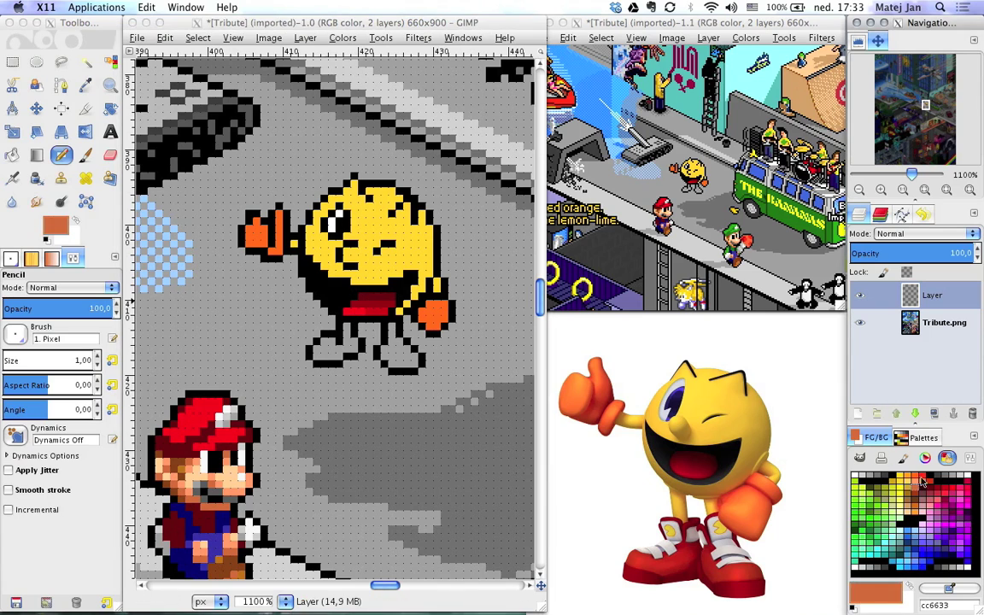
- Fill both legs with the yellow sampled from the face using Bucket Fill
{"action": "left_click", "coordinate": [345, 231], "text": "ctrl"}
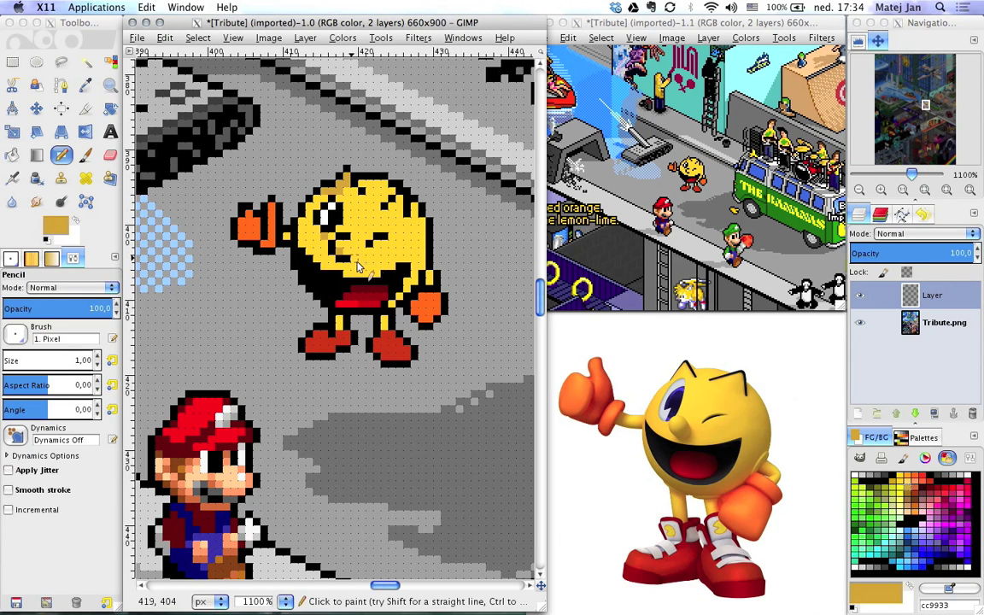
{"action": "key", "text": "shift+b"}
{"action": "left_click", "coordinate": [339, 321]}
{"action": "left_click", "coordinate": [384, 321]}
- Shade the edges of the face with darker yellow and add lighter highlight pixels with the Pencil
{"action": "key", "text": "n"}
{"action": "left_click", "coordinate": [358, 200], "text": "ctrl"}
{"action": "mouse_move", "coordinate": [345, 183]}
{"action": "left_mouse_down"}
{"action": "mouse_move", "coordinate": [351, 249]}
{"action": "mouse_move", "coordinate": [323, 196]}
{"action": "mouse_move", "coordinate": [415, 275]}
{"action": "left_mouse_up"}
{"action": "left_click", "coordinate": [375, 187], "text": "ctrl"}
- Paint light grey and white details on both shoes, and sample the shoe red
{"action": "left_click", "coordinate": [862, 475]}
{"action": "mouse_move", "coordinate": [343, 330]}
{"action": "left_mouse_down"}
{"action": "mouse_move", "coordinate": [326, 337]}
{"action": "mouse_move", "coordinate": [403, 345]}
{"action": "left_mouse_up"}
{"action": "left_click", "coordinate": [398, 352], "text": "ctrl"}
- Touch up both legs with shading pixels in colors sampled from the character
{"action": "left_click", "coordinate": [340, 318], "text": "ctrl"}
{"action": "left_click", "coordinate": [326, 317]}
{"action": "left_click", "coordinate": [391, 302], "text": "ctrl"}
{"action": "left_click", "coordinate": [390, 327]}
- Shade both shoes with the dark red sampled from the mouth, and shade the gloves with red ff3300
{"action": "left_click", "coordinate": [363, 293], "text": "ctrl"}
{"action": "left_click_drag", "start_coordinate": [329, 341], "coordinate": [309, 350]}
{"action": "left_click_drag", "start_coordinate": [377, 342], "coordinate": [393, 354]}
{"action": "left_click", "coordinate": [251, 235], "text": "ctrl"}
{"action": "left_click_drag", "start_coordinate": [414, 304], "coordinate": [427, 318]}
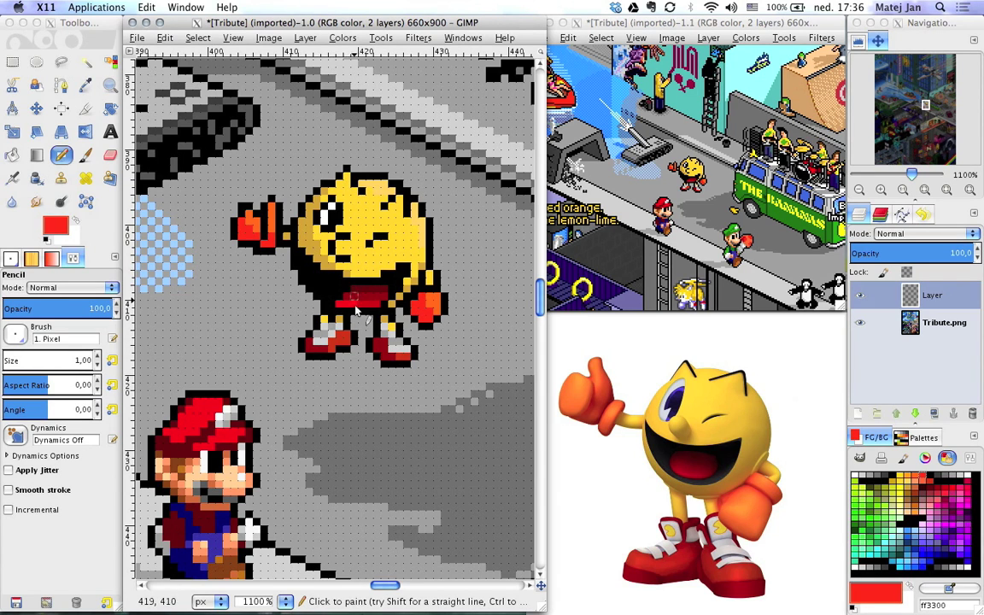
- Create a new transparent 660 by 900 layer and place it directly beneath the character layer
{"action": "left_click", "coordinate": [859, 415]}
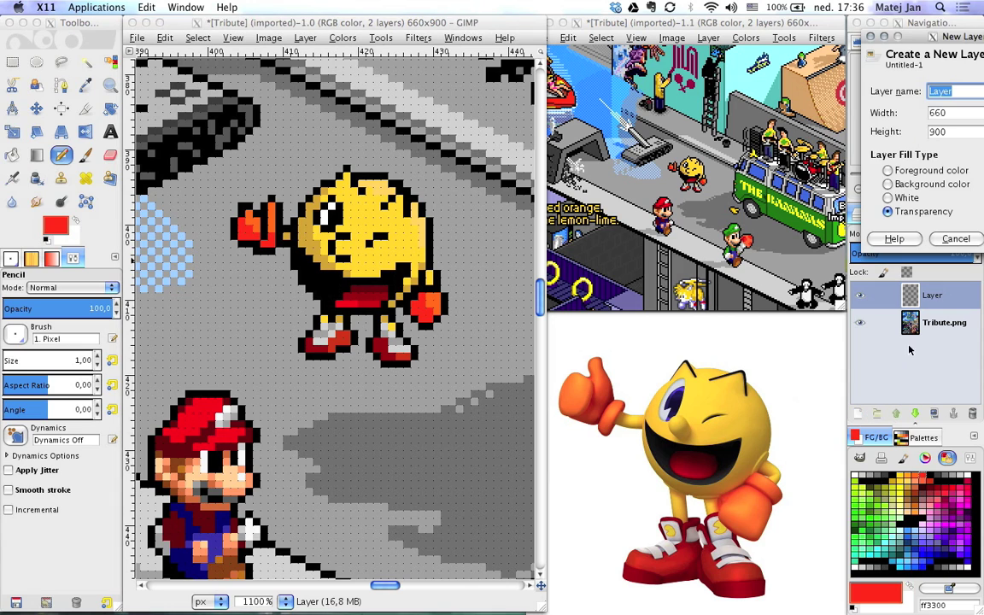
{"action": "left_click_drag", "start_coordinate": [959, 38], "coordinate": [715, 42]}
{"action": "left_click", "coordinate": [766, 236]}
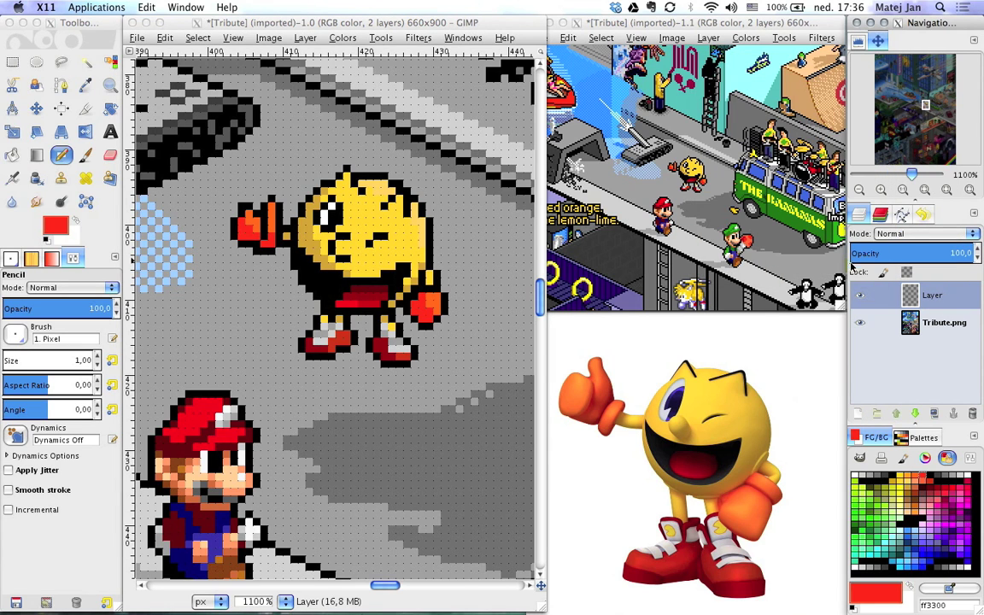
{"action": "left_click", "coordinate": [935, 299]}
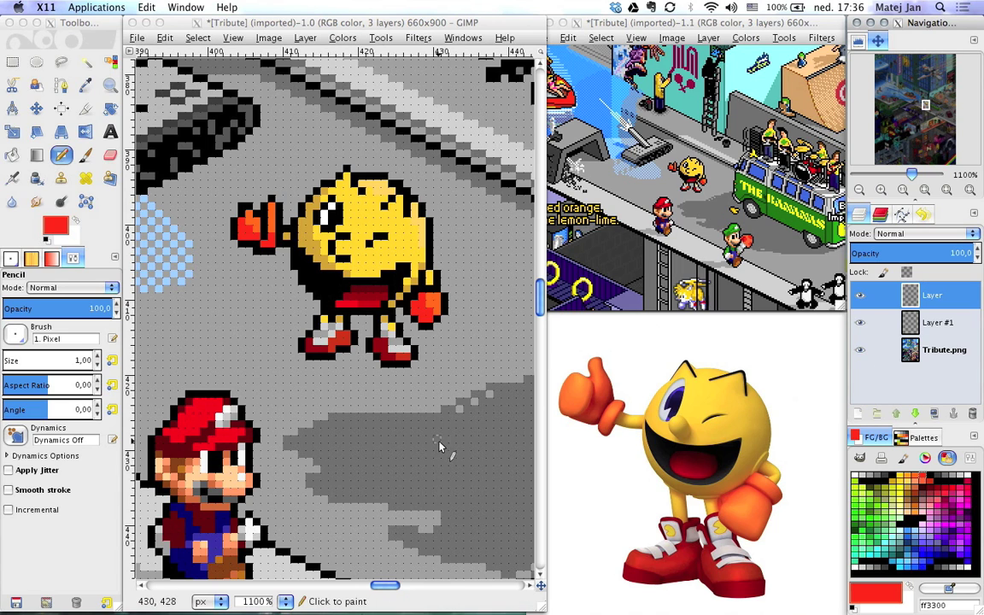
- Paint a grey 666666 shadow around the shoes on Layer #1, undoing the stray strokes
{"action": "left_click", "coordinate": [395, 396], "text": "ctrl"}
{"action": "left_click", "coordinate": [861, 296]}
{"action": "left_click", "coordinate": [861, 297]}
{"action": "left_click", "coordinate": [946, 323]}
{"action": "mouse_move", "coordinate": [302, 348]}
{"action": "left_mouse_down"}
{"action": "mouse_move", "coordinate": [345, 337]}
{"action": "mouse_move", "coordinate": [346, 294]}
{"action": "mouse_move", "coordinate": [299, 338]}
{"action": "mouse_move", "coordinate": [326, 304]}
{"action": "left_mouse_up"}
{"action": "key", "text": "ctrl+z"}
{"action": "key", "text": "ctrl+z"}
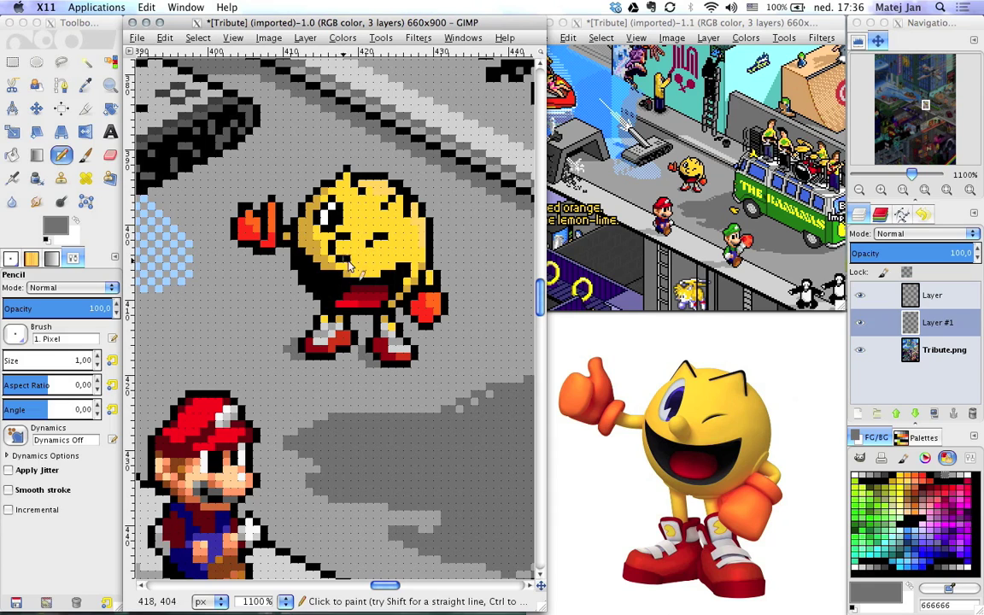
- Add a new transparent layer above the character layer and set the foreground color to blue 3399ff
{"action": "left_click", "coordinate": [937, 295]}
{"action": "left_click", "coordinate": [858, 413]}
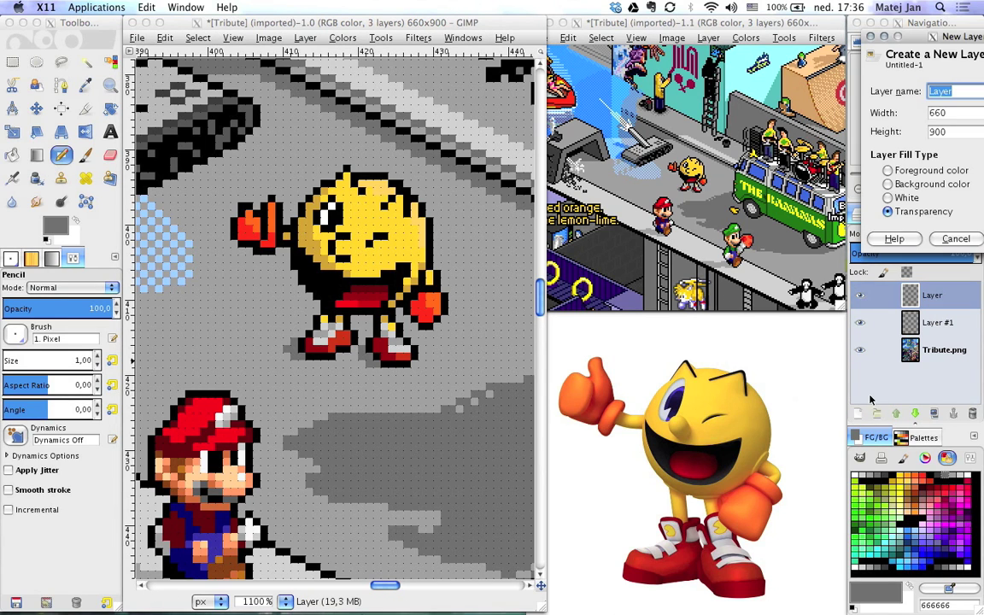
{"action": "key", "text": "Return"}
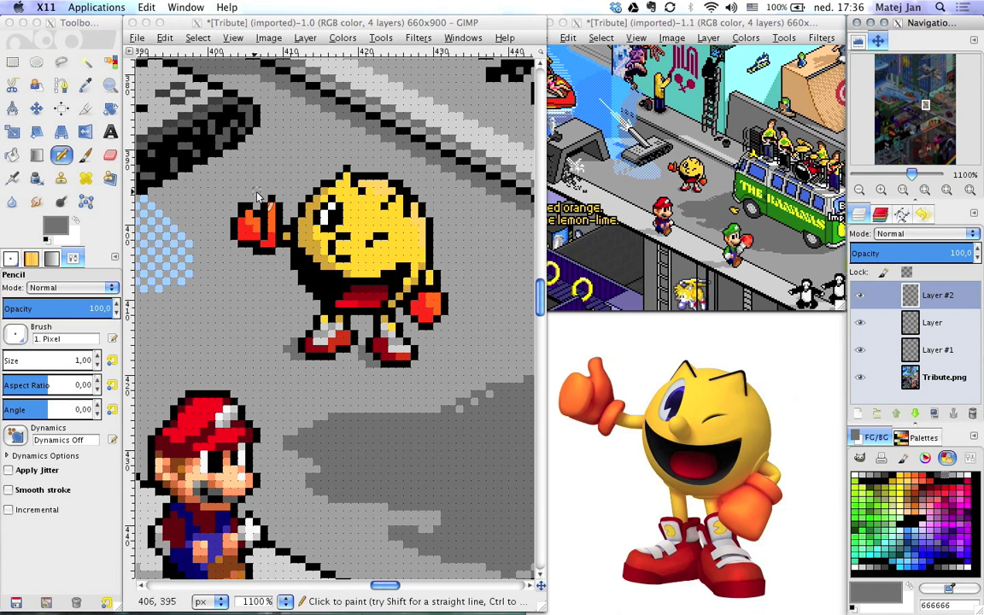
{"action": "left_click", "coordinate": [910, 533]}
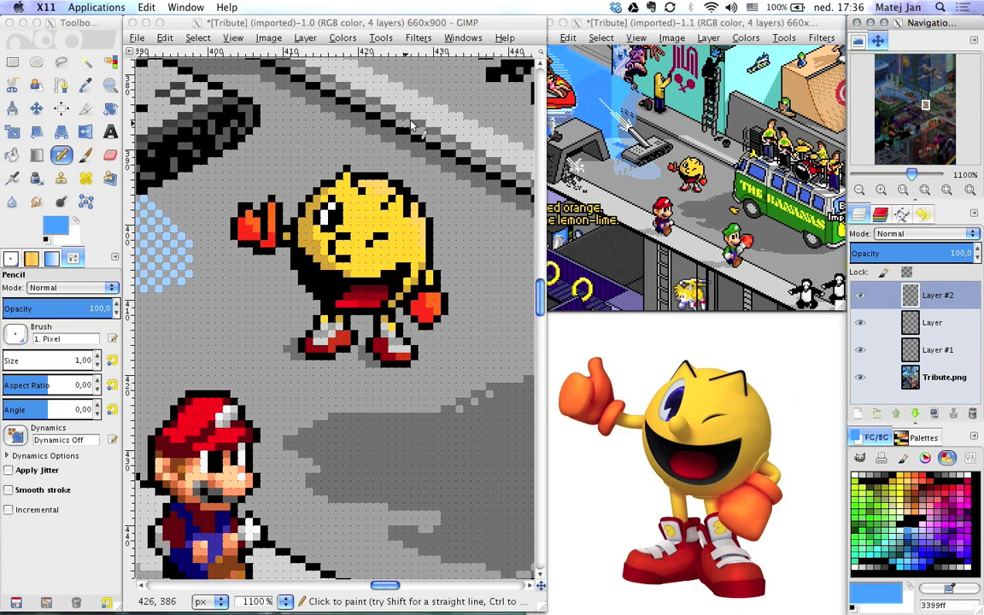
{"action": "mouse_move", "coordinate": [437, 130]}
{"action": "left_mouse_down"}
{"action": "mouse_move", "coordinate": [282, 324]}
{"action": "mouse_move", "coordinate": [334, 313]}
{"action": "left_mouse_up"}
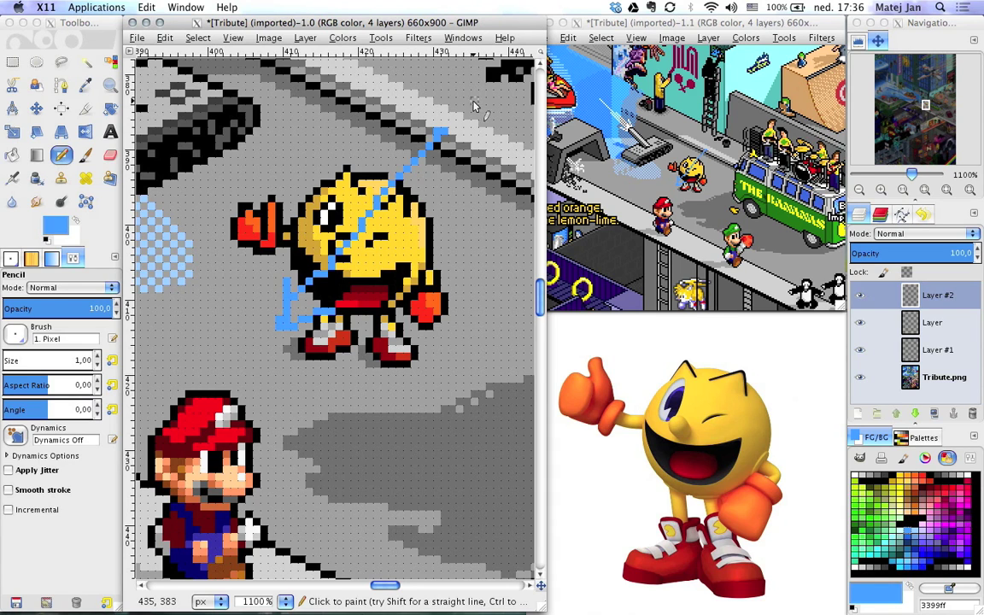
{"action": "key", "text": "ctrl+z"}
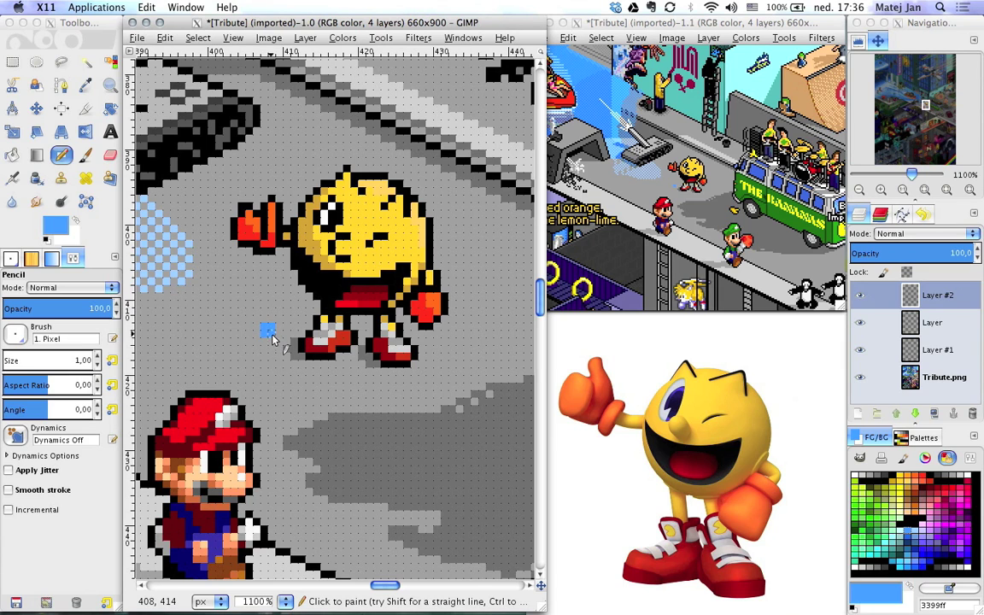
{"action": "key", "text": "ctrl+z"}
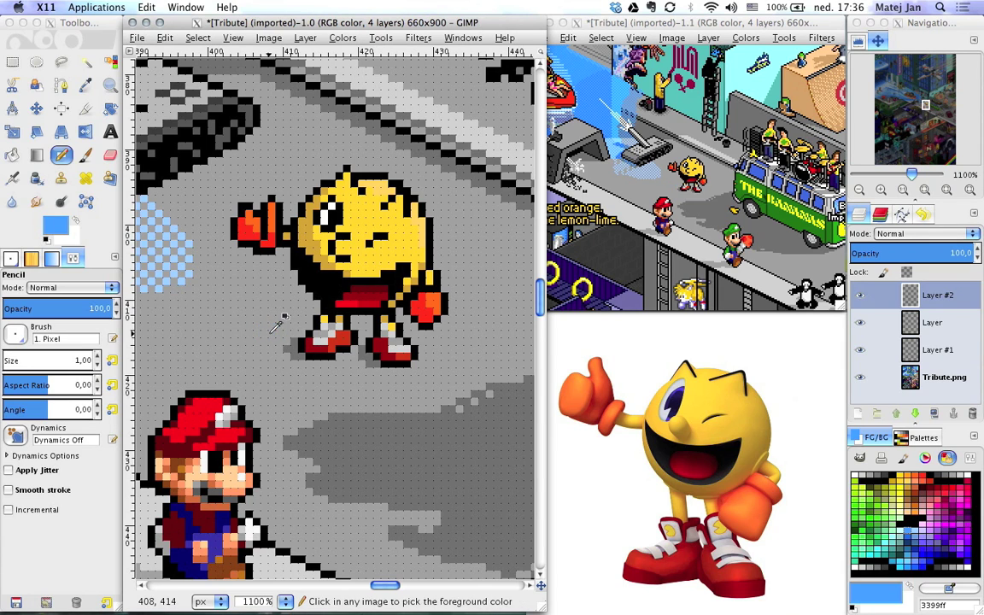
{"action": "key", "text": "ctrl+z"}
{"action": "left_click_drag", "start_coordinate": [271, 333], "coordinate": [264, 333]}
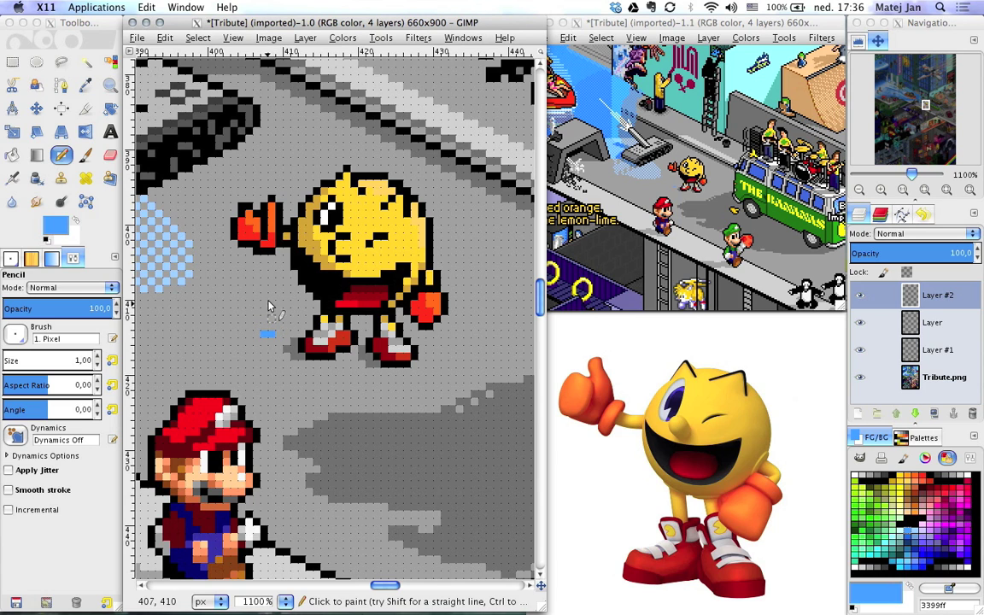
{"action": "key", "text": "ctrl+z"}
- Draw straight vertical blue guide lines at the raised glove, the lowered glove and through the middle of the body
{"action": "left_click", "coordinate": [271, 198], "text": "shift"}
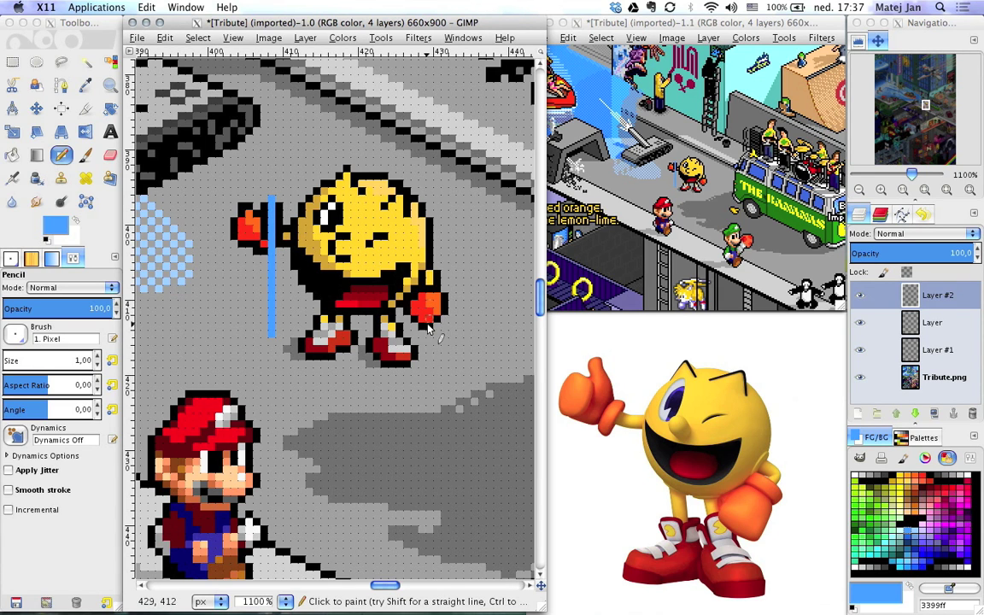
{"action": "left_click", "coordinate": [429, 379]}
{"action": "left_click", "coordinate": [428, 316], "text": "shift"}
{"action": "left_click", "coordinate": [364, 359]}
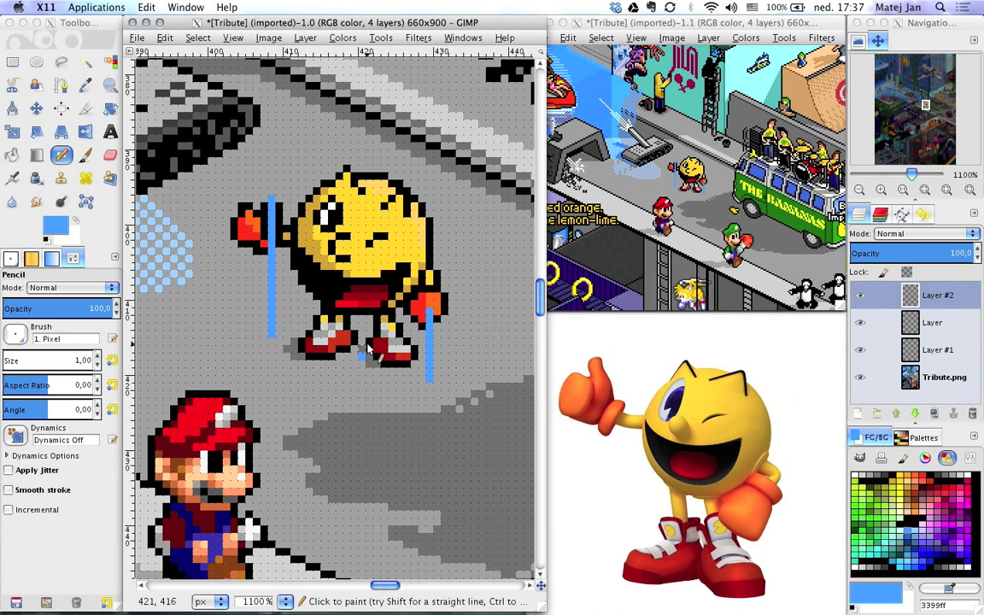
{"action": "left_click", "coordinate": [368, 177], "text": "shift"}
{"action": "key", "text": "ctrl+z"}
{"action": "left_click", "coordinate": [363, 175], "text": "shift"}
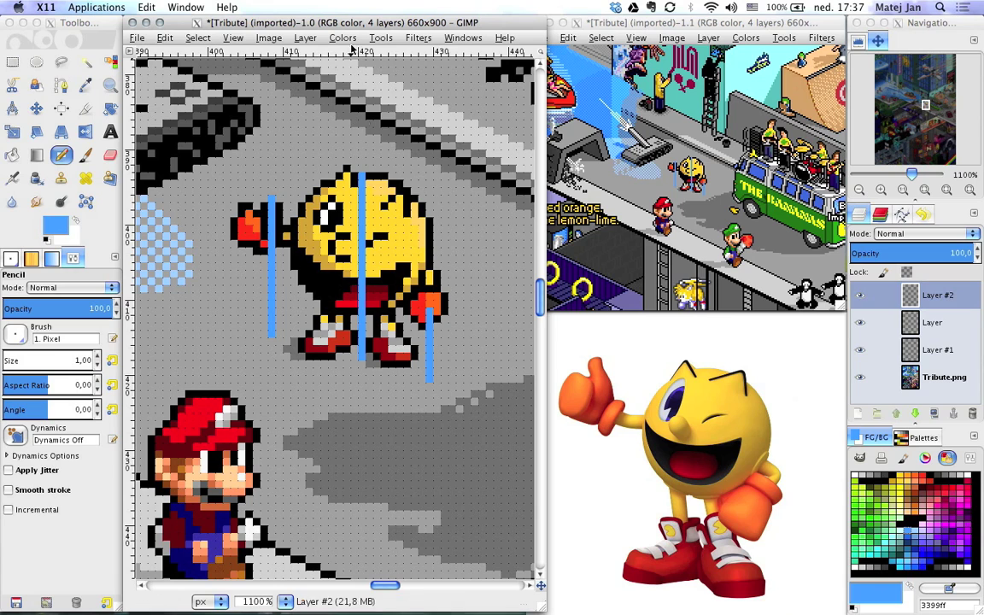
- Complete a blue triangle at the raised glove with a diagonal from the guide's top to ground level and a horizontal back to its base
{"action": "left_click", "coordinate": [271, 198]}
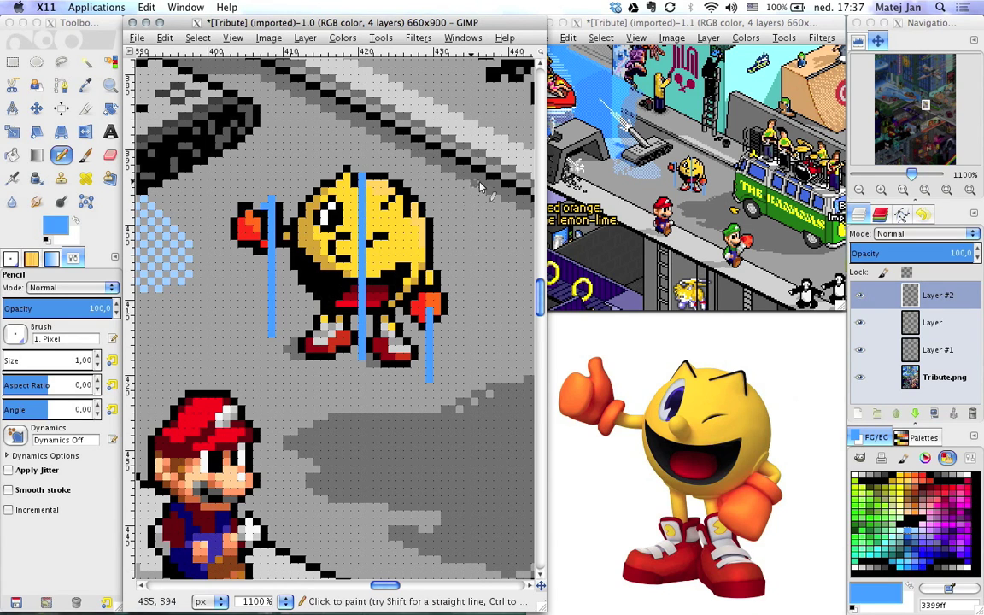
{"action": "scroll", "coordinate": [410, 419], "scroll_direction": "left", "scroll_amount": 4}
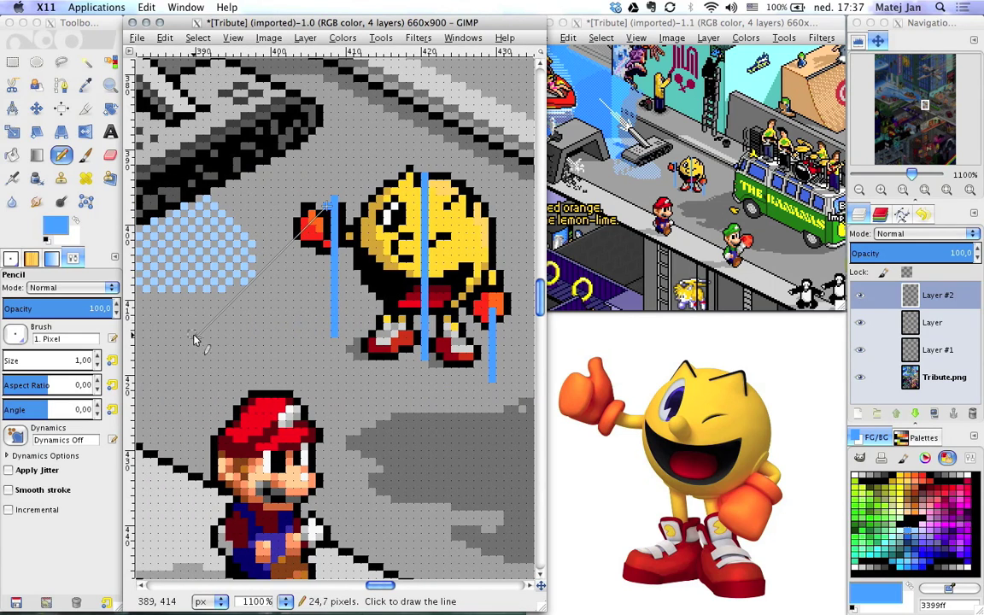
{"action": "left_click", "coordinate": [198, 337], "text": "shift"}
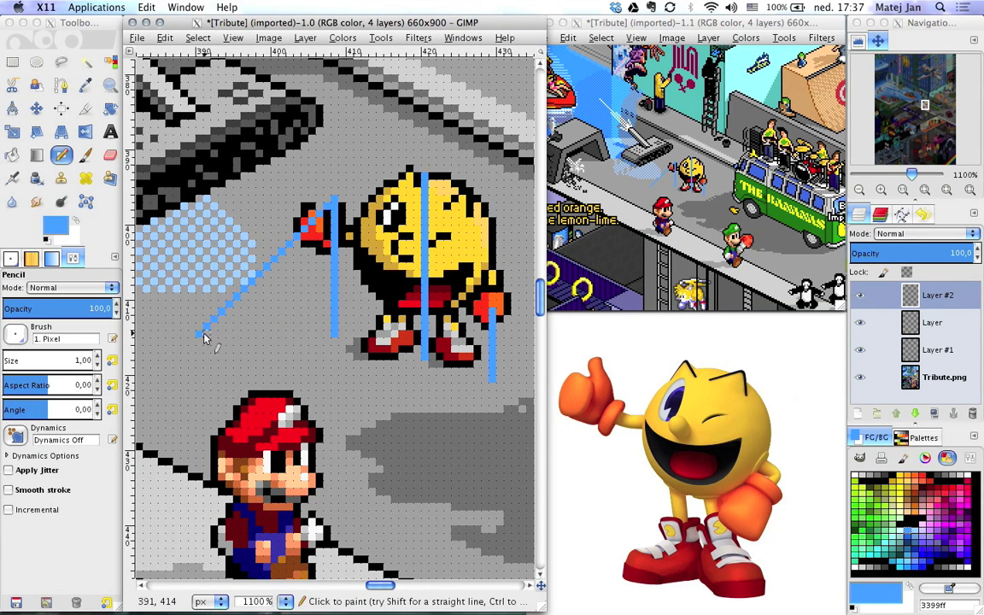
{"action": "left_click", "coordinate": [334, 338], "text": "shift"}
- Complete matching blue triangles for the body's centre guide and the lowered glove's guide with diagonals to ground level and horizontal bases
{"action": "left_click", "coordinate": [422, 175]}
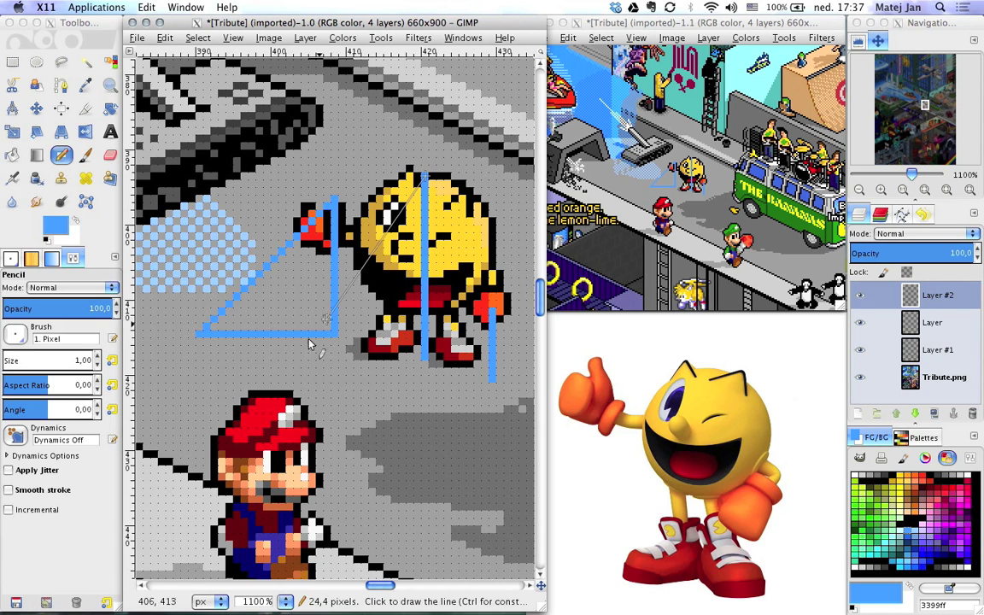
{"action": "left_click", "coordinate": [245, 357], "text": "shift"}
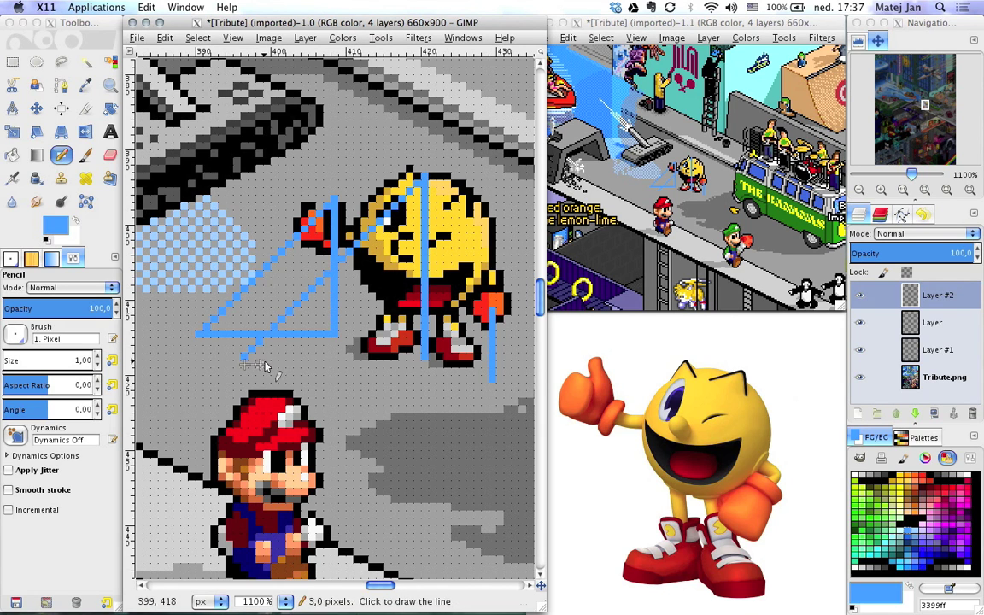
{"action": "left_click", "coordinate": [425, 357], "text": "shift"}
{"action": "left_click", "coordinate": [426, 379], "text": "ctrl+shift"}
{"action": "left_click", "coordinate": [492, 376], "text": "shift"}
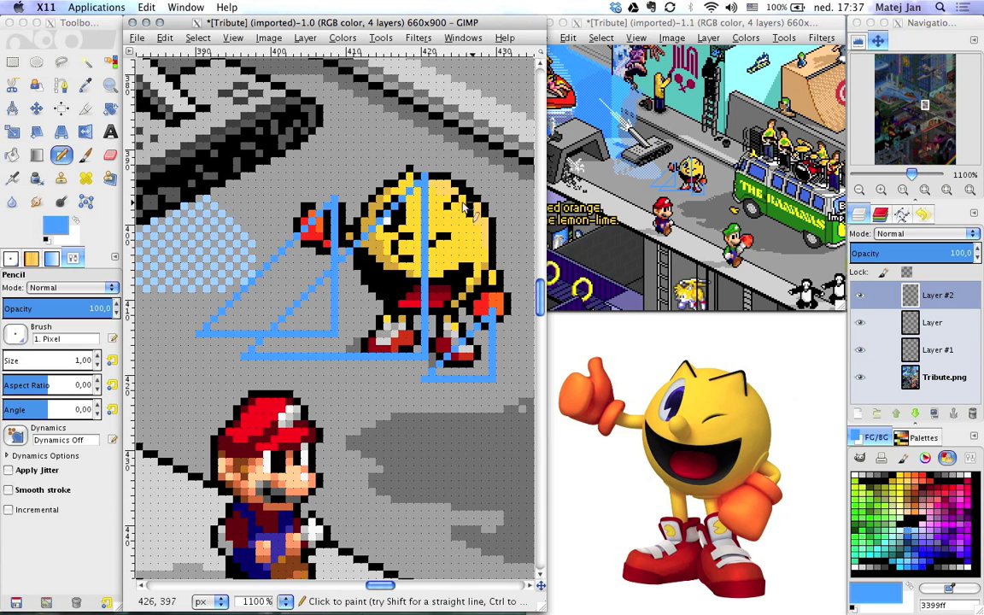
- Paint the character's ground shadow on Layer #1 in sampled grey 666666, following the blue triangles' ground points
{"action": "left_click", "coordinate": [938, 350]}
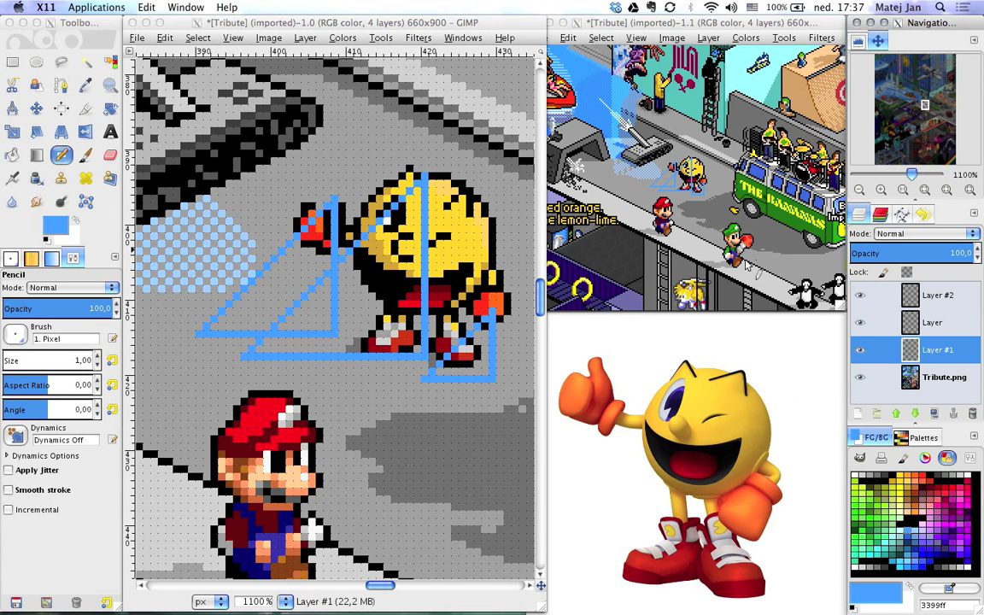
{"action": "left_click", "coordinate": [434, 429], "text": "ctrl"}
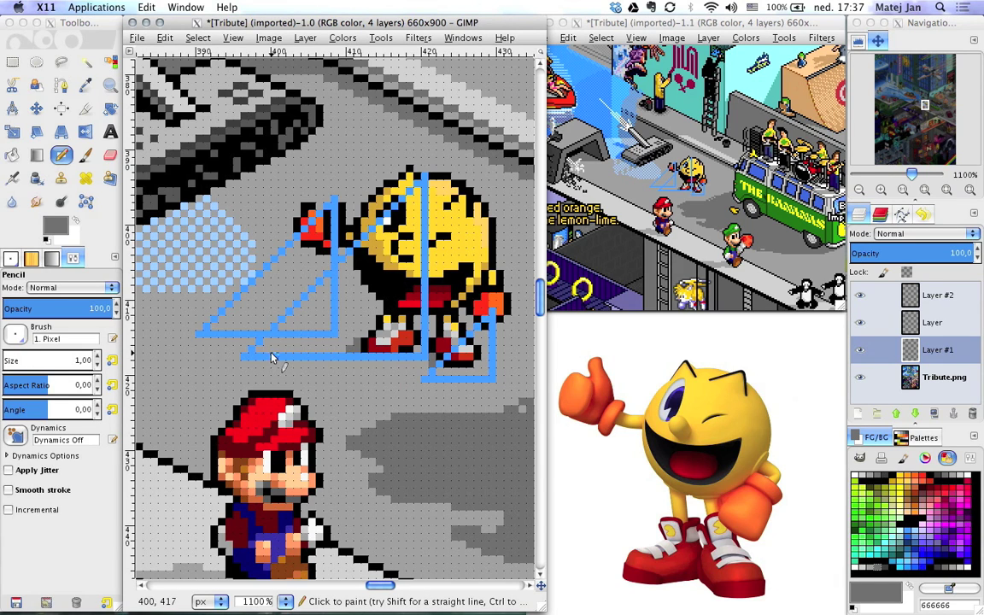
{"action": "left_click_drag", "start_coordinate": [262, 352], "coordinate": [315, 369]}
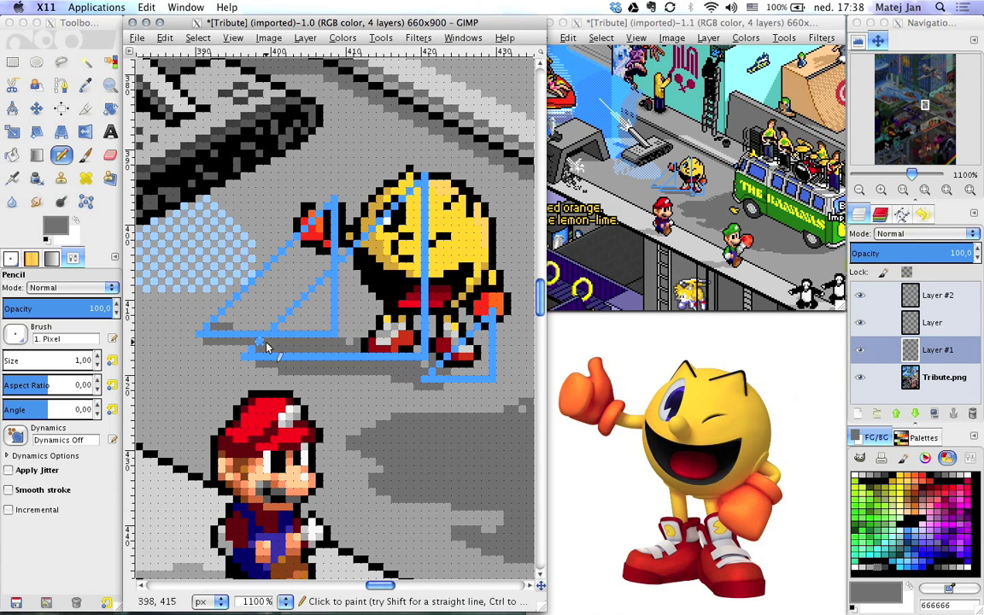
- Hide the guide layer, Layer #2, and fill the remaining gaps in the ground shadow with grey 666666
{"action": "left_click", "coordinate": [861, 295]}
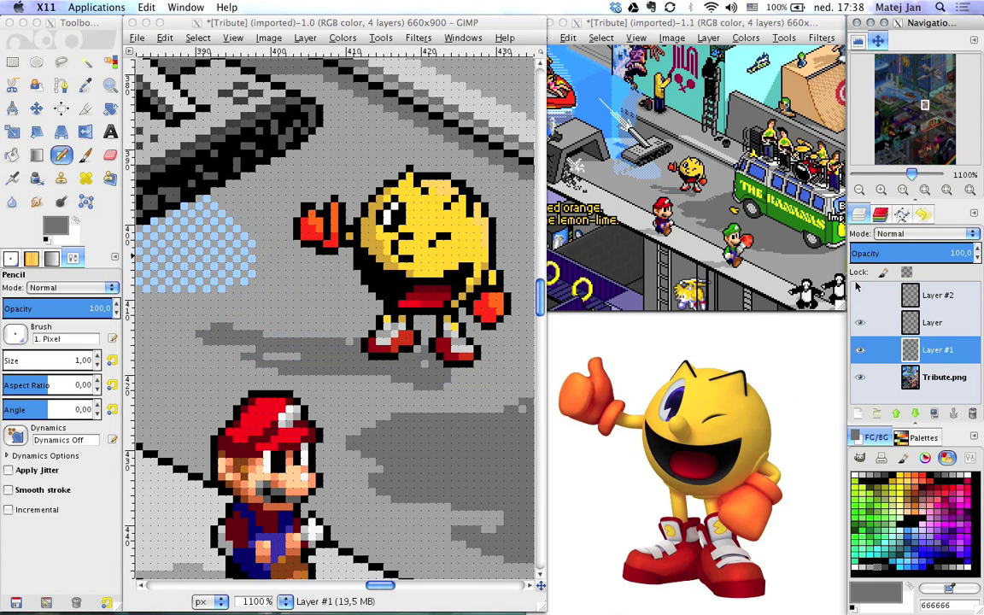
{"action": "left_click", "coordinate": [292, 365]}
{"action": "left_click", "coordinate": [425, 365]}
{"action": "left_click", "coordinate": [447, 368]}
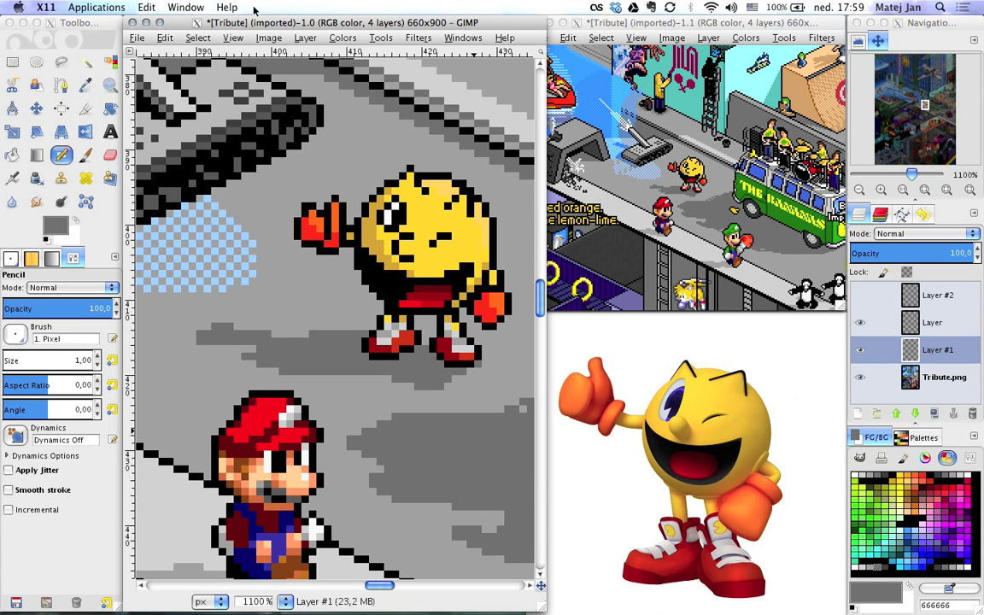
- Check in the preferences that tool options and window positions are set to be saved on exit
{"action": "left_click", "coordinate": [164, 38]}
{"action": "left_click", "coordinate": [233, 312]}
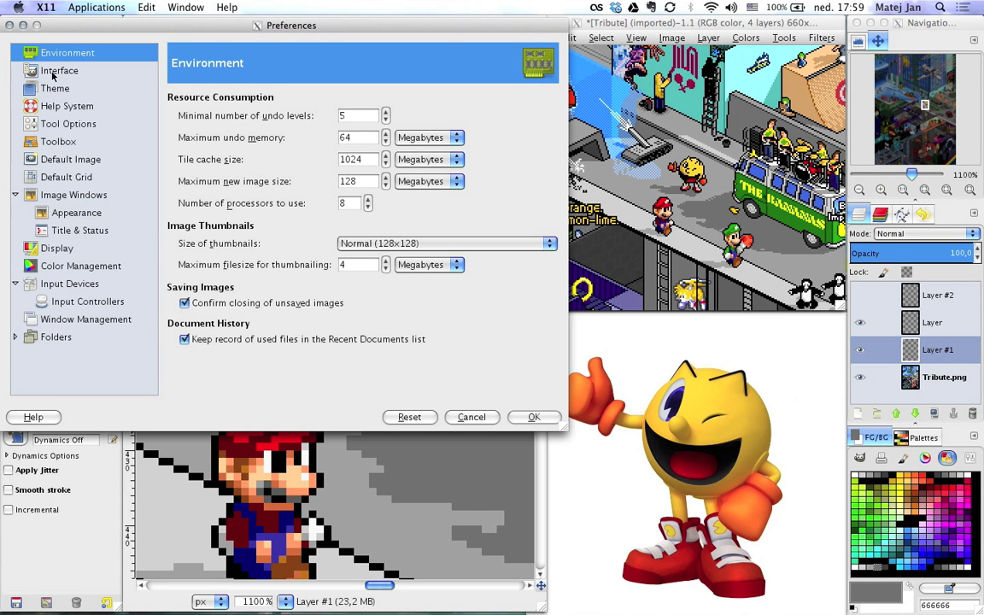
{"action": "left_click", "coordinate": [80, 126]}
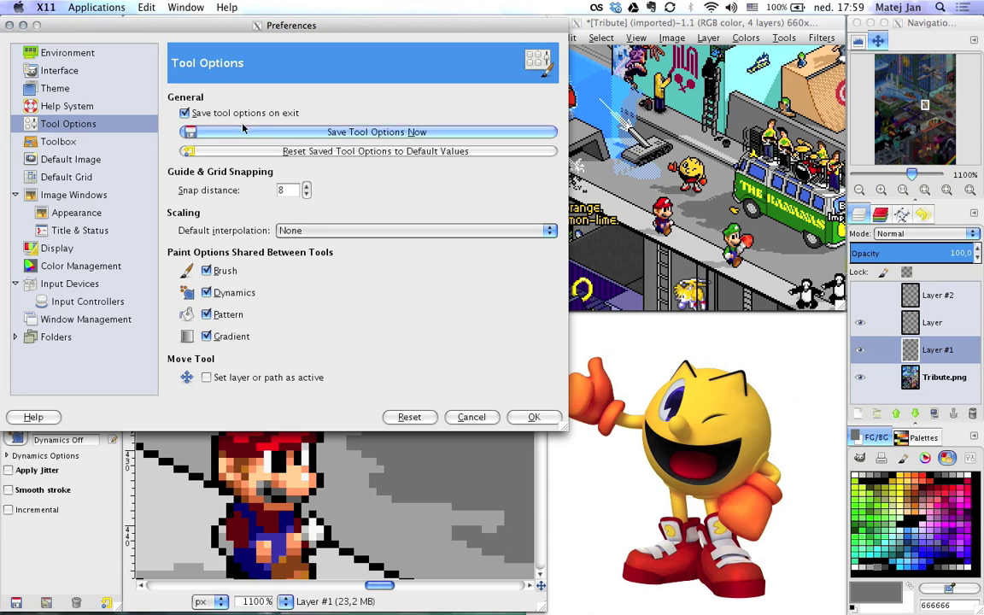
{"action": "left_click", "coordinate": [85, 319]}
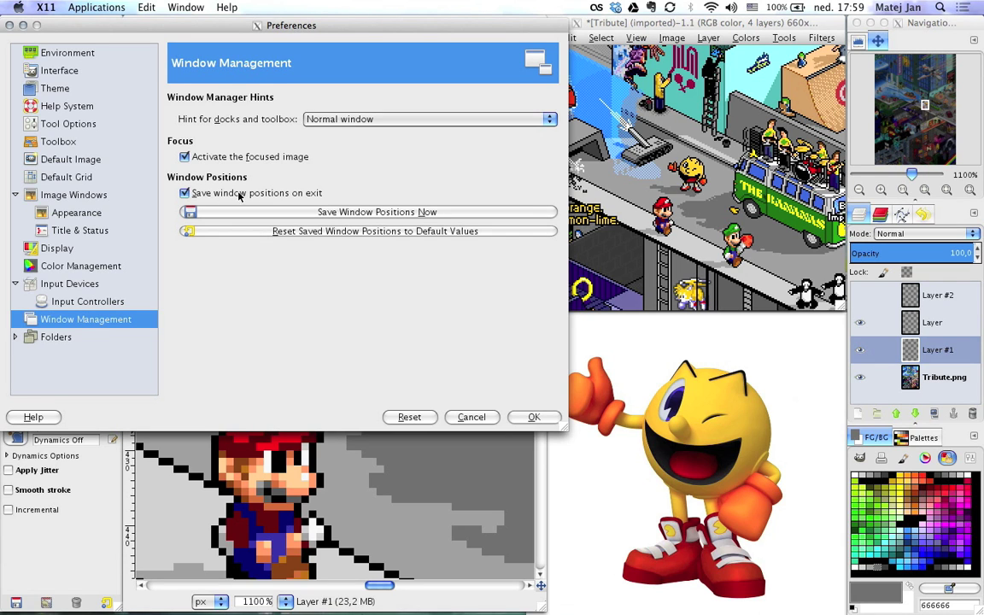
{"action": "left_click", "coordinate": [266, 193]}
{"action": "left_click", "coordinate": [268, 192]}
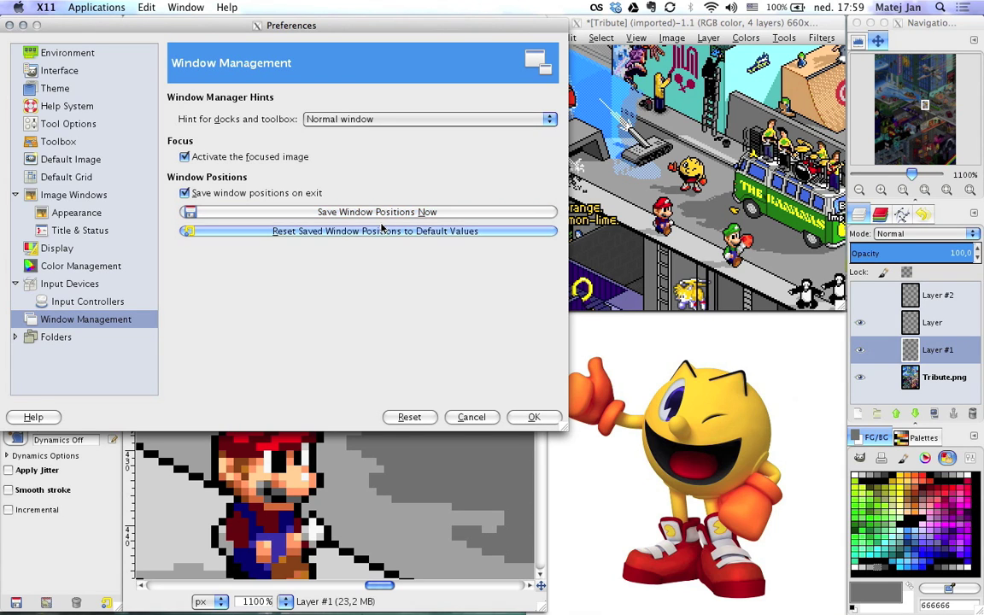
{"action": "left_click", "coordinate": [533, 416]}
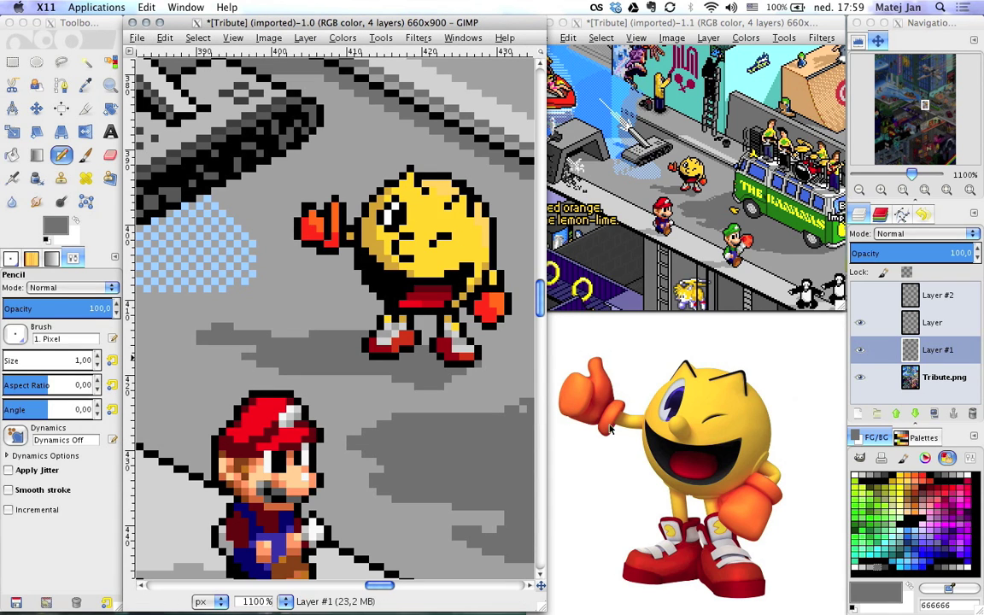
- Zoom the image out to 100% and examine the finished character within the surrounding scene
{"action": "left_click", "coordinate": [861, 190]}
{"action": "left_click", "coordinate": [860, 191]}
{"action": "left_click", "coordinate": [861, 190]}
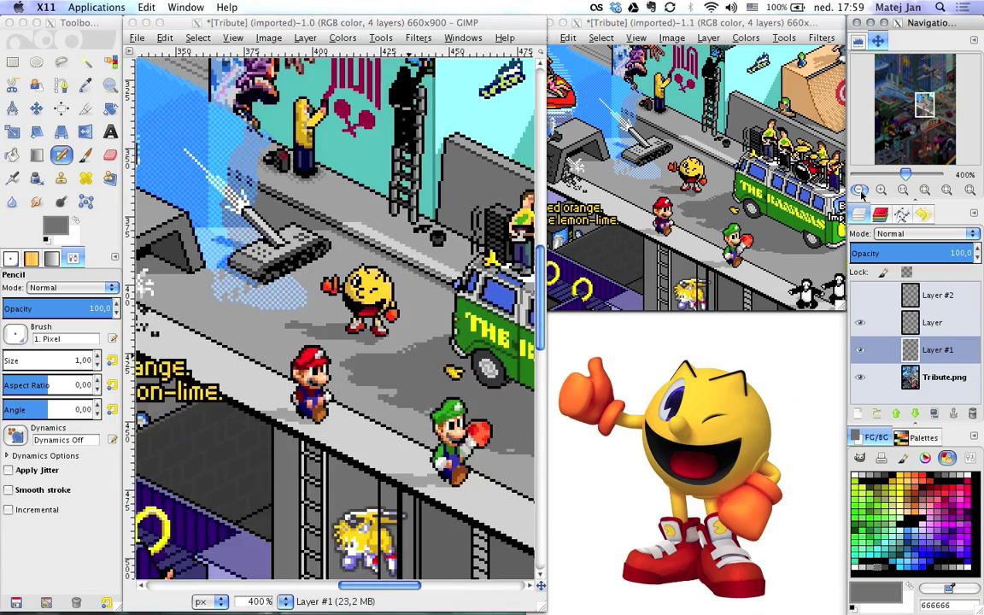
{"action": "left_click", "coordinate": [860, 191]}
{"action": "left_click", "coordinate": [861, 191]}
{"action": "left_click", "coordinate": [861, 191]}
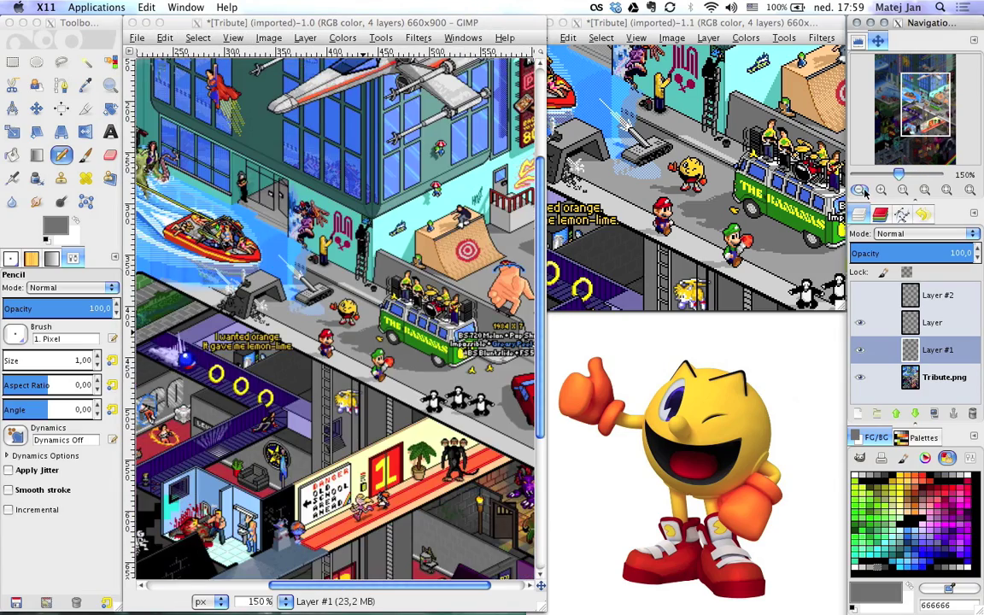
{"action": "left_click", "coordinate": [860, 191]}
{"action": "mouse_move", "coordinate": [924, 104]}
{"action": "left_mouse_down"}
{"action": "mouse_move", "coordinate": [917, 124]}
{"action": "mouse_move", "coordinate": [917, 115]}
{"action": "left_mouse_up"}
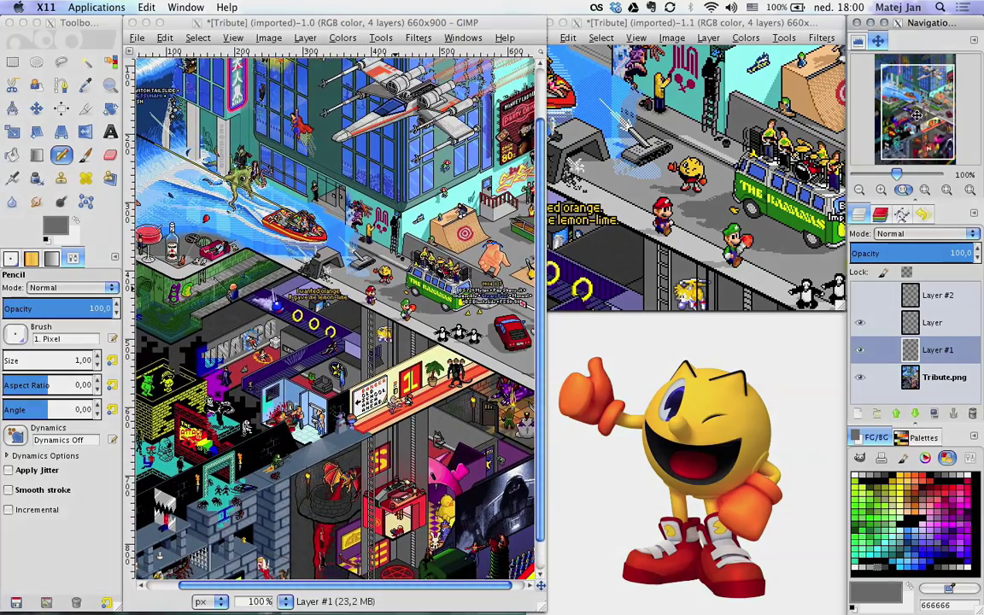